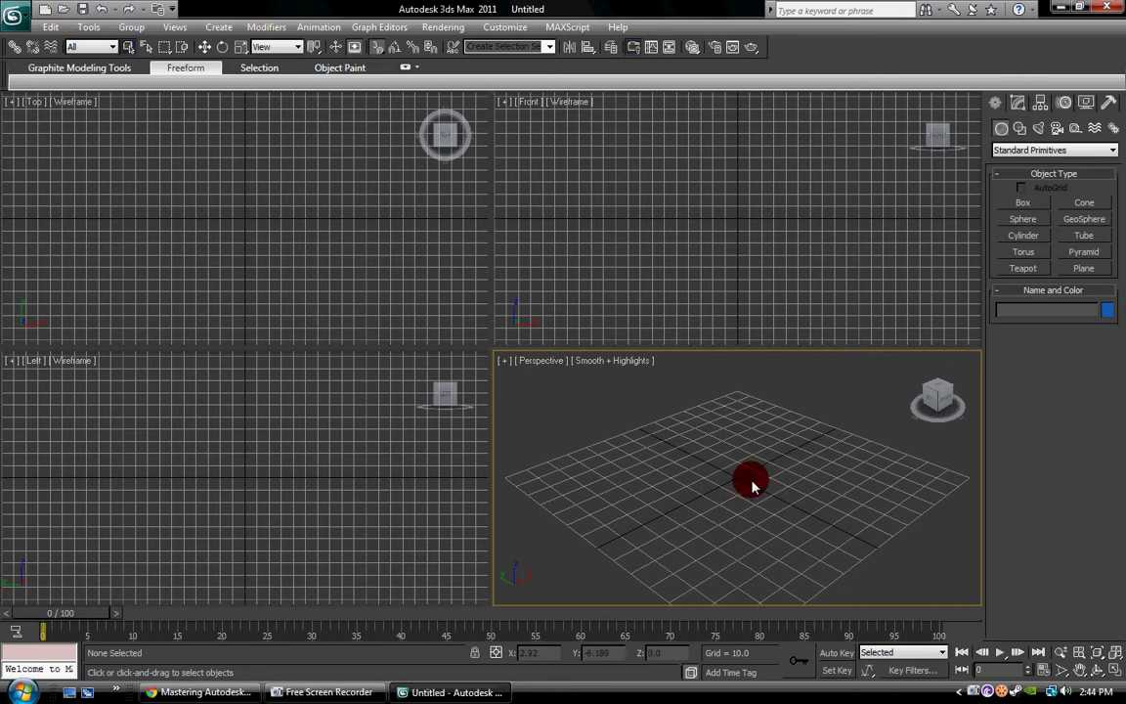
- Browse the File menu commands and close it without choosing one
{"action": "scroll", "coordinate": [752, 486], "scroll_direction": "down", "scroll_amount": 3}
{"action": "left_click", "coordinate": [12, 12]}
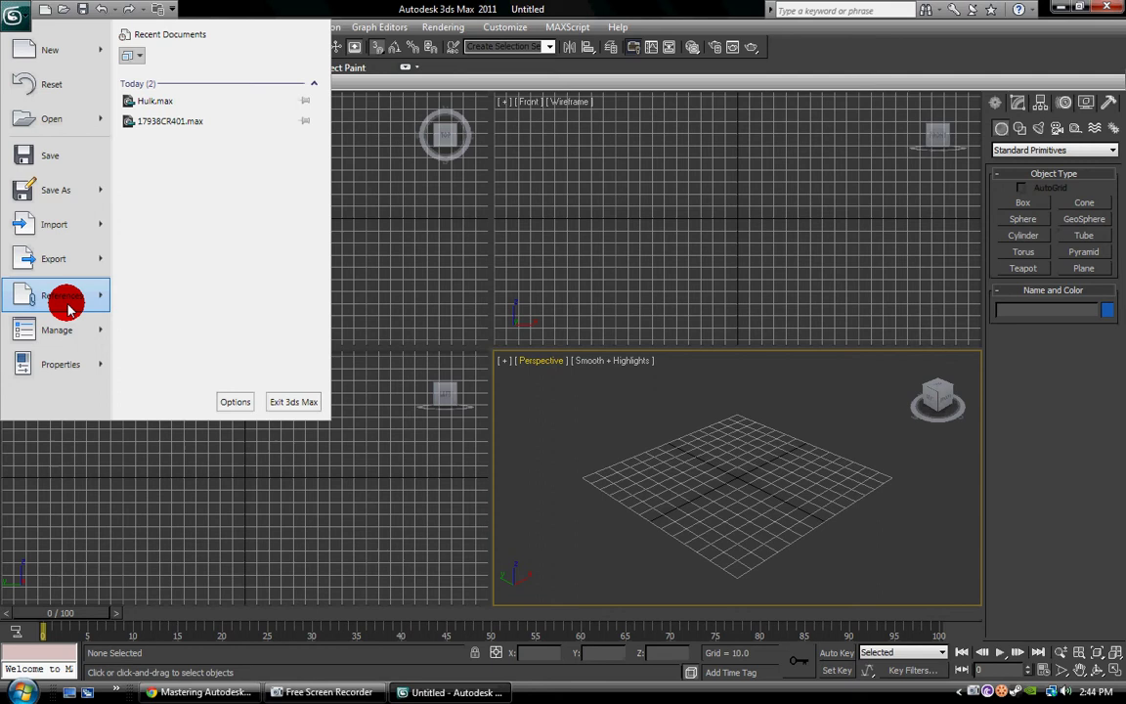
{"action": "mouse_move", "coordinate": [51, 368]}
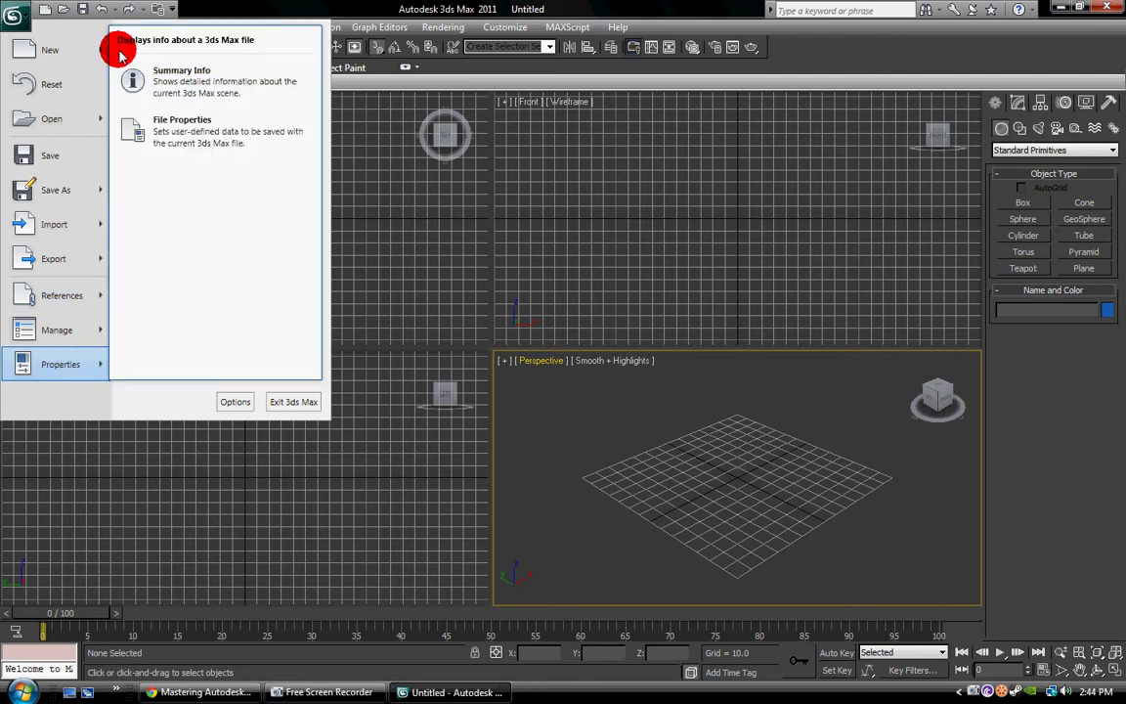
{"action": "mouse_move", "coordinate": [106, 219]}
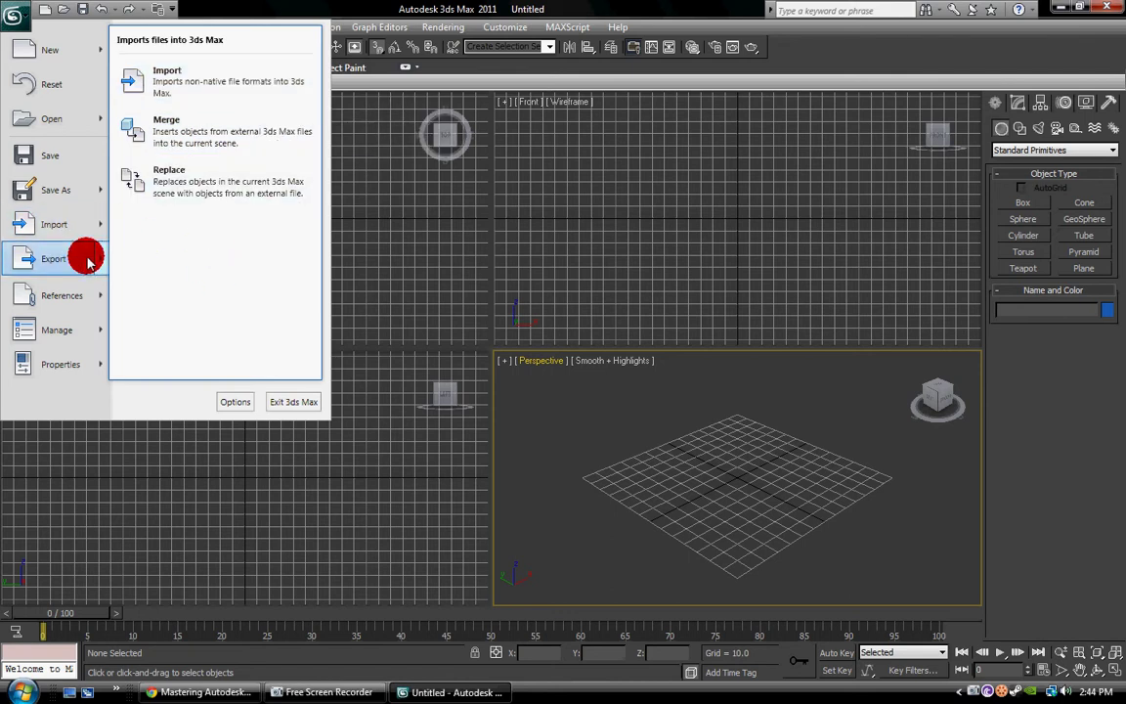
{"action": "mouse_move", "coordinate": [71, 256]}
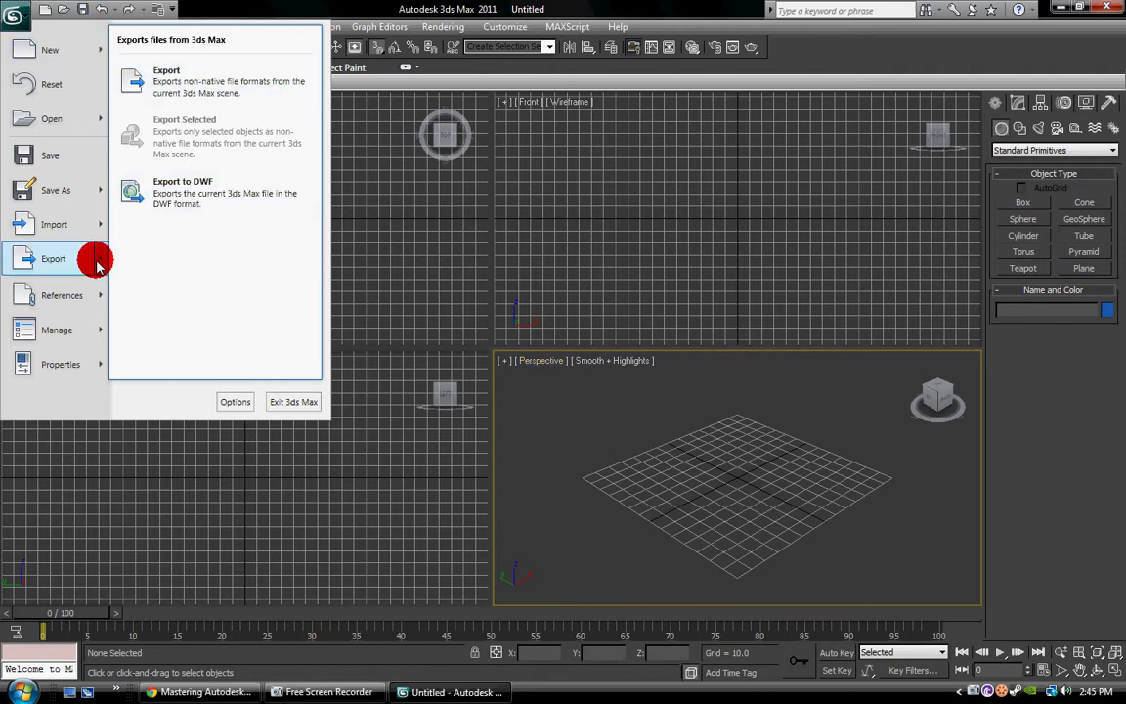
{"action": "left_click", "coordinate": [8, 12]}
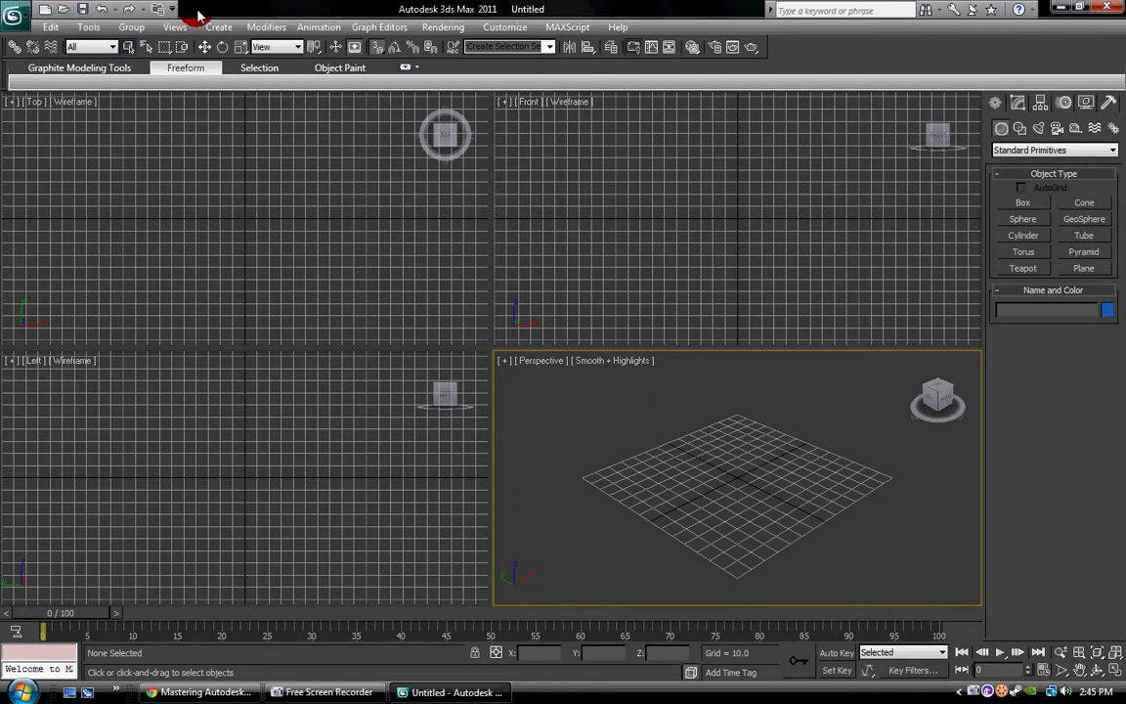
- Browse the Edit, Modifiers, Rendering, Views and Create menus
{"action": "left_click", "coordinate": [49, 27]}
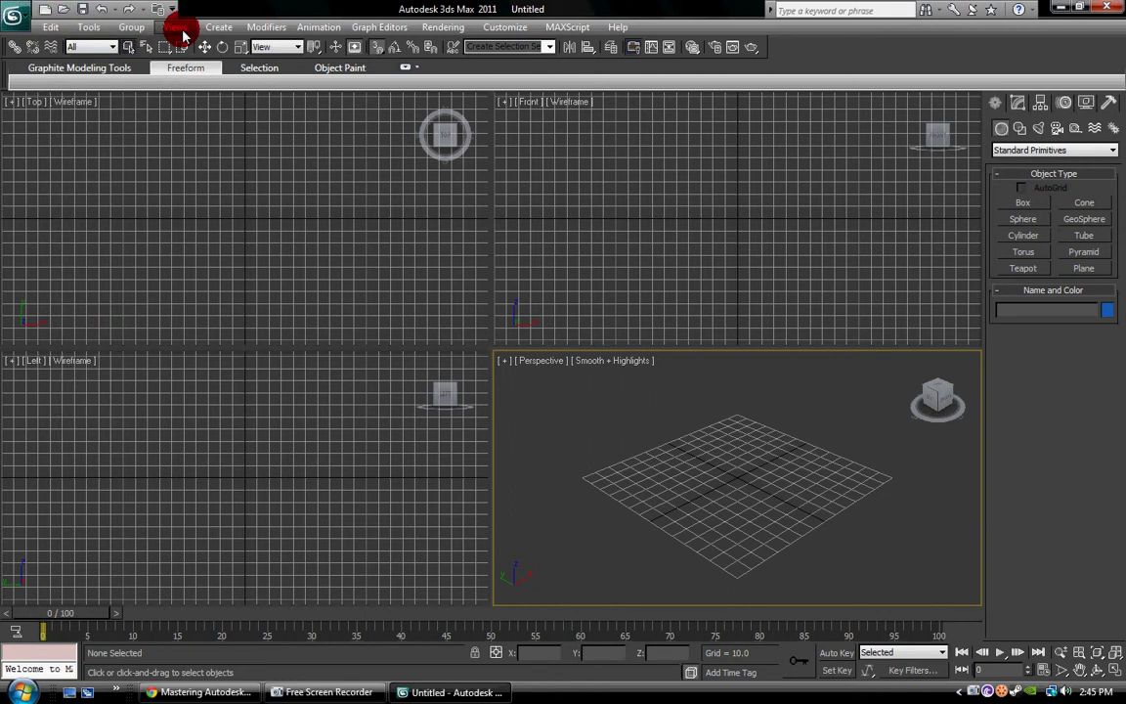
{"action": "left_click", "coordinate": [266, 27]}
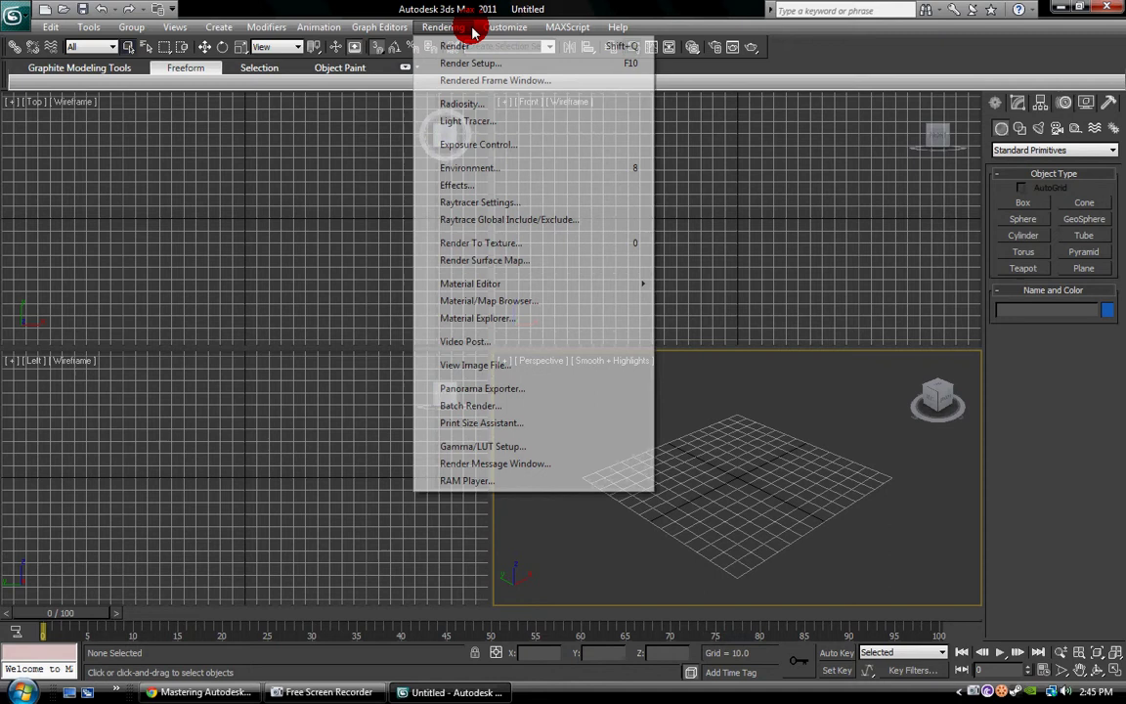
{"action": "left_click", "coordinate": [462, 26]}
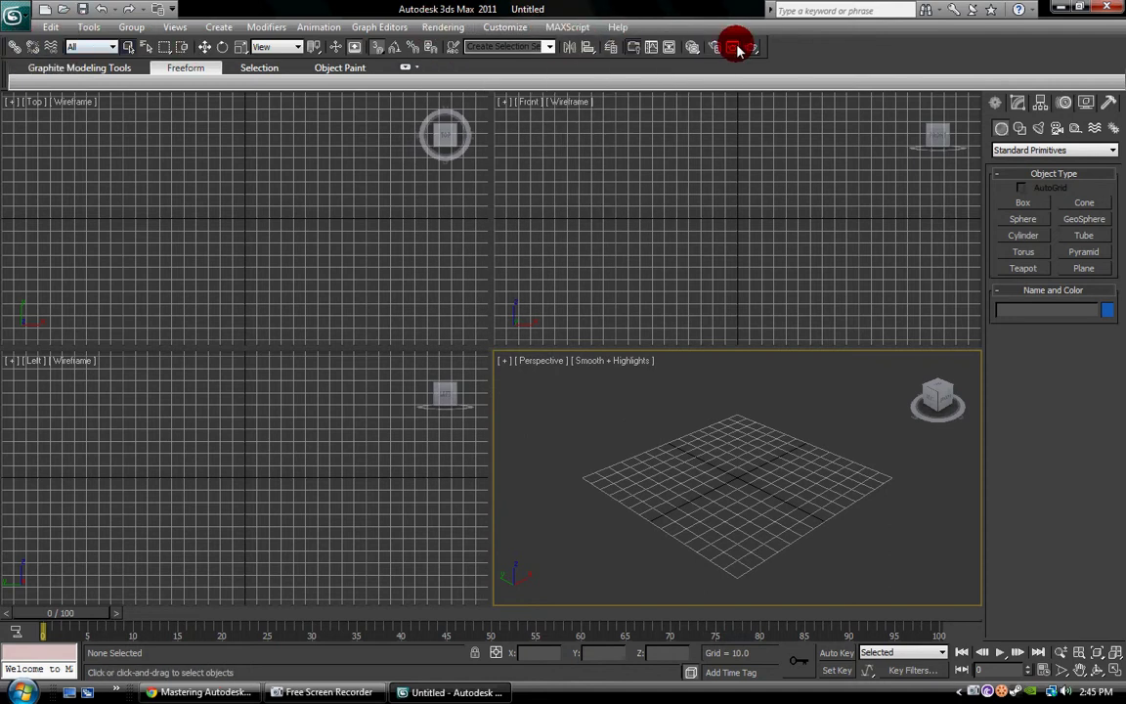
{"action": "left_click", "coordinate": [50, 26]}
{"action": "left_click", "coordinate": [54, 27]}
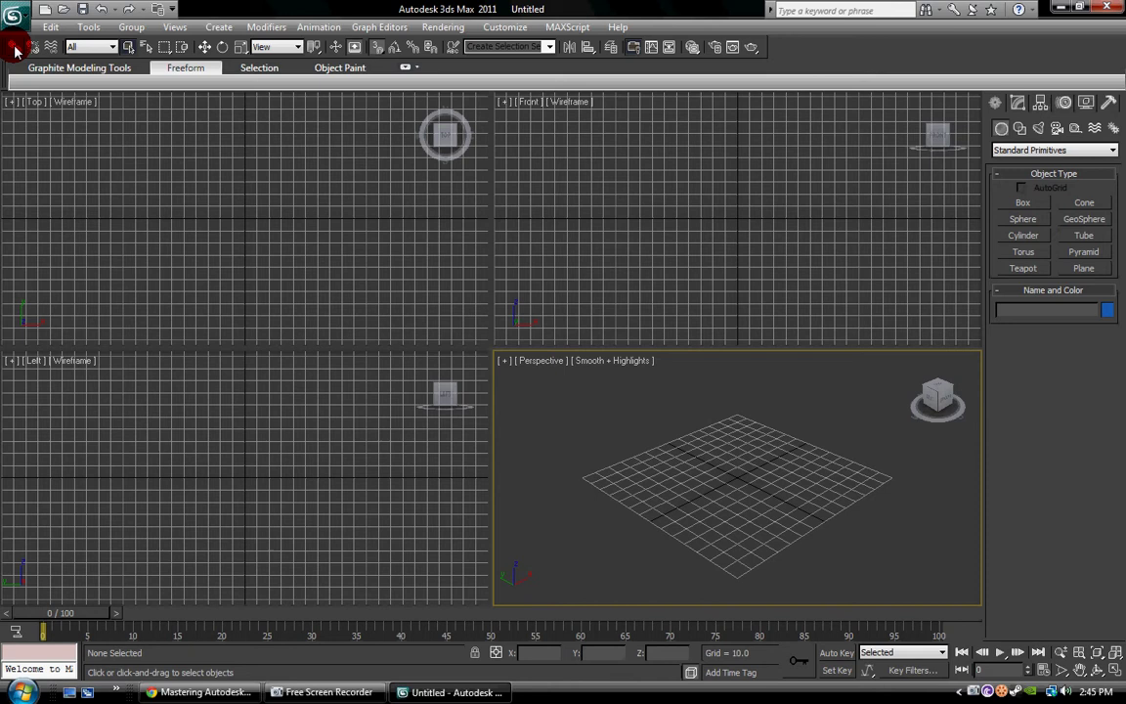
{"action": "left_click", "coordinate": [175, 26]}
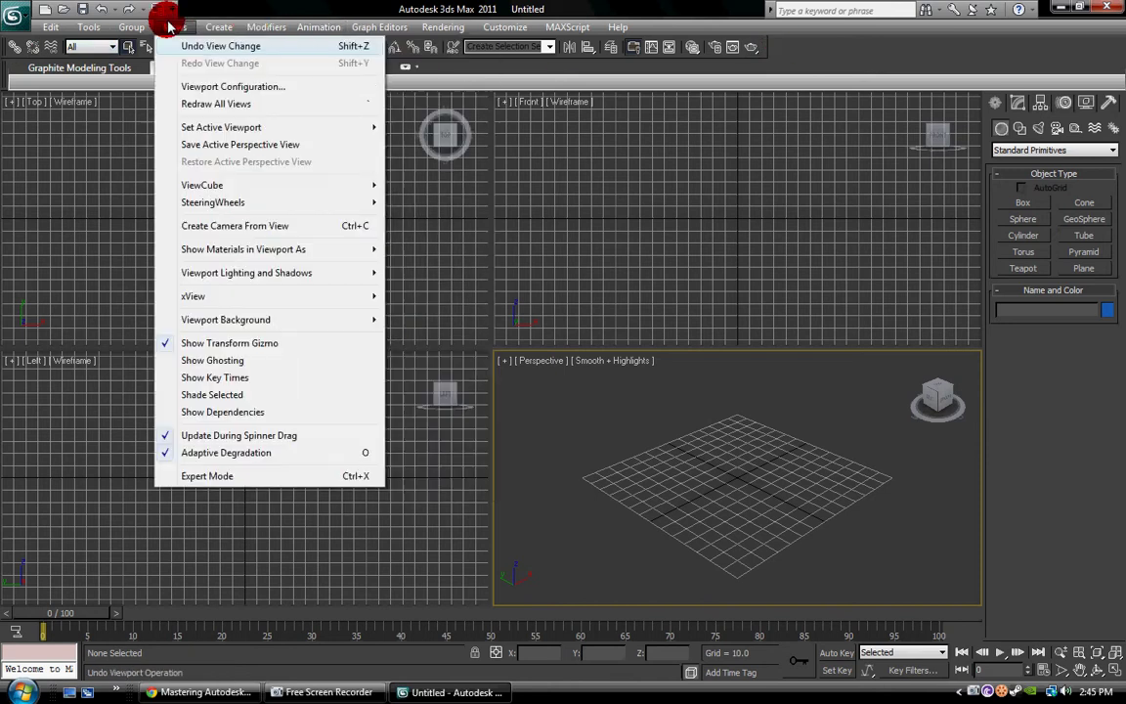
{"action": "left_click", "coordinate": [724, 26]}
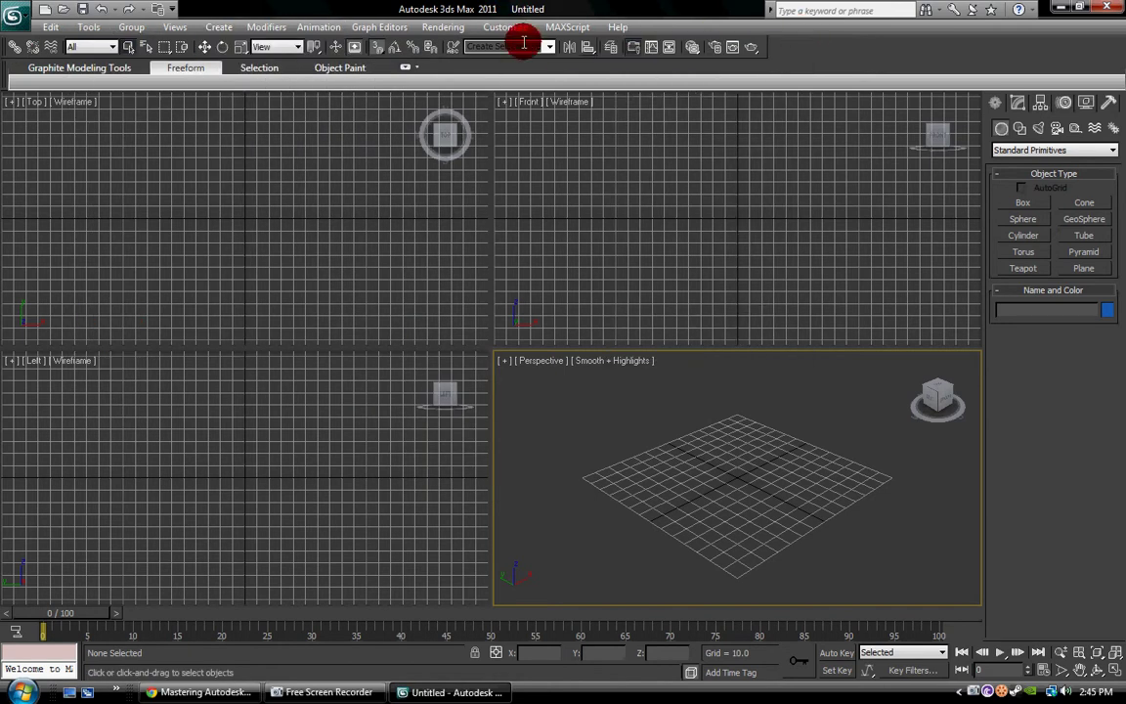
- Reopen and close the Edit menu, then drag the Main Toolbar to float it
{"action": "left_click", "coordinate": [51, 26]}
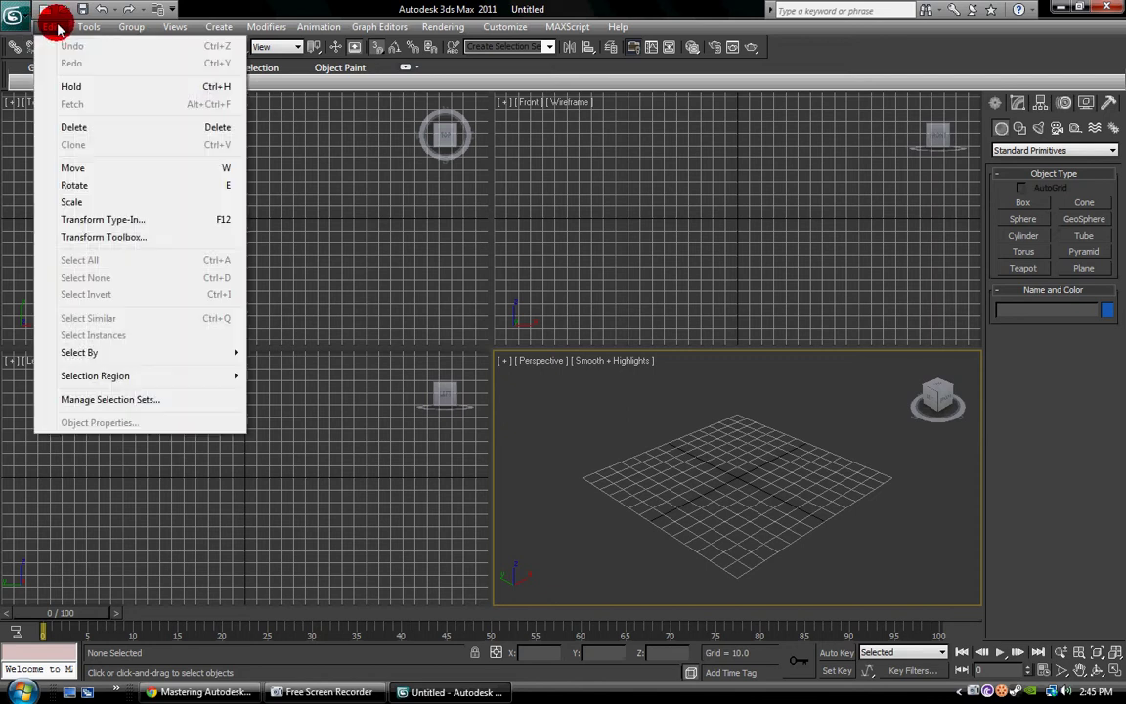
{"action": "left_click", "coordinate": [57, 29]}
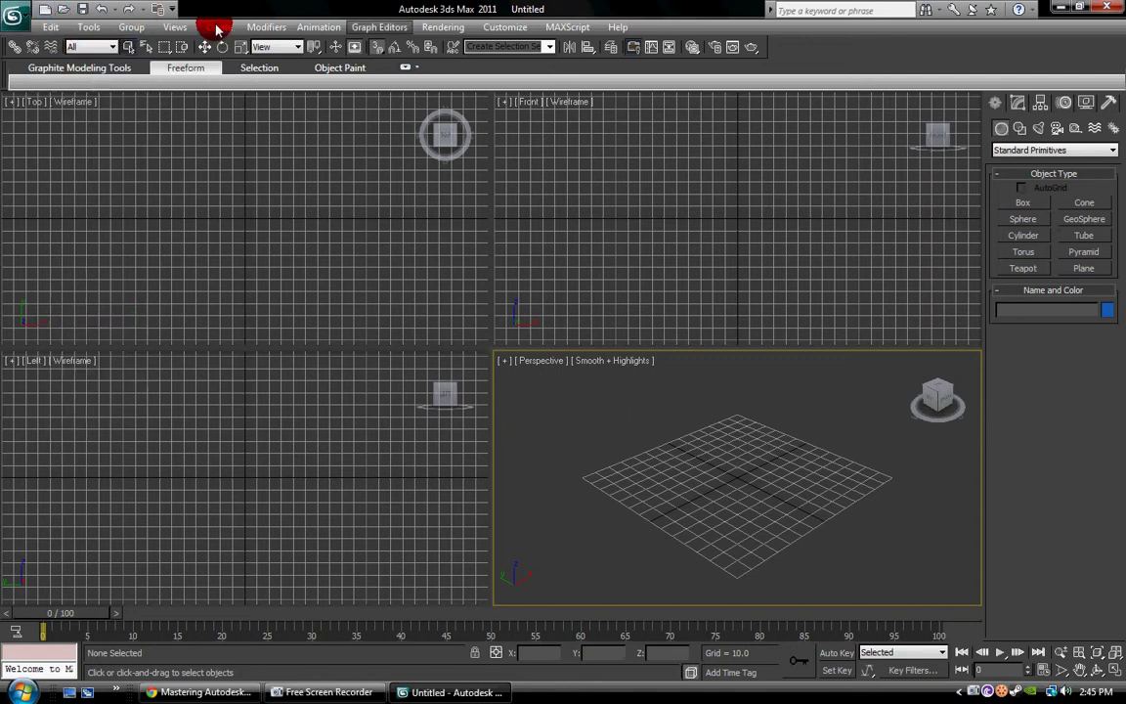
{"action": "left_click", "coordinate": [51, 27]}
{"action": "left_click", "coordinate": [59, 30]}
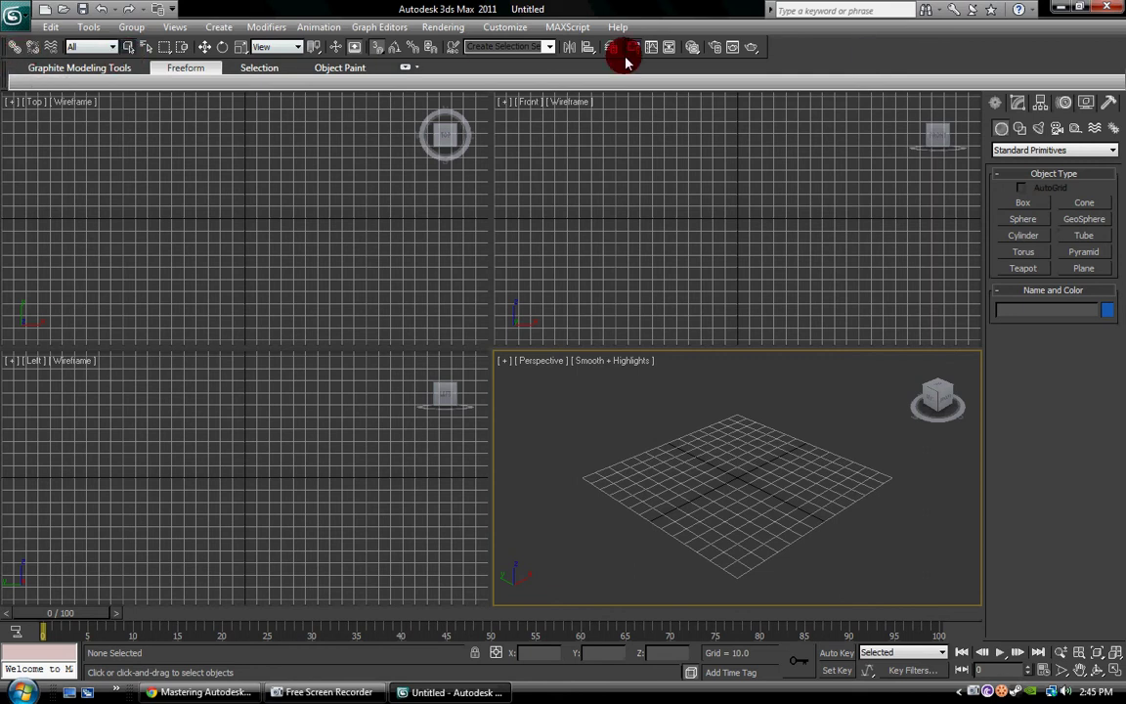
{"action": "mouse_move", "coordinate": [5, 51]}
{"action": "left_mouse_down"}
{"action": "mouse_move", "coordinate": [40, 93]}
{"action": "mouse_move", "coordinate": [201, 119]}
{"action": "mouse_move", "coordinate": [7, 47]}
{"action": "left_mouse_up"}
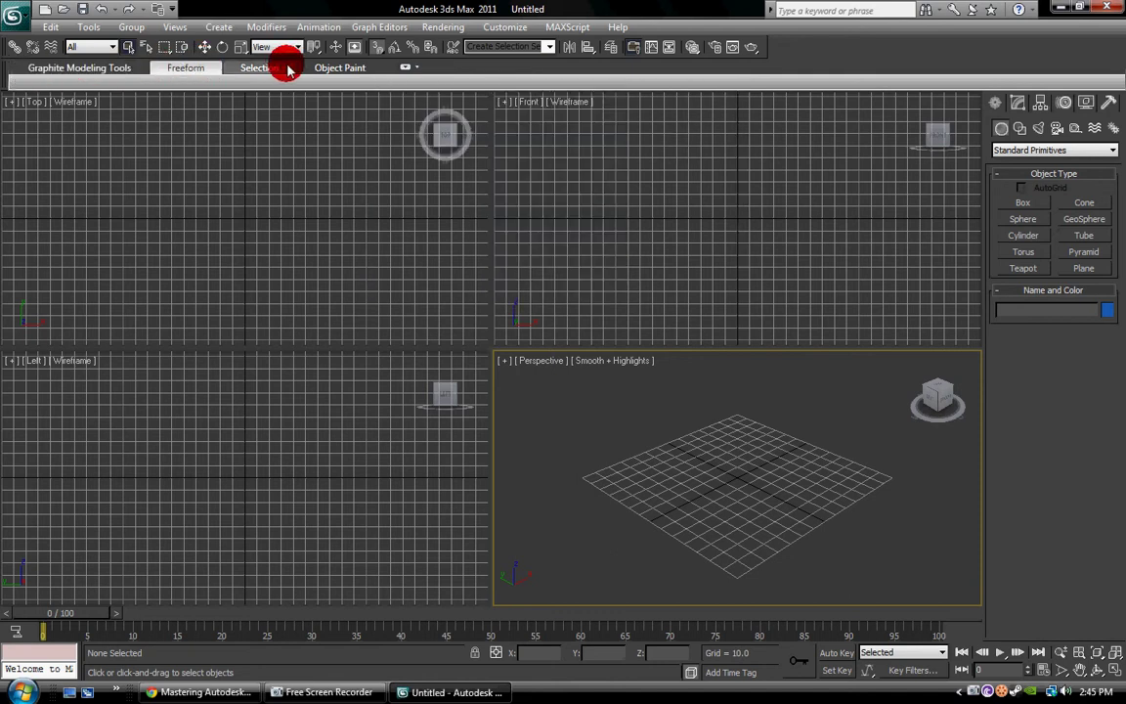
- Show the Selection and Object Paint Graphite sets, ending on Polygon Modeling
{"action": "left_click", "coordinate": [107, 67]}
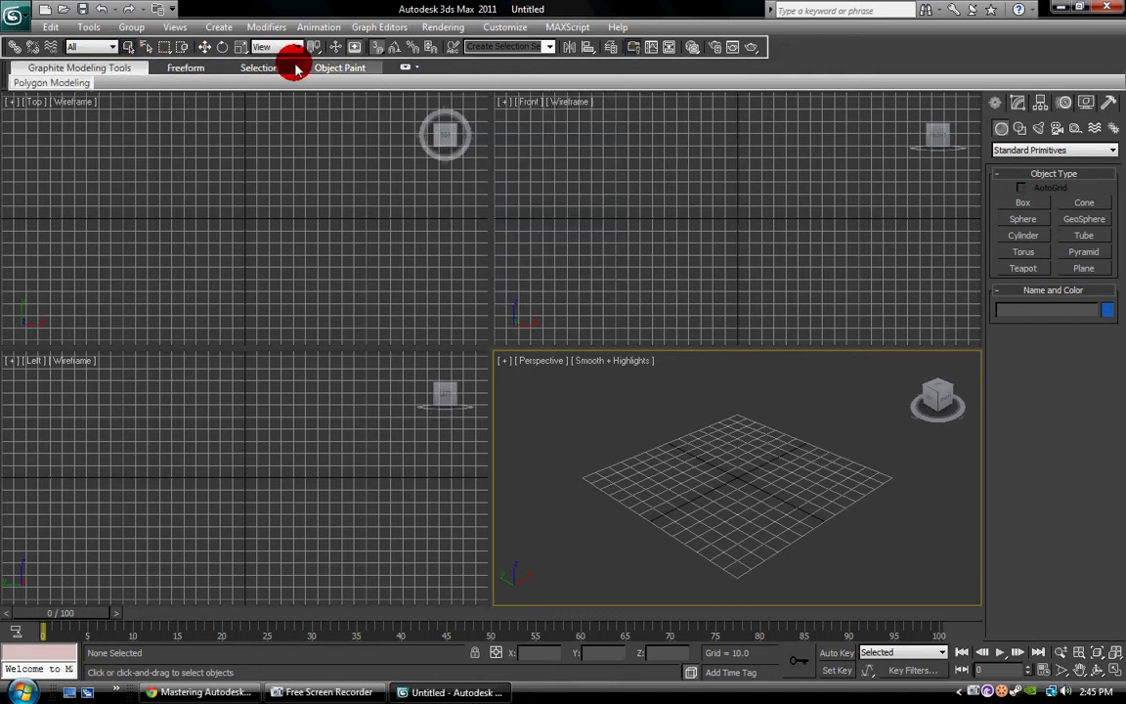
{"action": "left_click", "coordinate": [271, 68]}
{"action": "left_click", "coordinate": [335, 67]}
{"action": "left_click", "coordinate": [127, 67]}
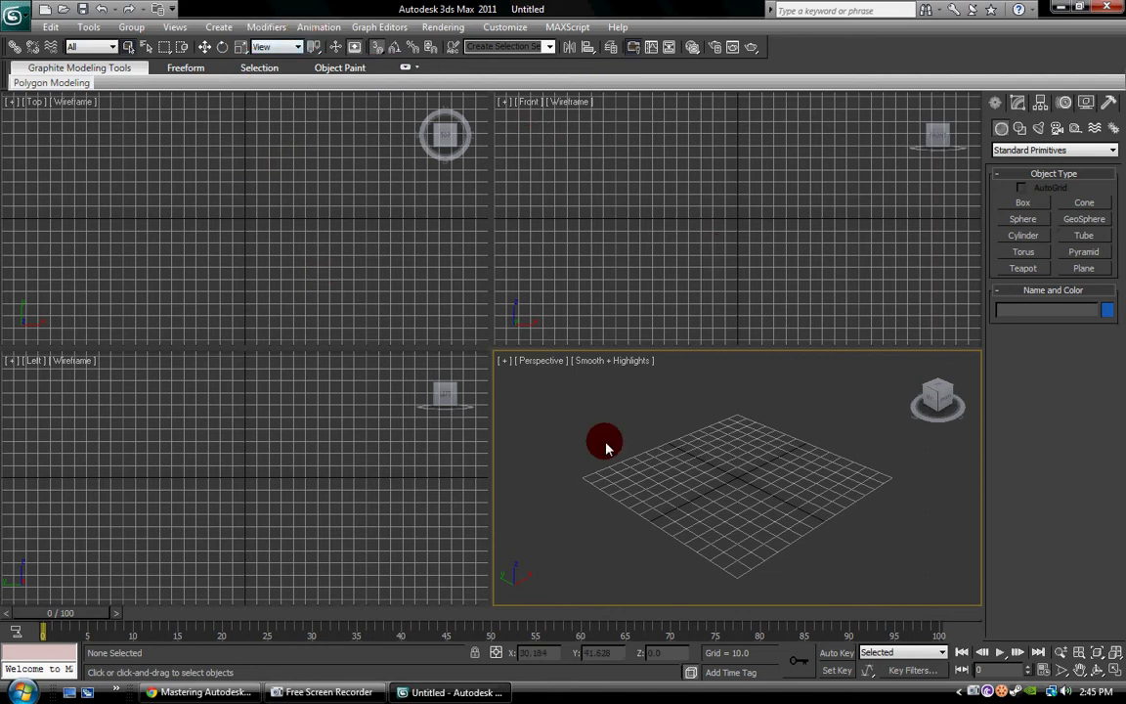
- Activate the Top, Front and Left views in turn, then Perspective again
{"action": "left_click", "coordinate": [245, 241]}
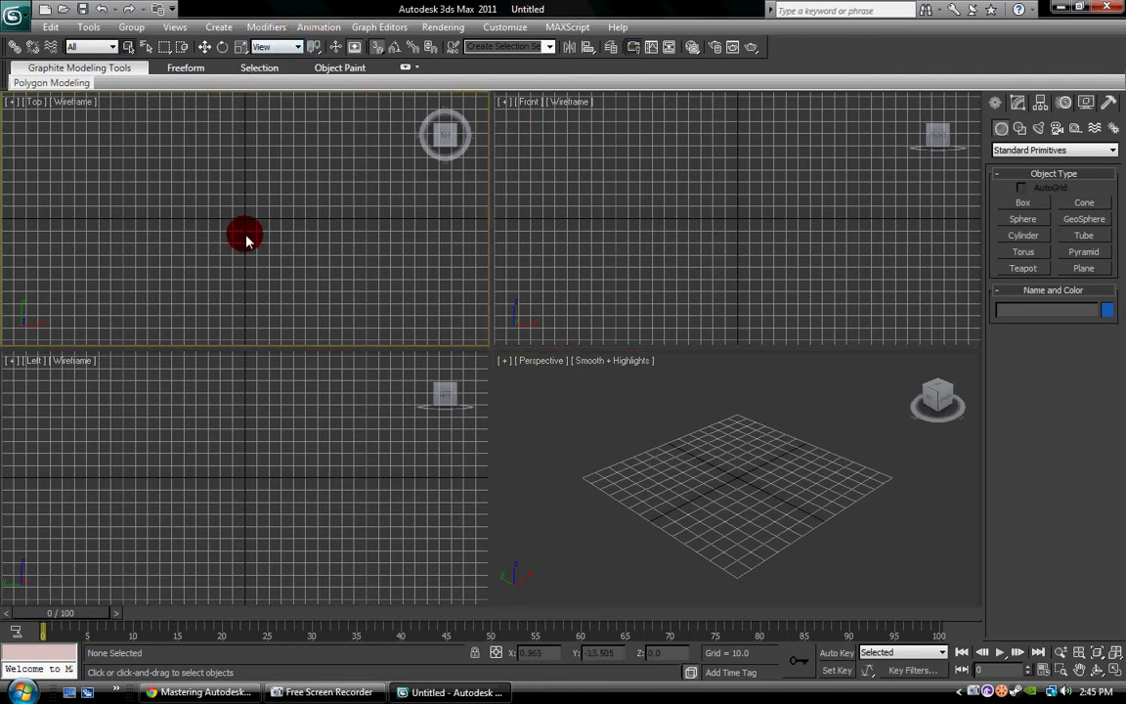
{"action": "left_click", "coordinate": [649, 233]}
{"action": "left_click", "coordinate": [209, 516]}
{"action": "left_click", "coordinate": [653, 515]}
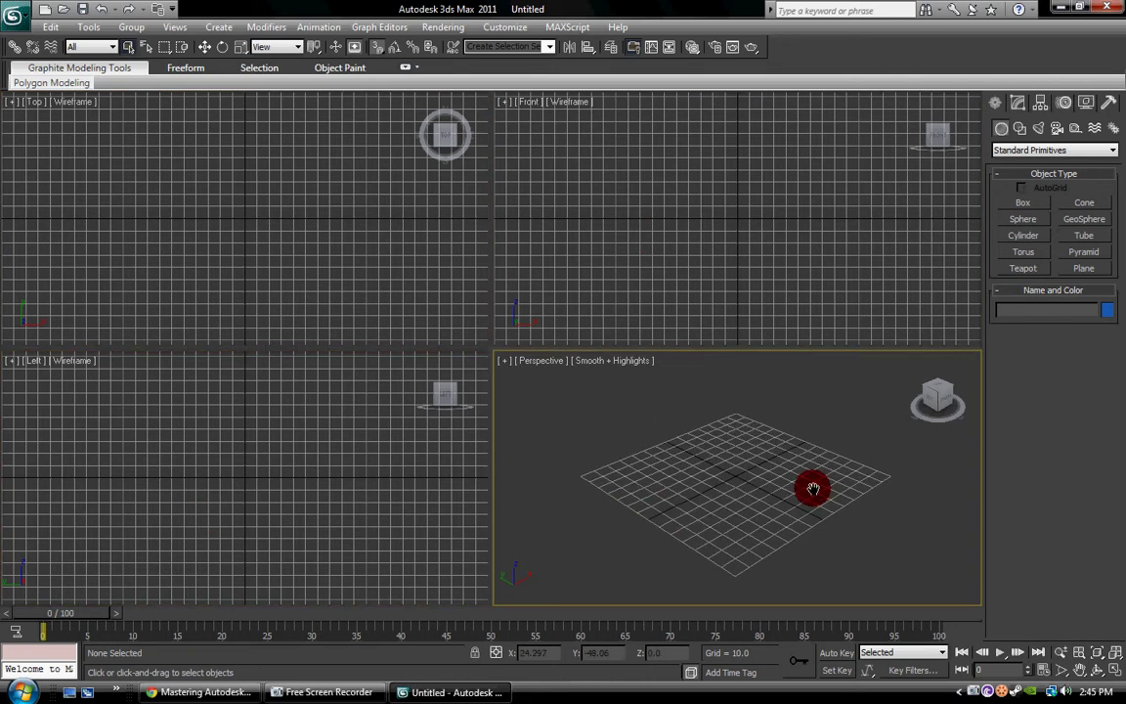
- Make the Perspective view Orthographic, pan and orbit it, then restore Perspective
{"action": "left_click", "coordinate": [530, 360]}
{"action": "left_click", "coordinate": [592, 356]}
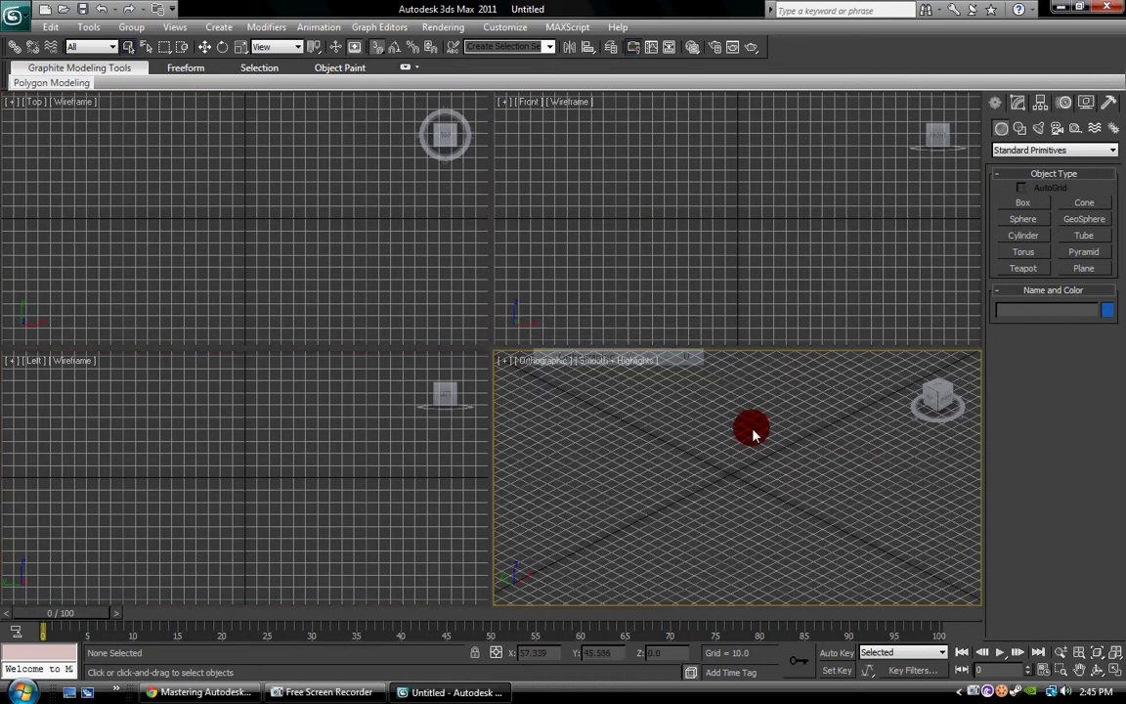
{"action": "middle_click_drag", "start_coordinate": [750, 427], "coordinate": [727, 436]}
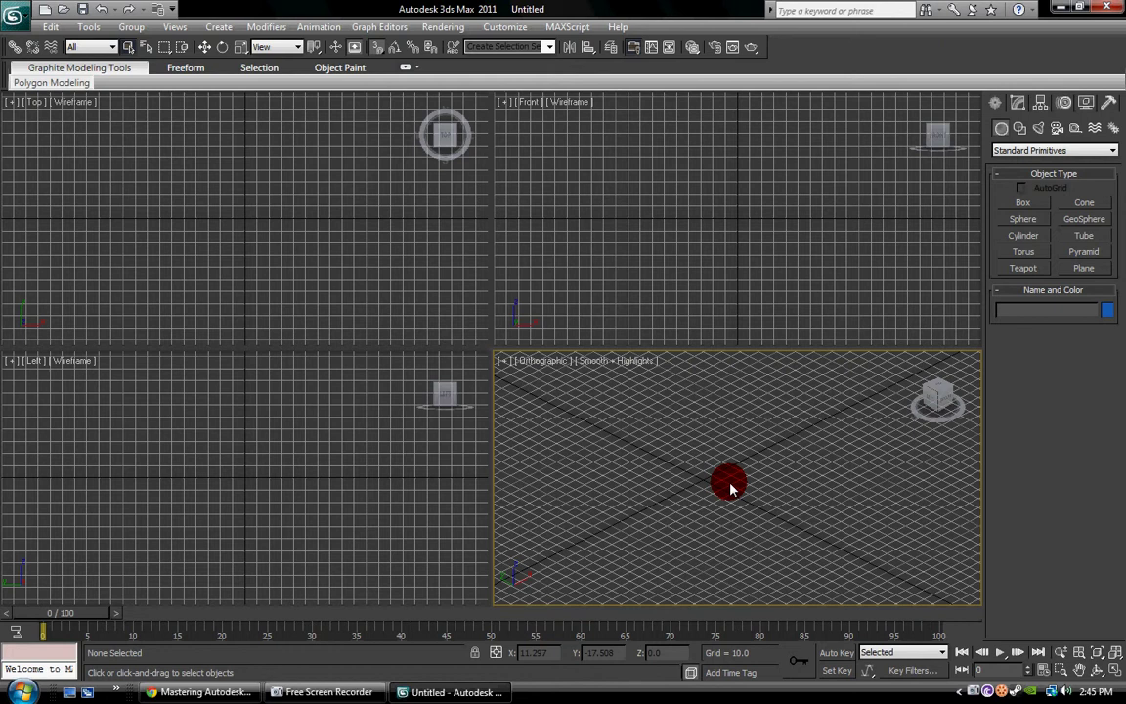
{"action": "middle_click_drag", "start_coordinate": [731, 488], "coordinate": [548, 360], "text": "alt"}
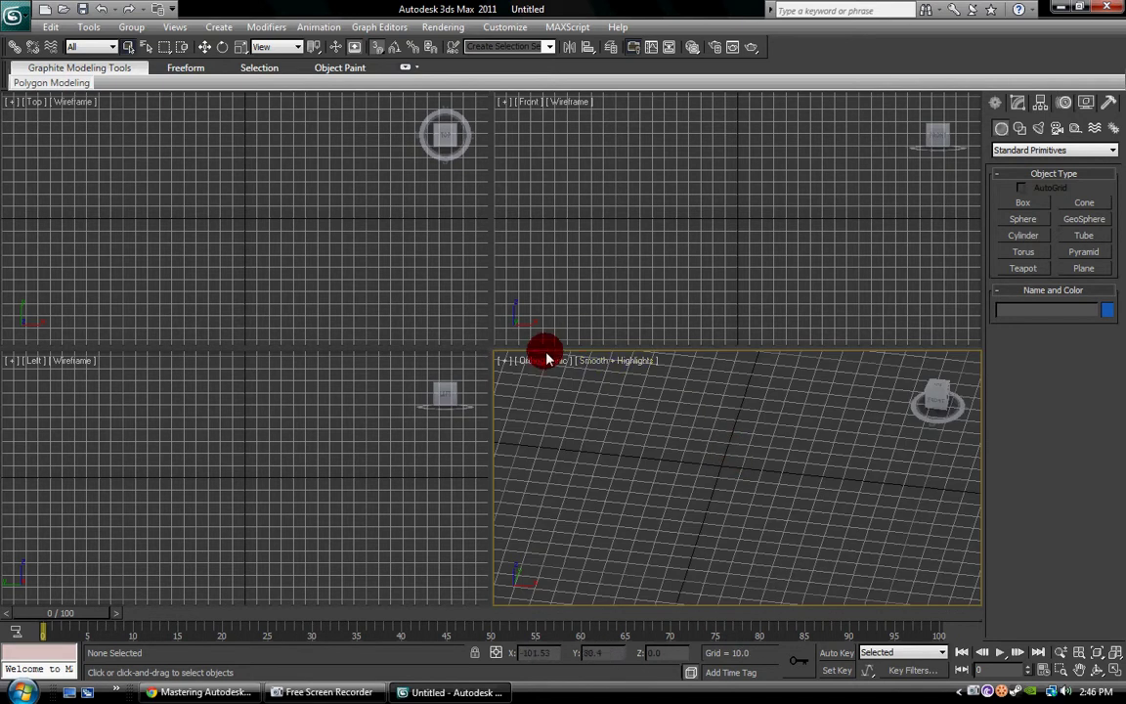
{"action": "left_click", "coordinate": [542, 361]}
{"action": "left_click", "coordinate": [608, 344]}
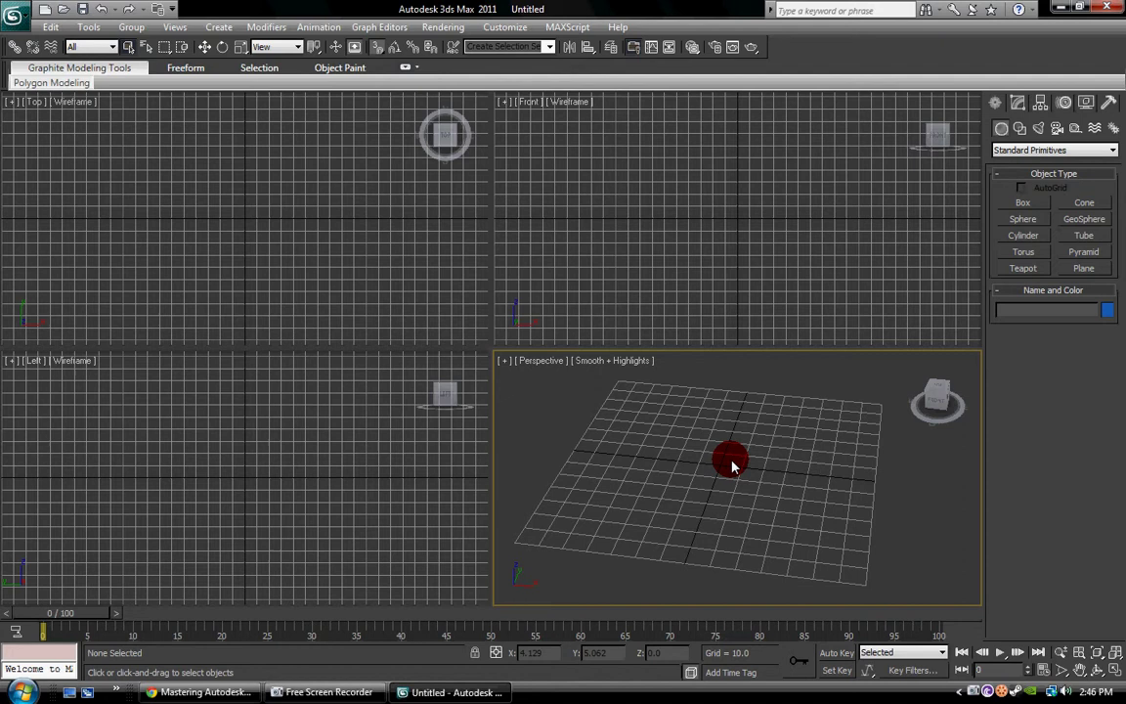
- Pan the Perspective view slightly so the home grid sits centred
{"action": "mouse_move", "coordinate": [732, 462]}
{"action": "middle_mouse_down"}
{"action": "mouse_move", "coordinate": [736, 447]}
{"action": "mouse_move", "coordinate": [676, 432]}
{"action": "mouse_move", "coordinate": [666, 443]}
{"action": "mouse_move", "coordinate": [630, 421]}
{"action": "mouse_move", "coordinate": [672, 420]}
{"action": "mouse_move", "coordinate": [594, 467]}
{"action": "mouse_move", "coordinate": [689, 405]}
{"action": "mouse_move", "coordinate": [643, 421]}
{"action": "mouse_move", "coordinate": [716, 428]}
{"action": "mouse_move", "coordinate": [718, 445]}
{"action": "middle_mouse_up"}
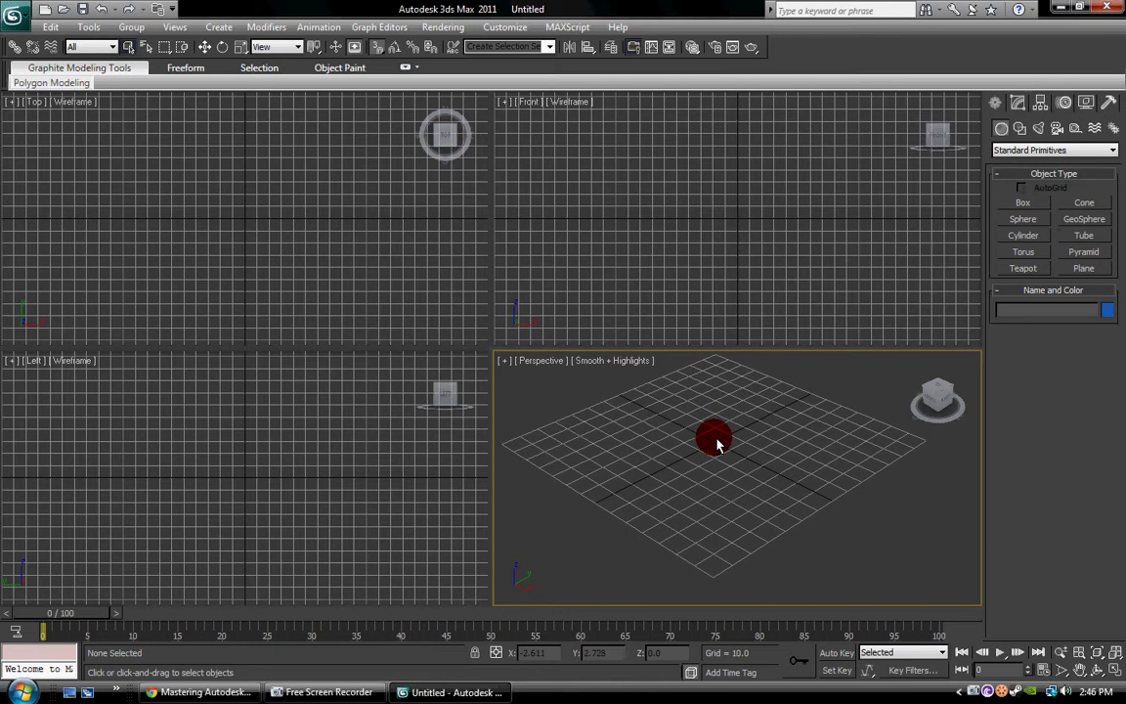
- Draw a small plane and delete it, then draw a larger 142.344 × 137.987 plane and delete it
{"action": "left_click", "coordinate": [1095, 269]}
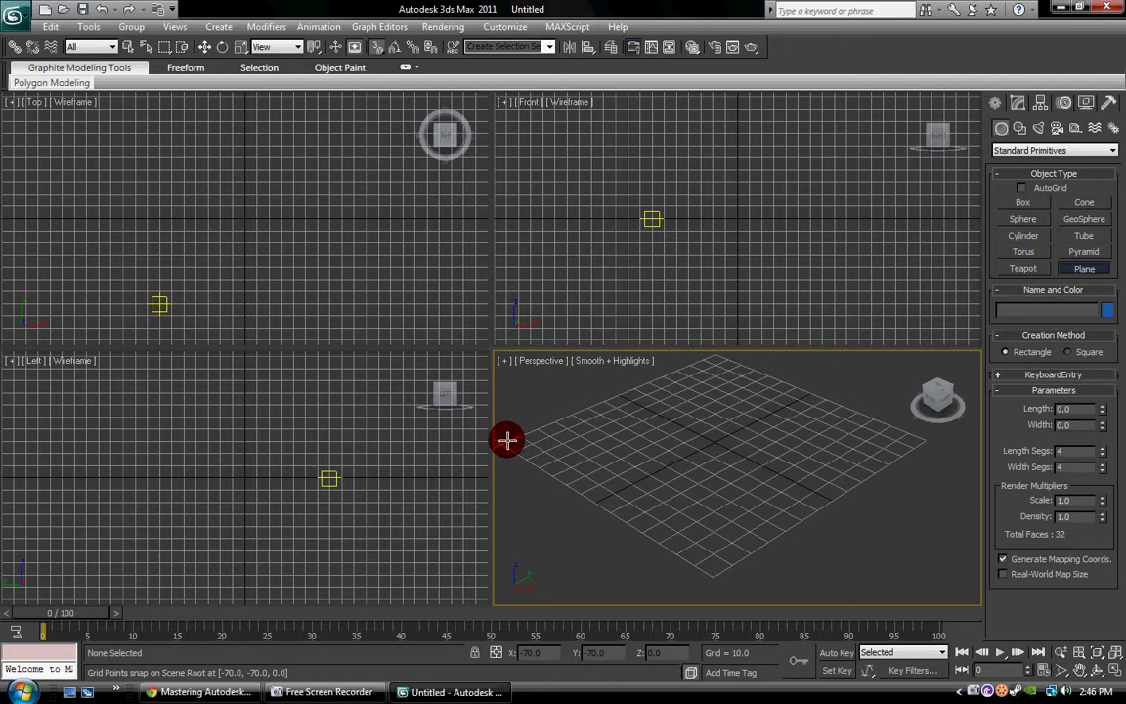
{"action": "left_click_drag", "start_coordinate": [508, 440], "coordinate": [696, 430]}
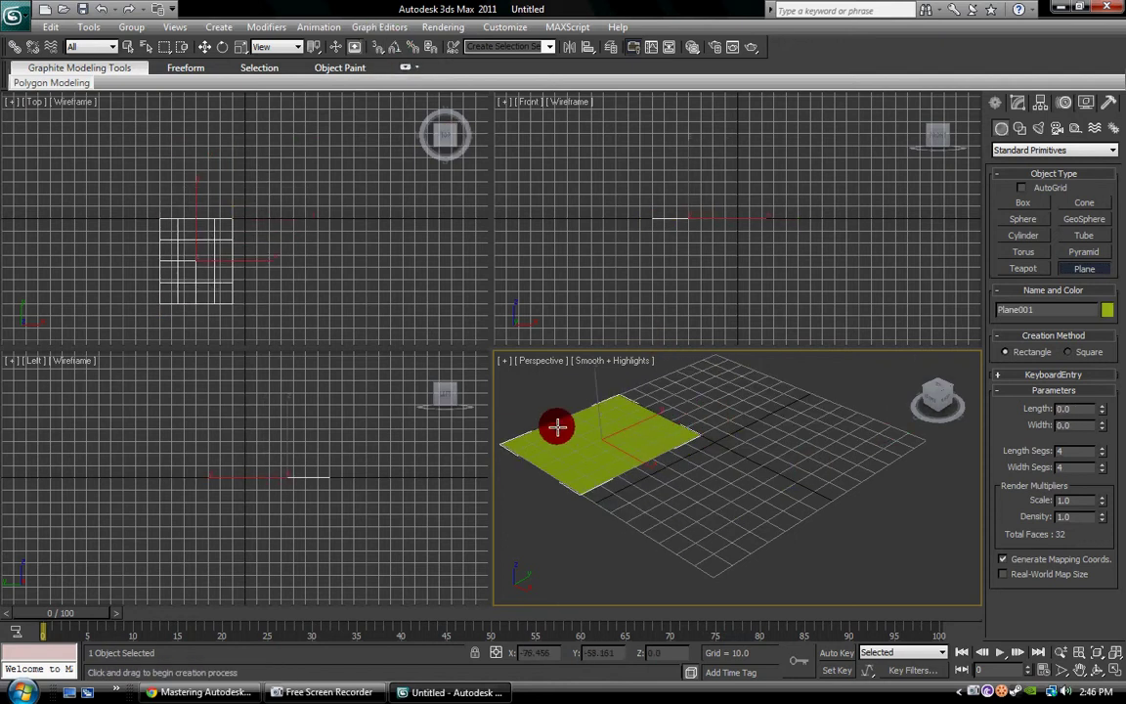
{"action": "key", "text": "Delete"}
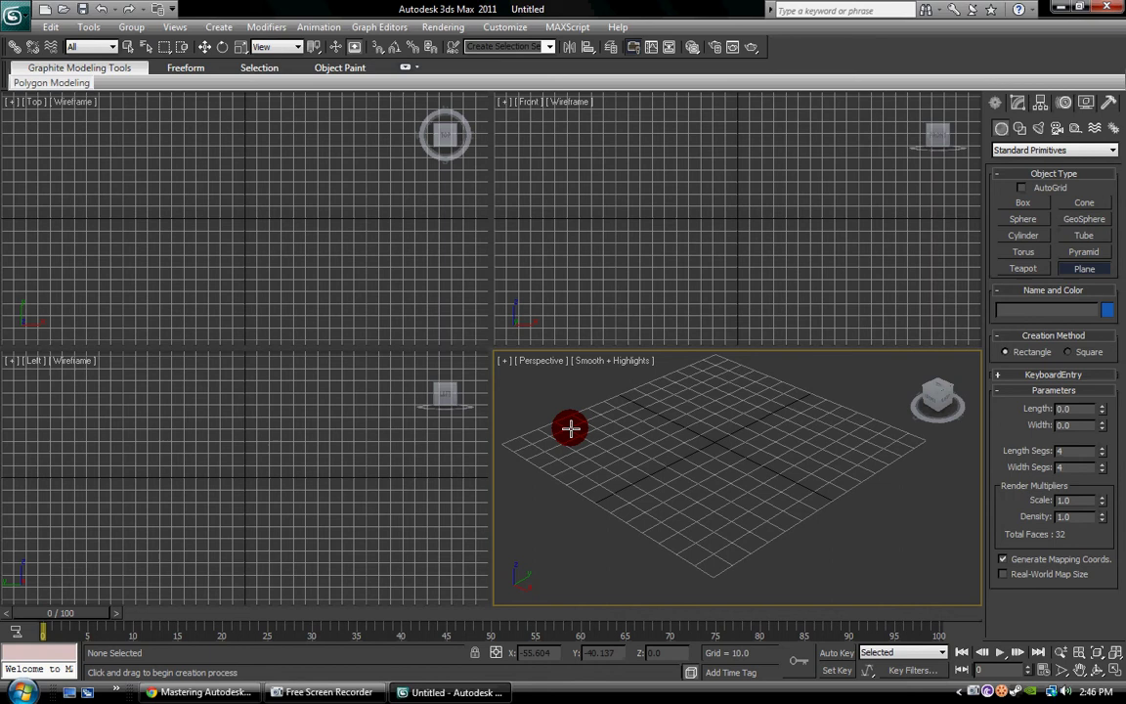
{"action": "left_click_drag", "start_coordinate": [500, 446], "coordinate": [925, 439]}
{"action": "middle_click_drag", "start_coordinate": [731, 395], "coordinate": [768, 458], "text": "alt"}
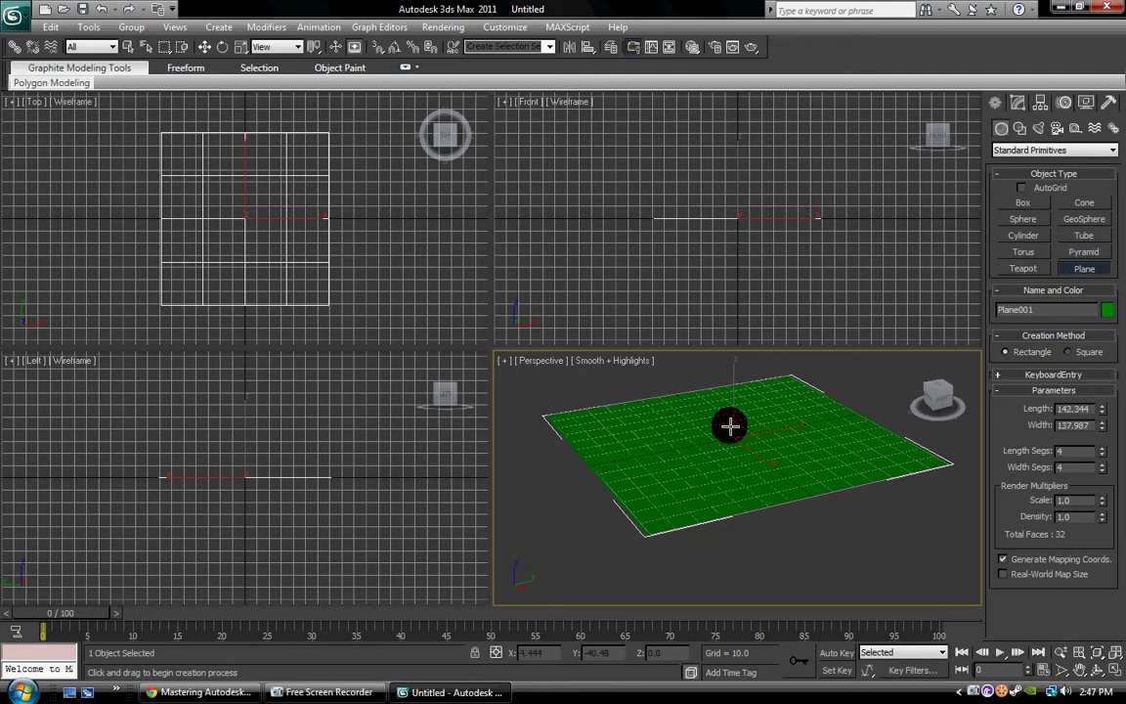
{"action": "key", "text": "Delete"}
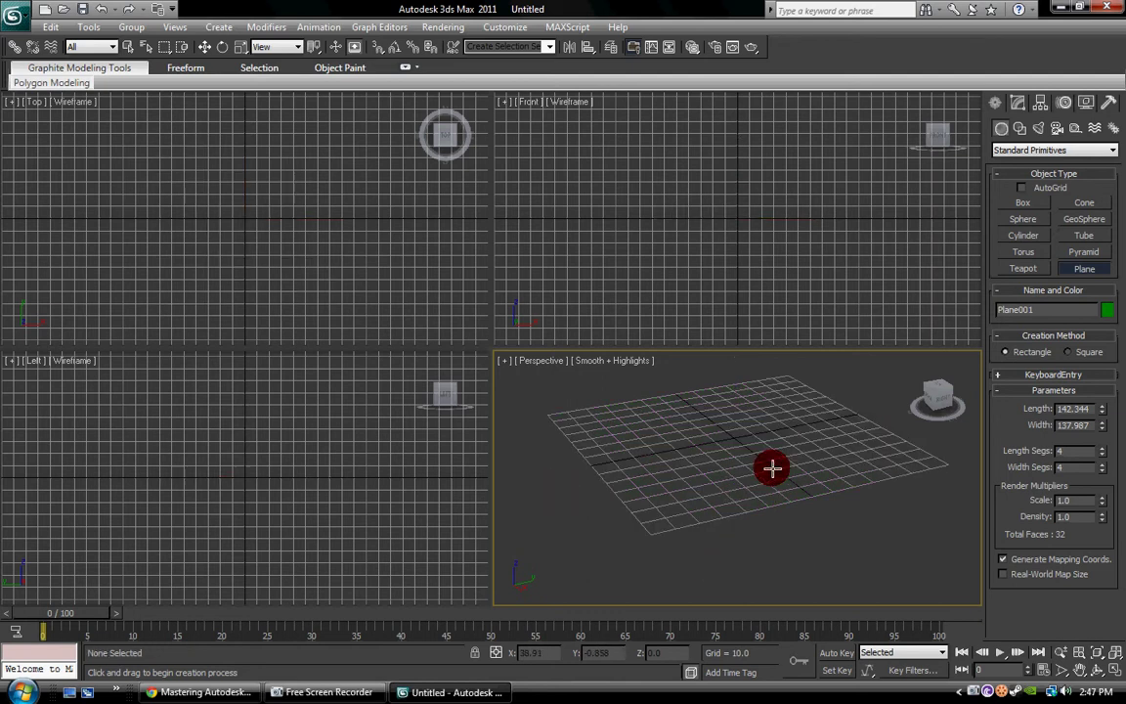
{"action": "left_click", "coordinate": [1066, 152]}
{"action": "left_click", "coordinate": [1034, 168]}
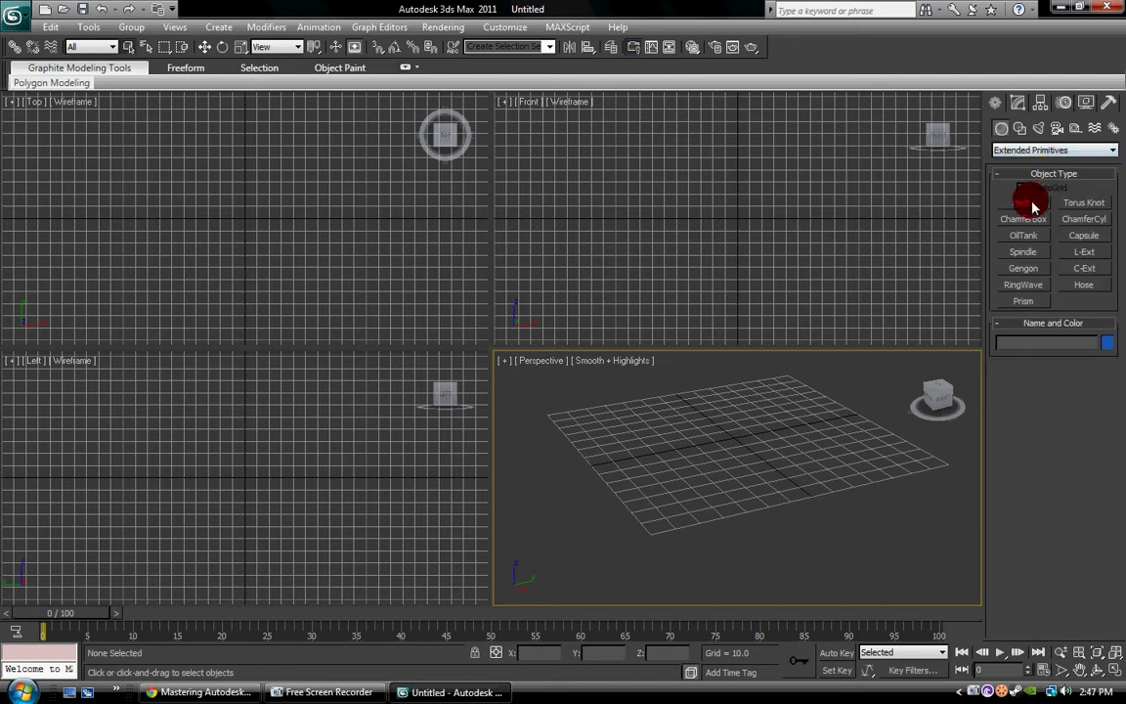
{"action": "left_click", "coordinate": [1035, 285]}
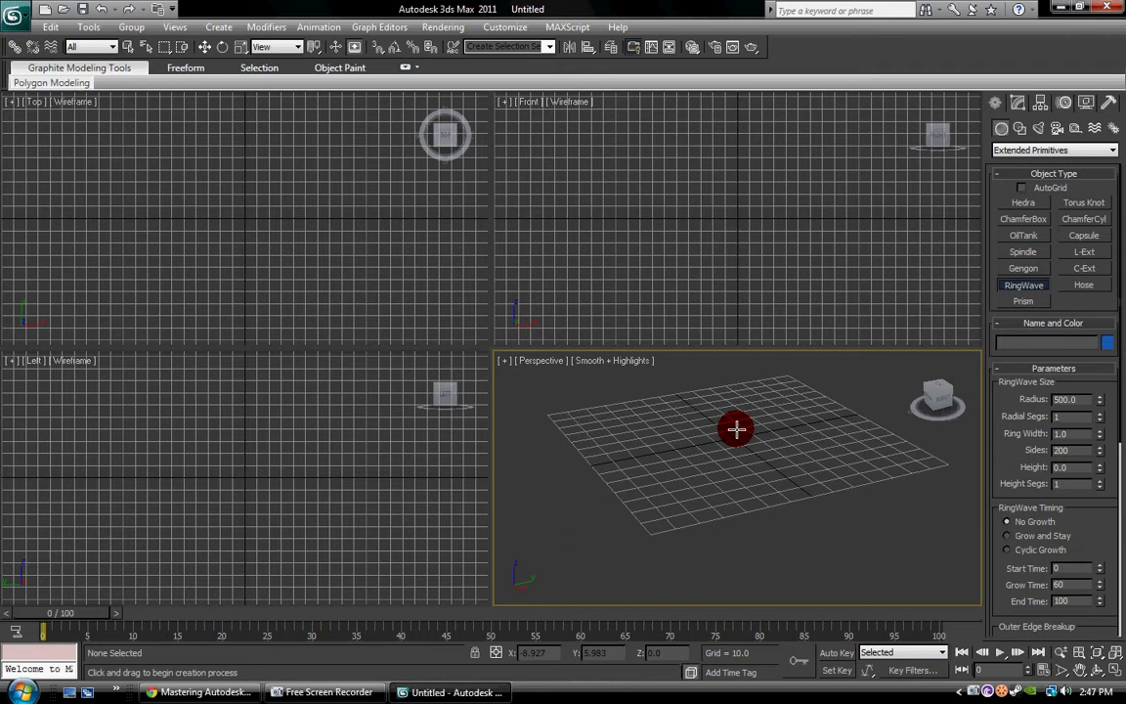
{"action": "left_click_drag", "start_coordinate": [735, 430], "coordinate": [792, 443]}
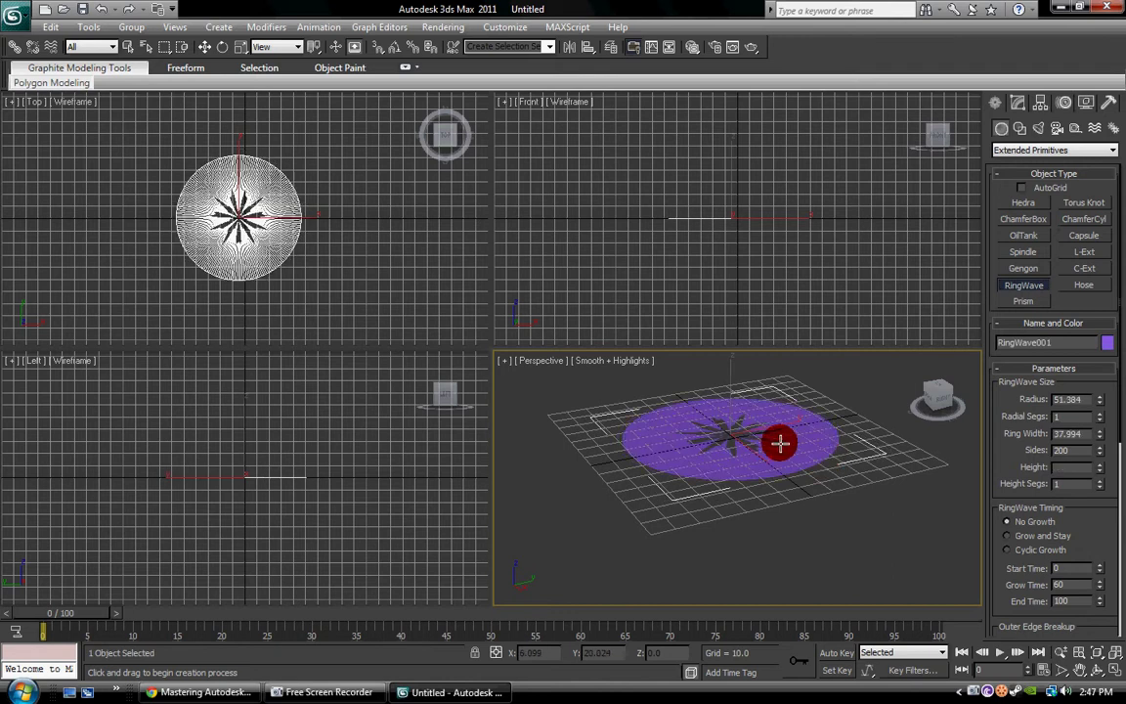
{"action": "left_click", "coordinate": [797, 448]}
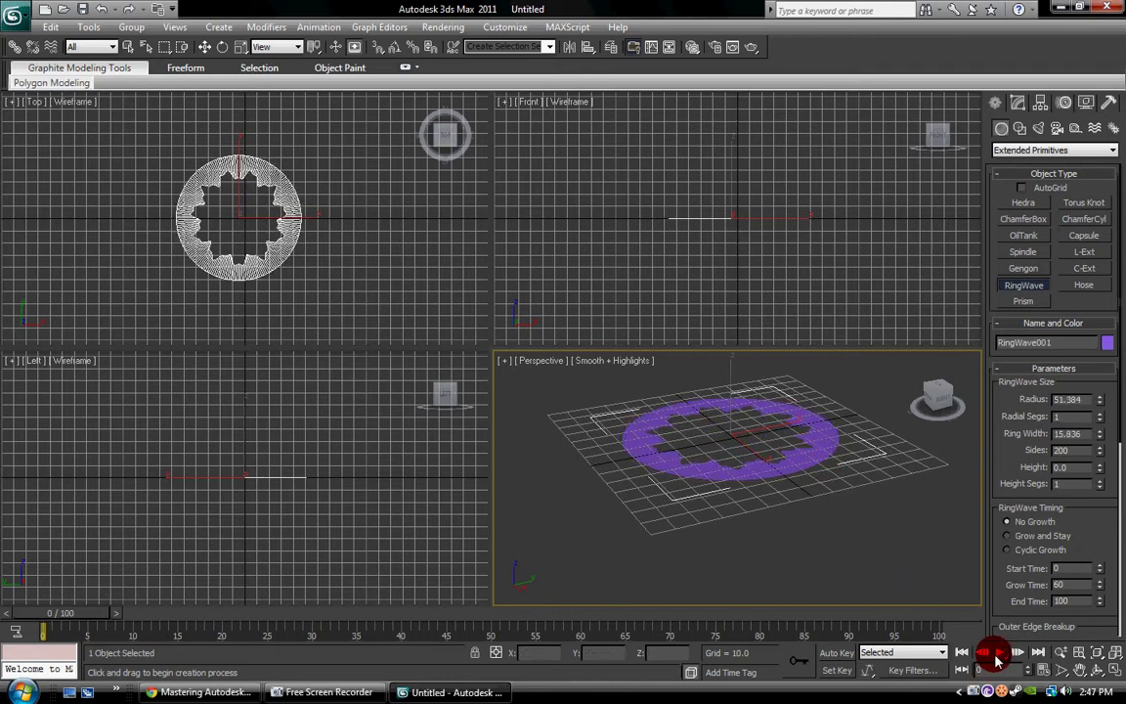
{"action": "left_click", "coordinate": [997, 655]}
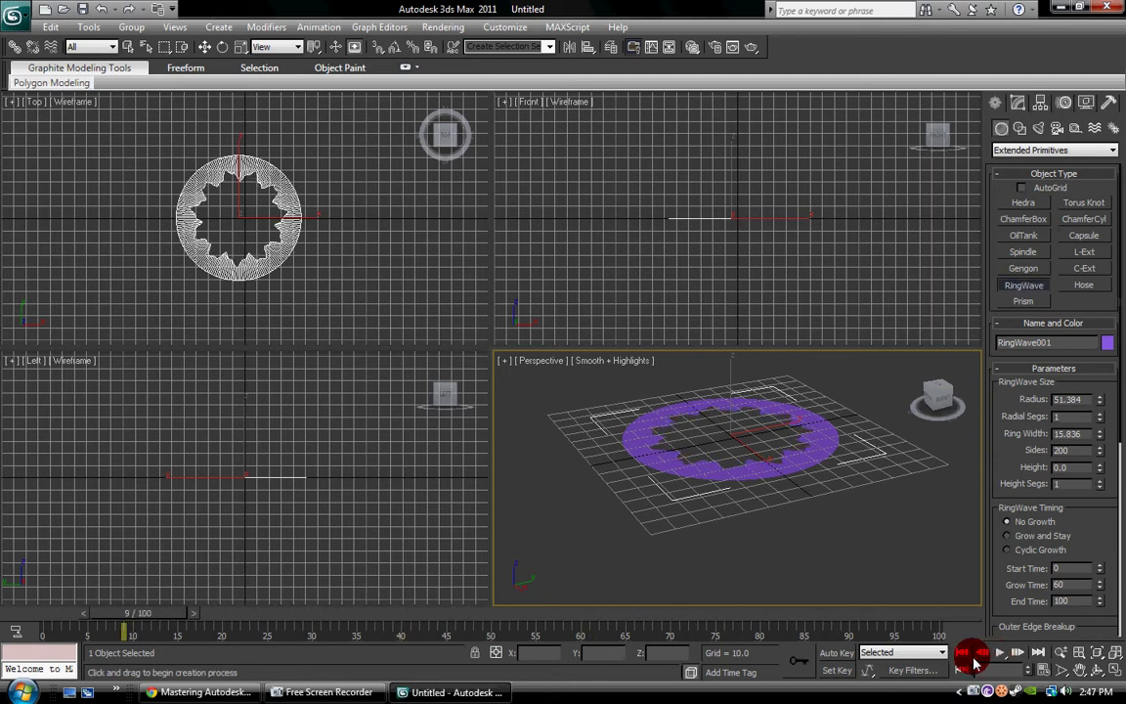
{"action": "left_click", "coordinate": [962, 652]}
{"action": "key", "text": "Delete"}
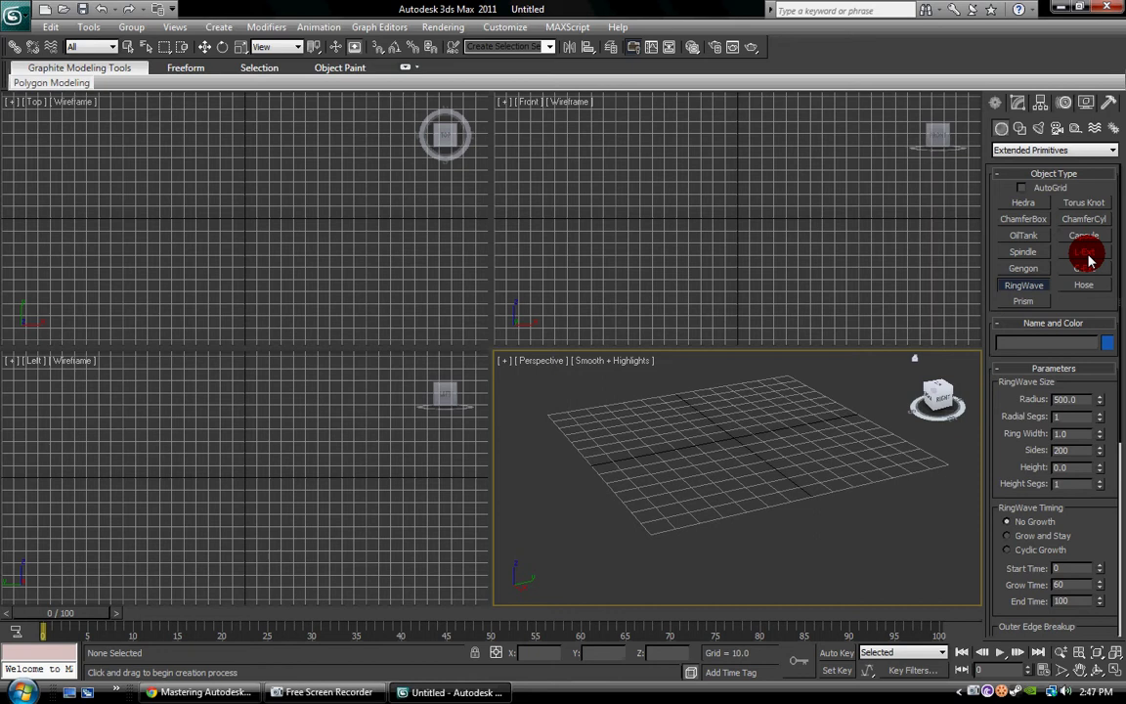
{"action": "left_click", "coordinate": [1031, 152]}
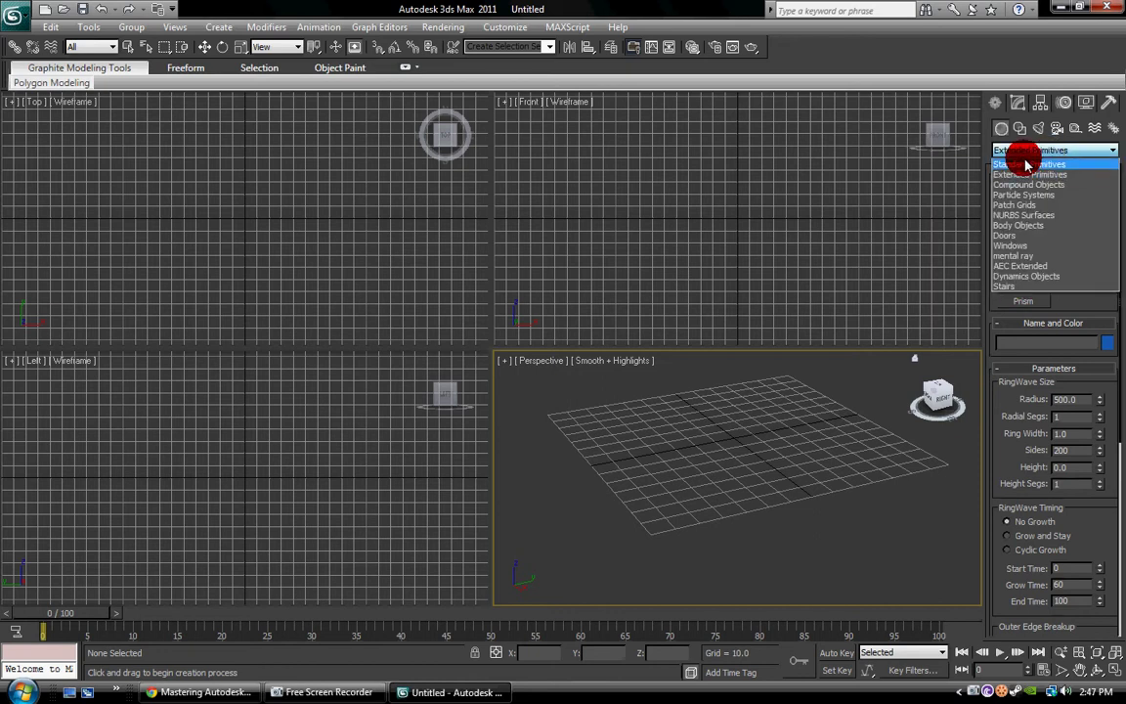
{"action": "left_click", "coordinate": [1026, 164]}
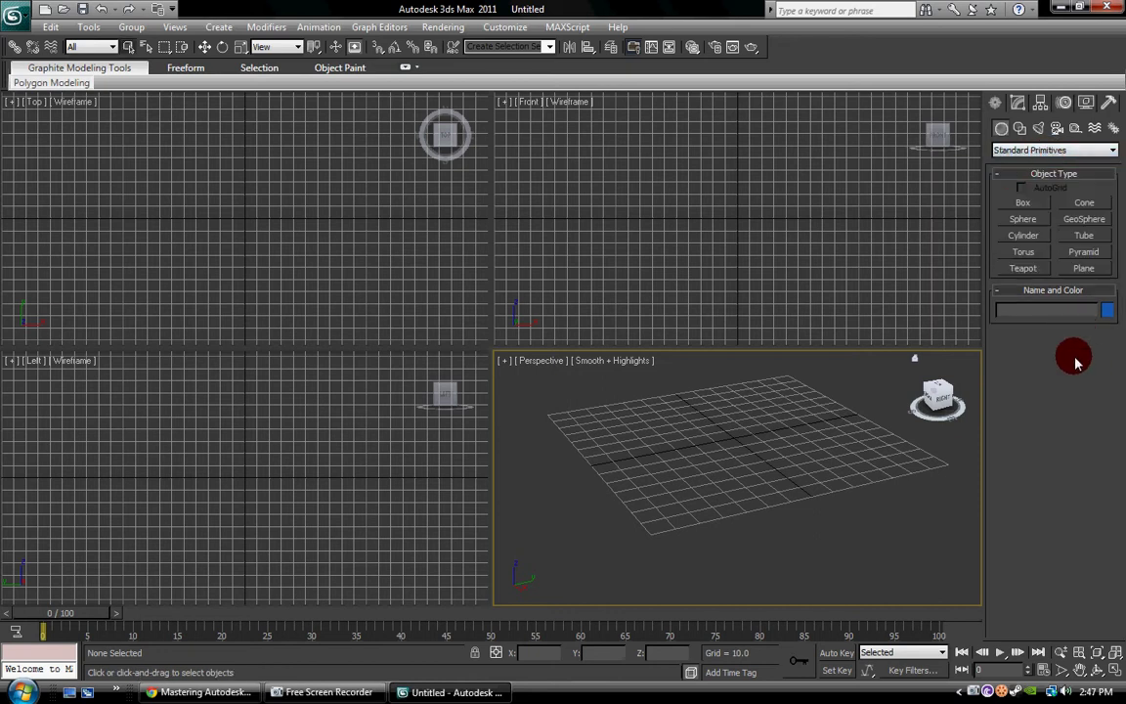
{"action": "left_click", "coordinate": [1020, 104]}
- Create a 36.666 × 63.093 × 30.042 Box001 on the Perspective grid and show its Modify parameters
{"action": "left_click", "coordinate": [996, 101]}
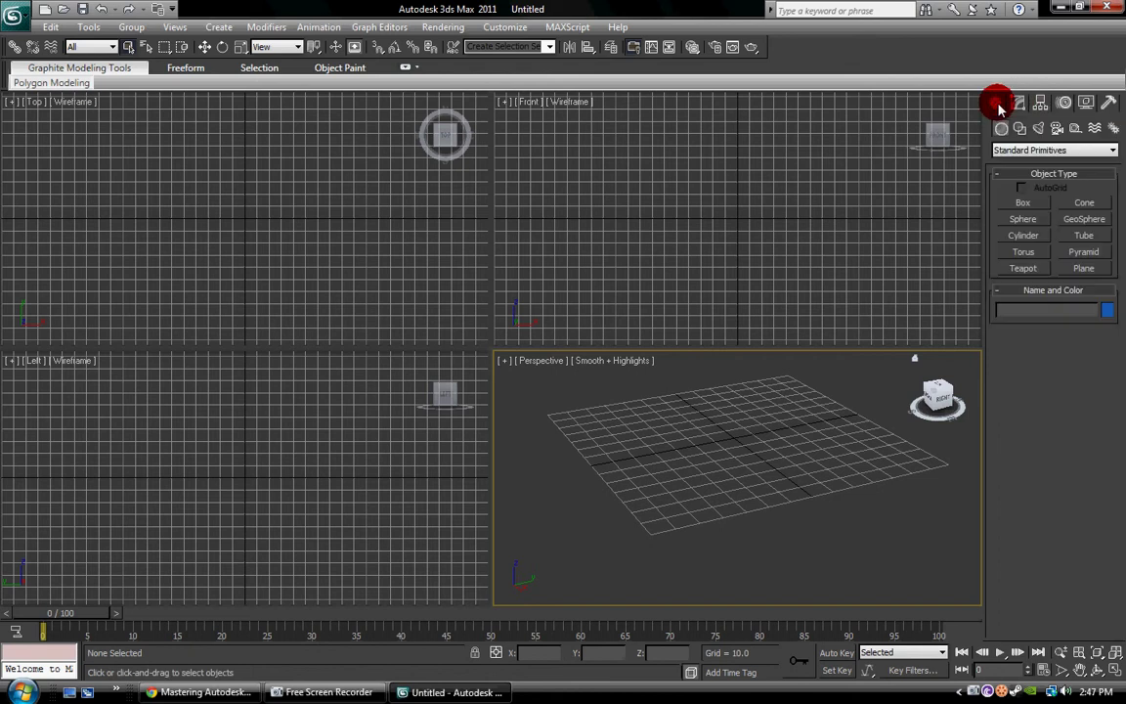
{"action": "left_click", "coordinate": [1024, 202]}
{"action": "left_click_drag", "start_coordinate": [669, 430], "coordinate": [822, 460]}
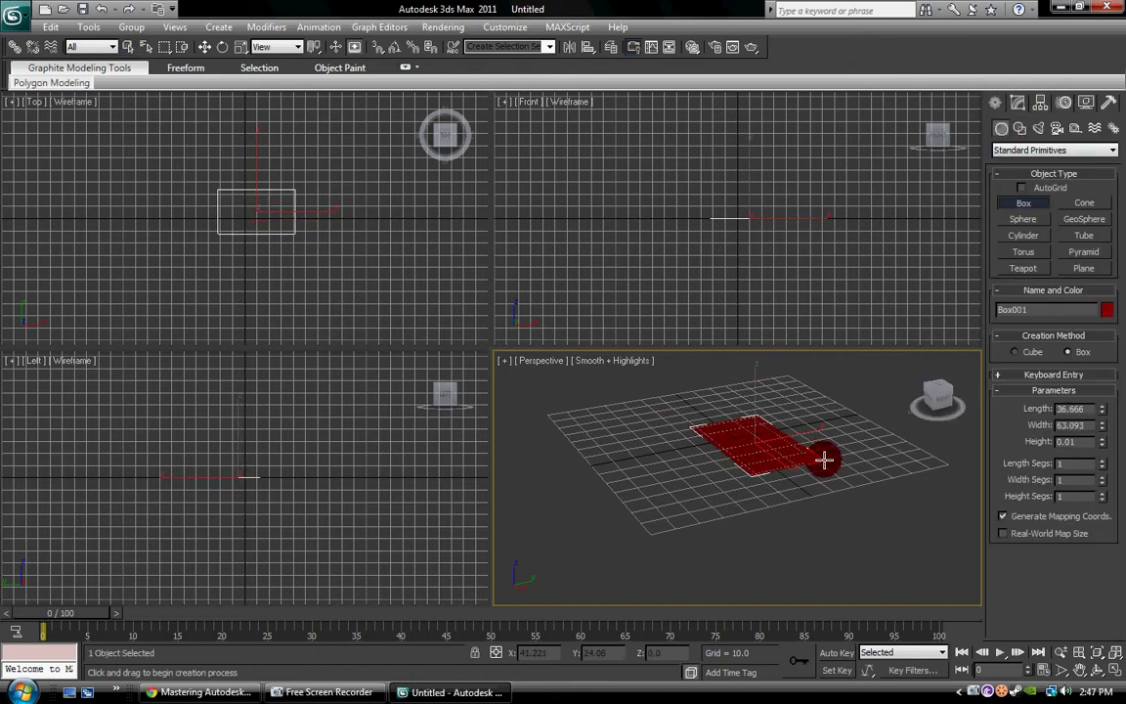
{"action": "left_click", "coordinate": [839, 392]}
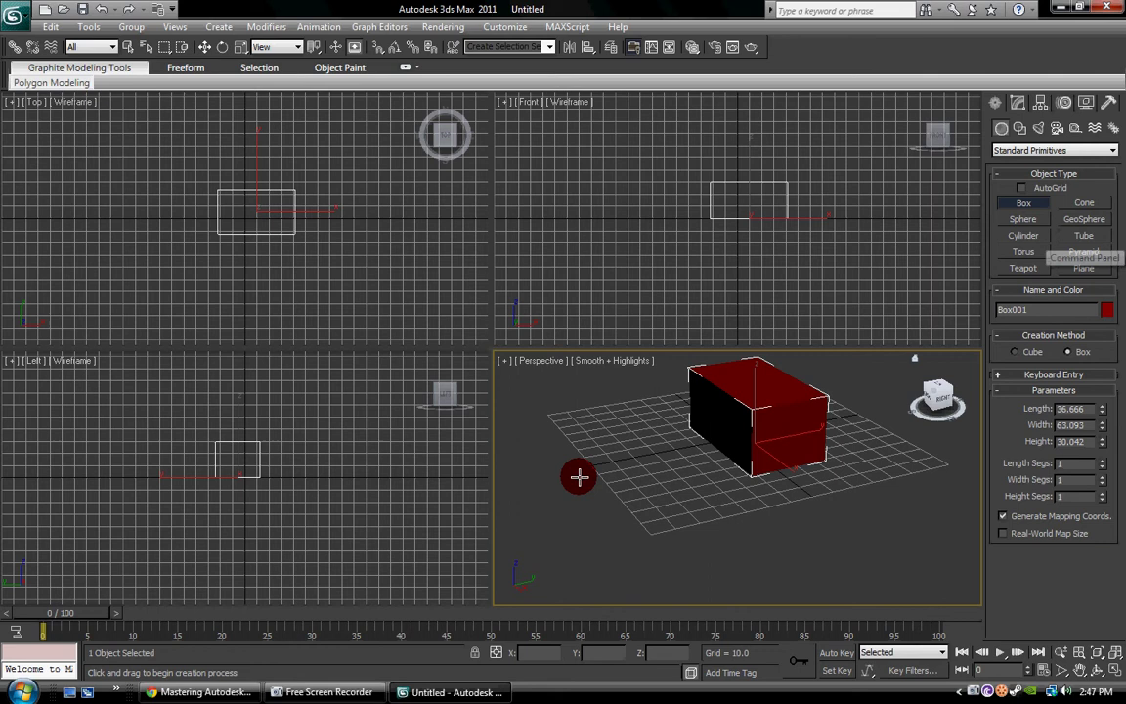
{"action": "left_click", "coordinate": [1007, 375]}
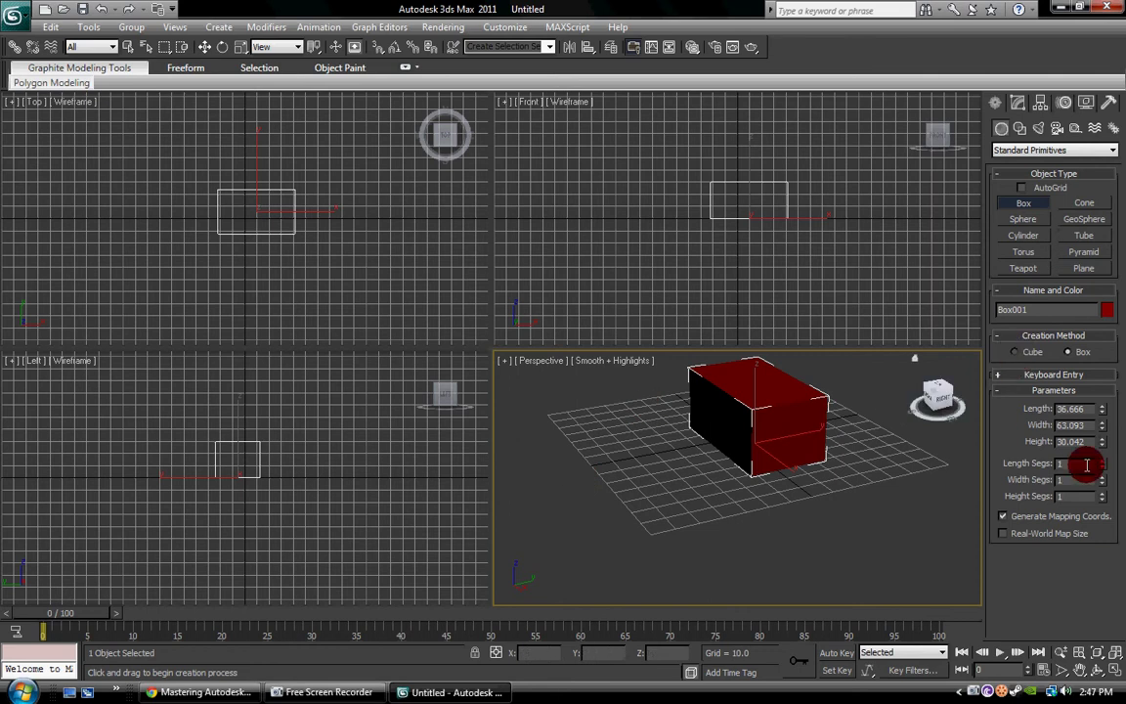
{"action": "left_click", "coordinate": [1020, 103]}
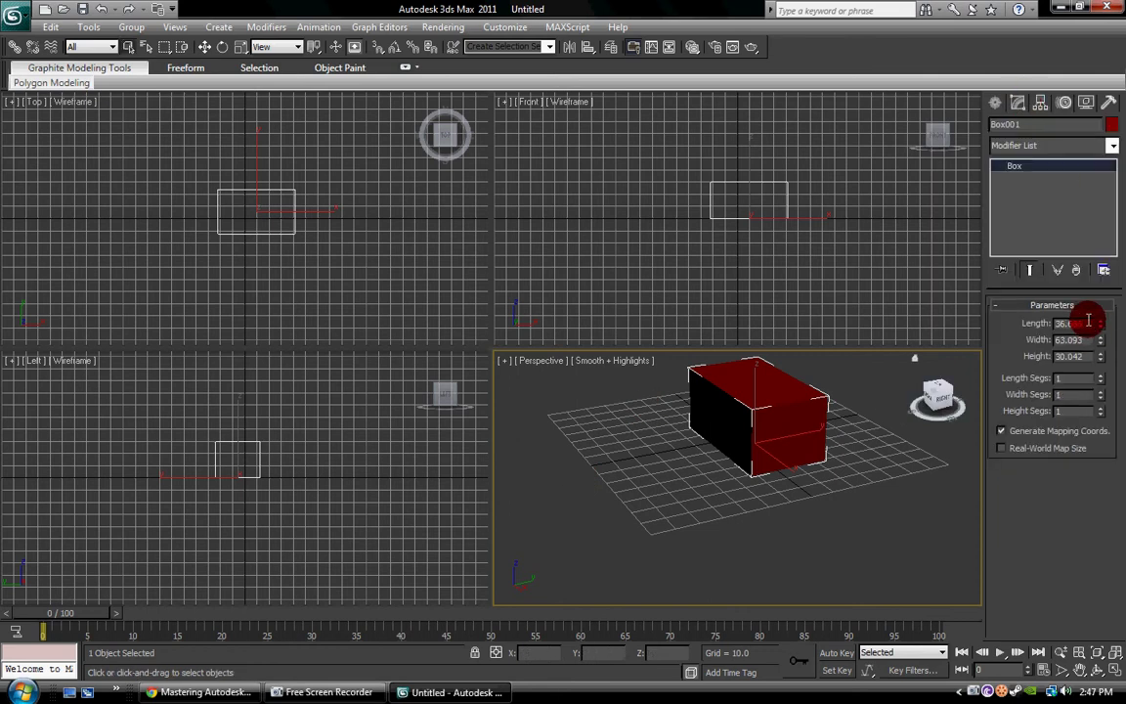
- Set the box Length to 63 and Height to 45
{"action": "left_click_drag", "start_coordinate": [1088, 321], "coordinate": [994, 318]}
{"action": "type", "text": "63"}
{"action": "key", "text": "Return"}
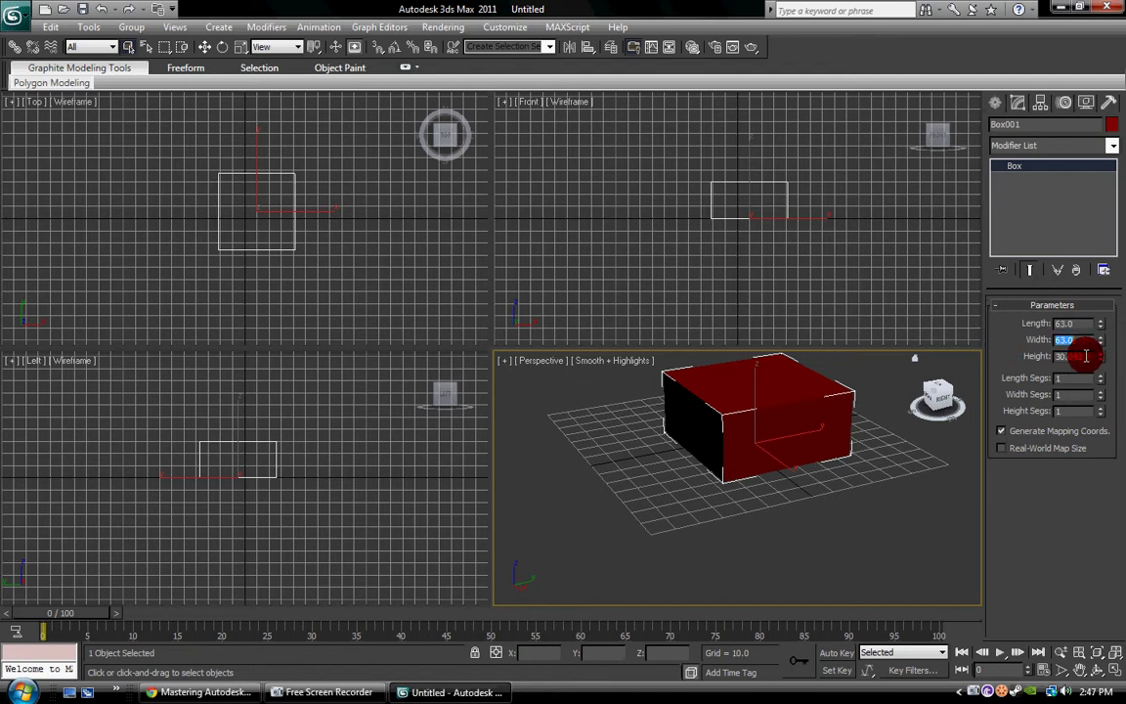
{"action": "left_click_drag", "start_coordinate": [1085, 356], "coordinate": [1052, 361]}
{"action": "type", "text": "45"}
{"action": "key", "text": "Return"}
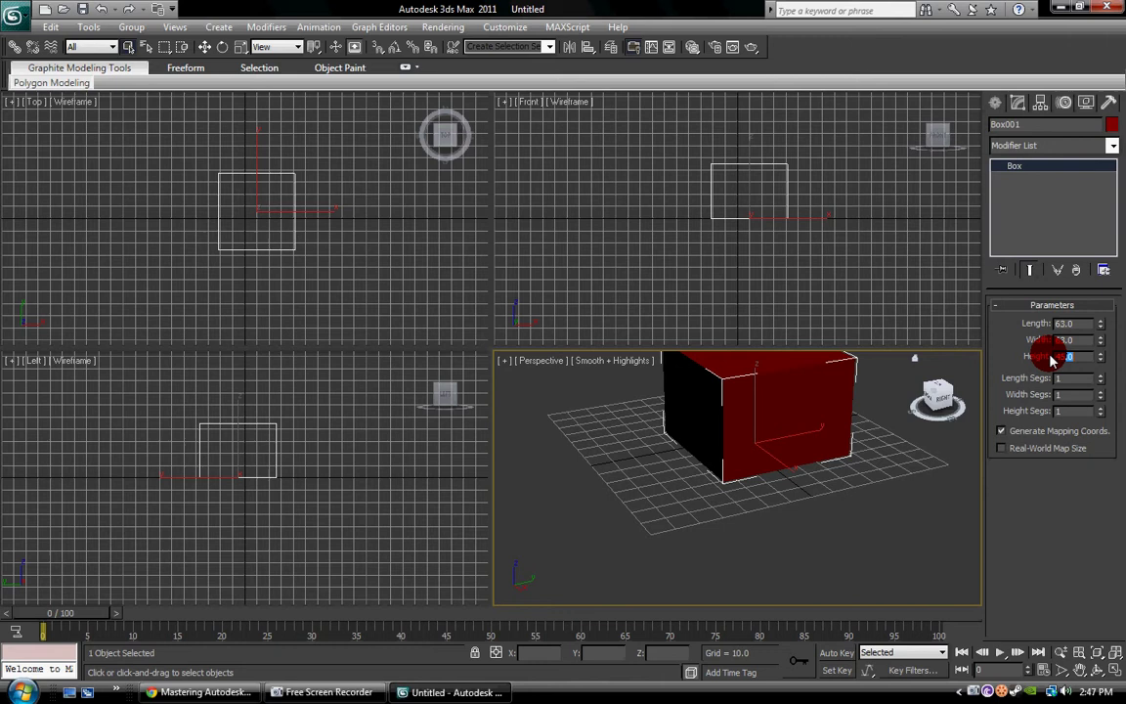
{"action": "middle_click_drag", "start_coordinate": [842, 391], "coordinate": [771, 430]}
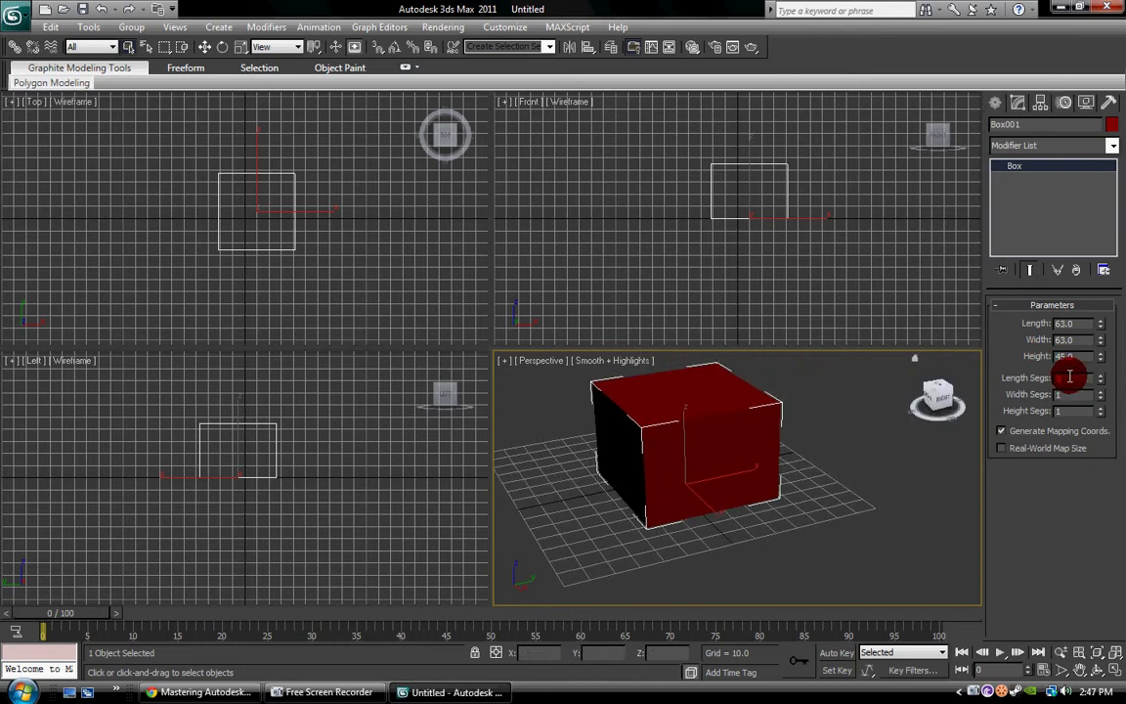
- Set Length, Width and Height Segs to 20 each
{"action": "left_click_drag", "start_coordinate": [1036, 377], "coordinate": [1072, 378]}
{"action": "type", "text": "20"}
{"action": "key", "text": "Return"}
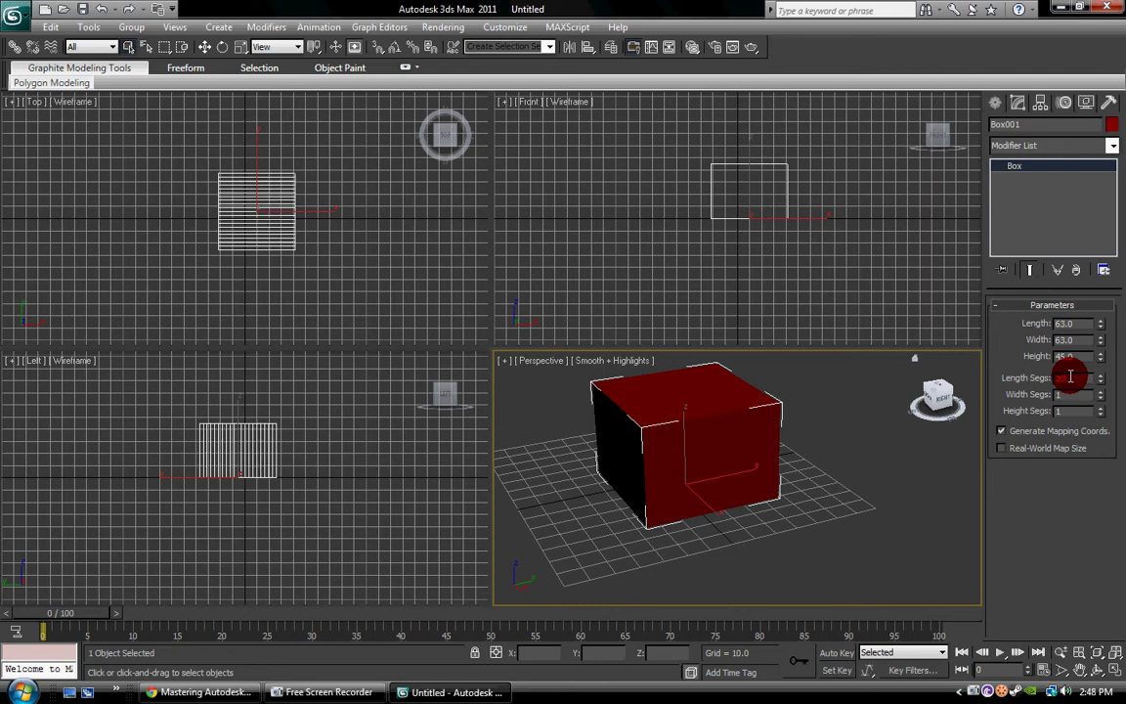
{"action": "type", "text": "20"}
{"action": "key", "text": "Return"}
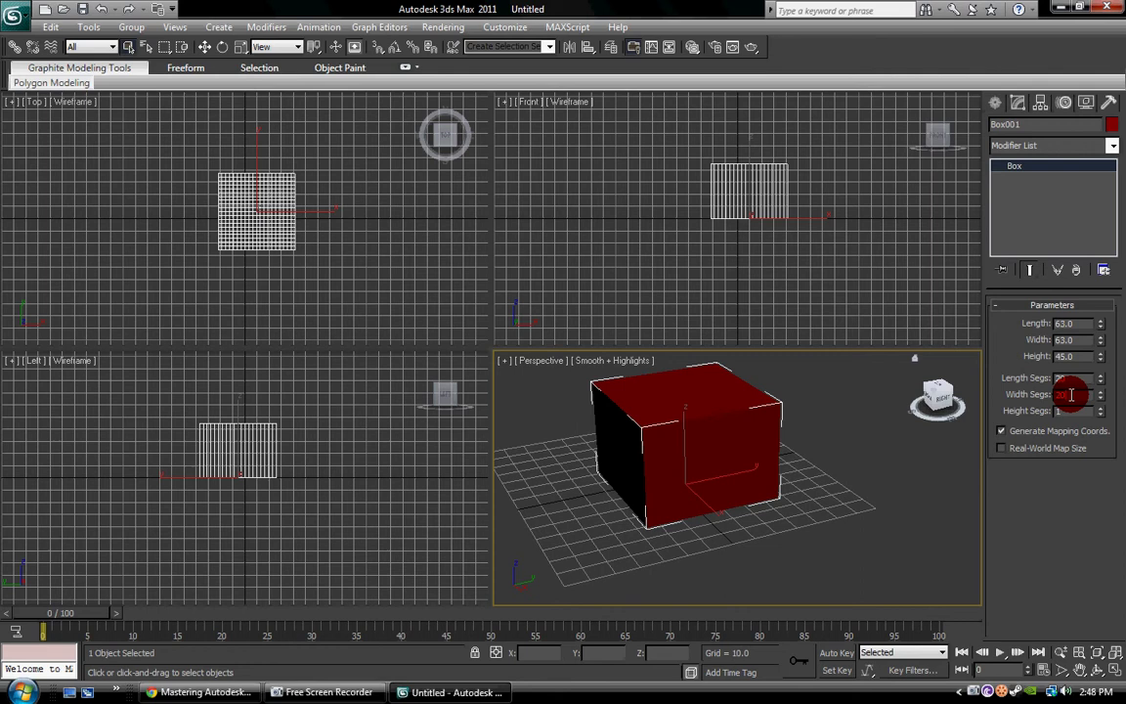
{"action": "type", "text": "20"}
{"action": "key", "text": "Return"}
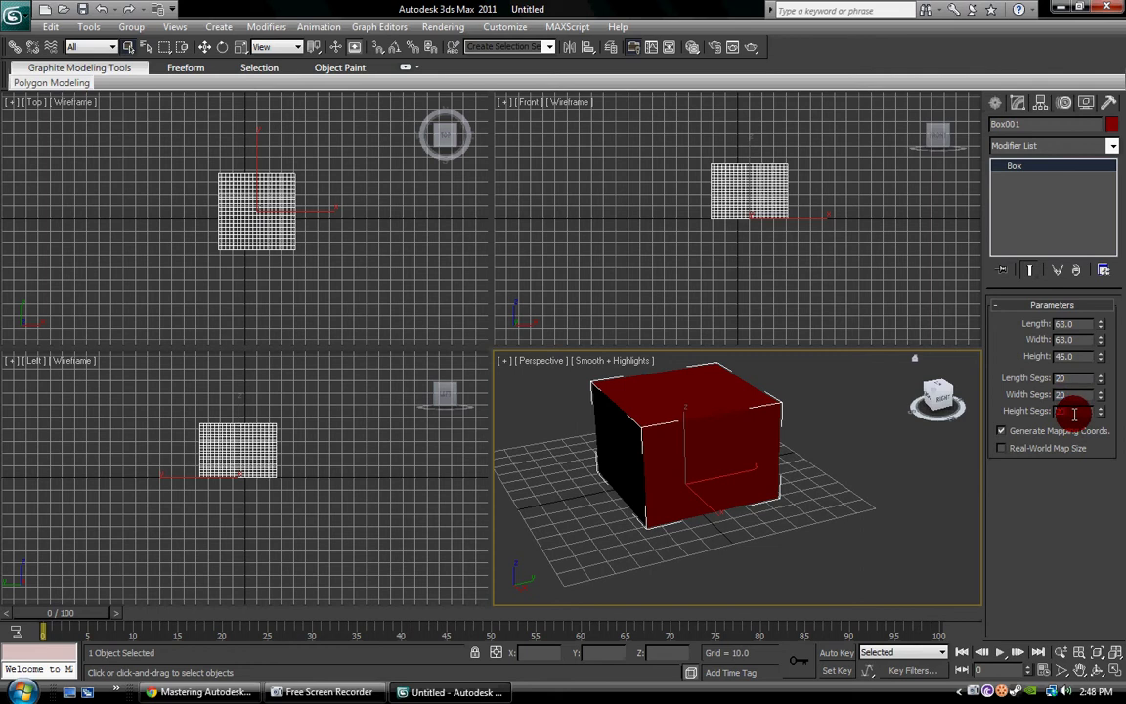
- Convert the box to an Editable Mesh and switch to Face, then Polygon, sub-object selection
{"action": "right_click", "coordinate": [856, 455]}
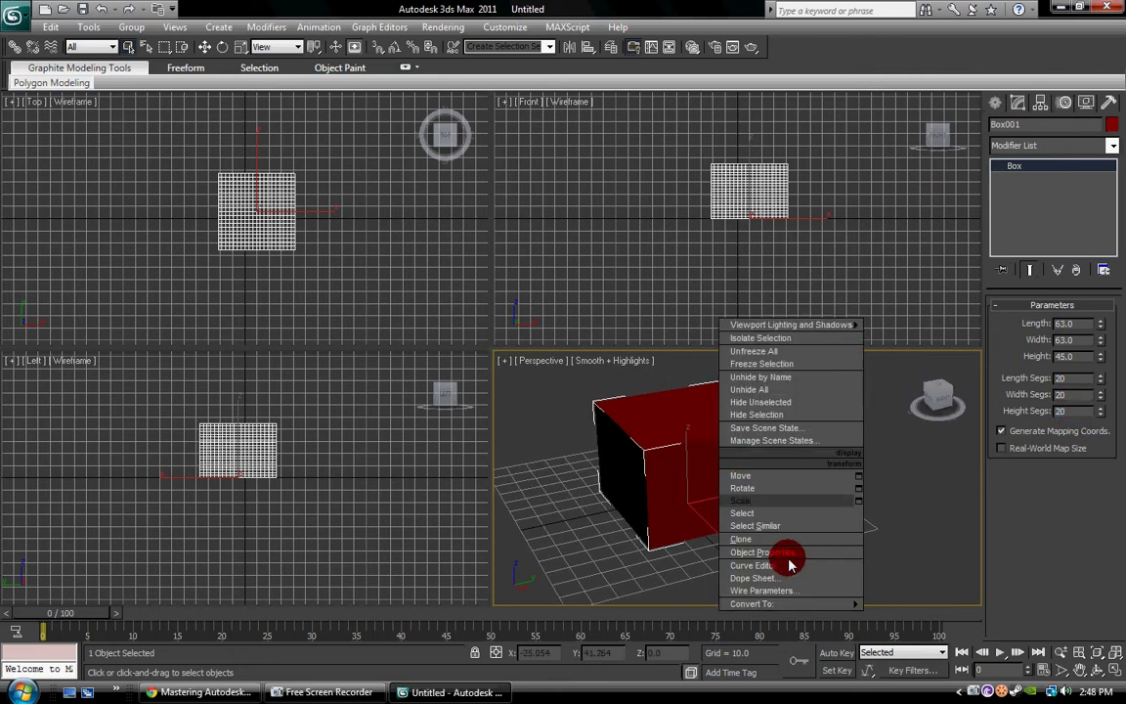
{"action": "mouse_move", "coordinate": [797, 604]}
{"action": "left_click", "coordinate": [919, 604]}
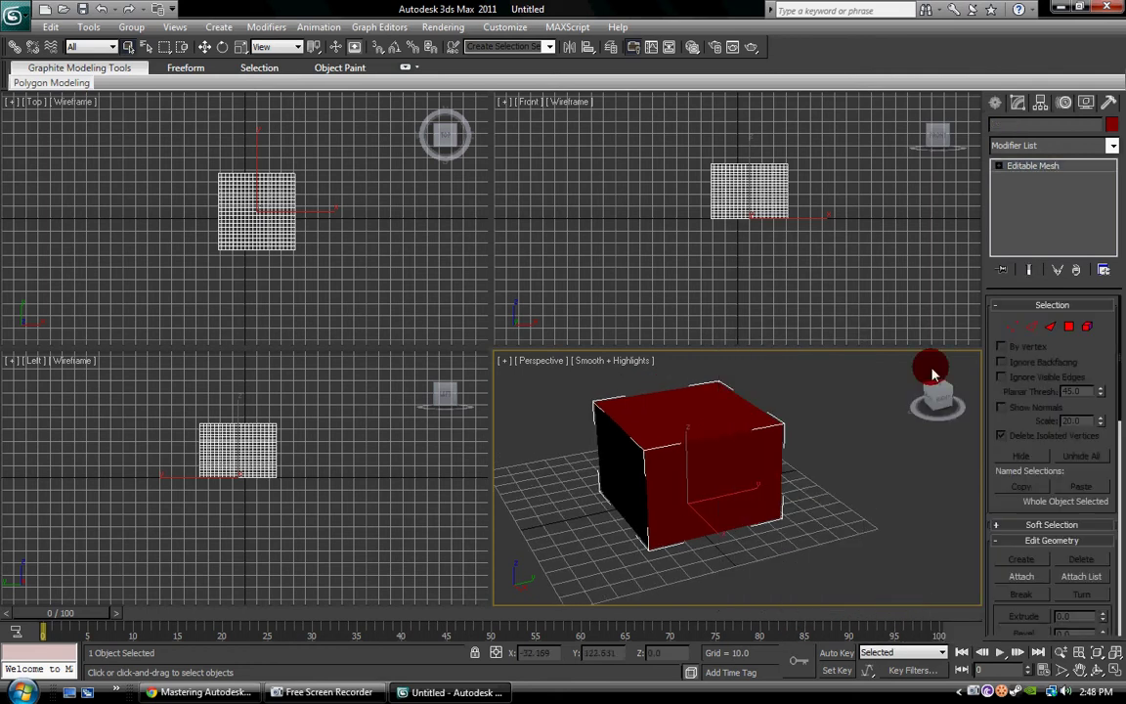
{"action": "left_click", "coordinate": [1050, 328]}
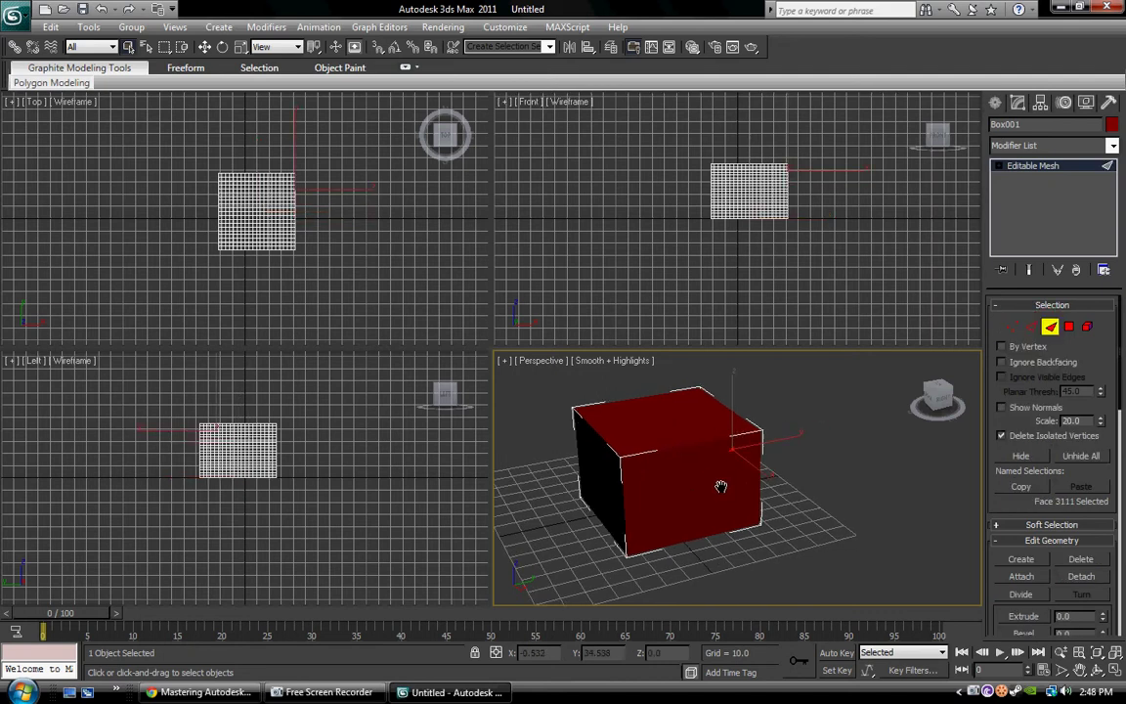
{"action": "scroll", "coordinate": [702, 455], "scroll_direction": "up", "scroll_amount": 5}
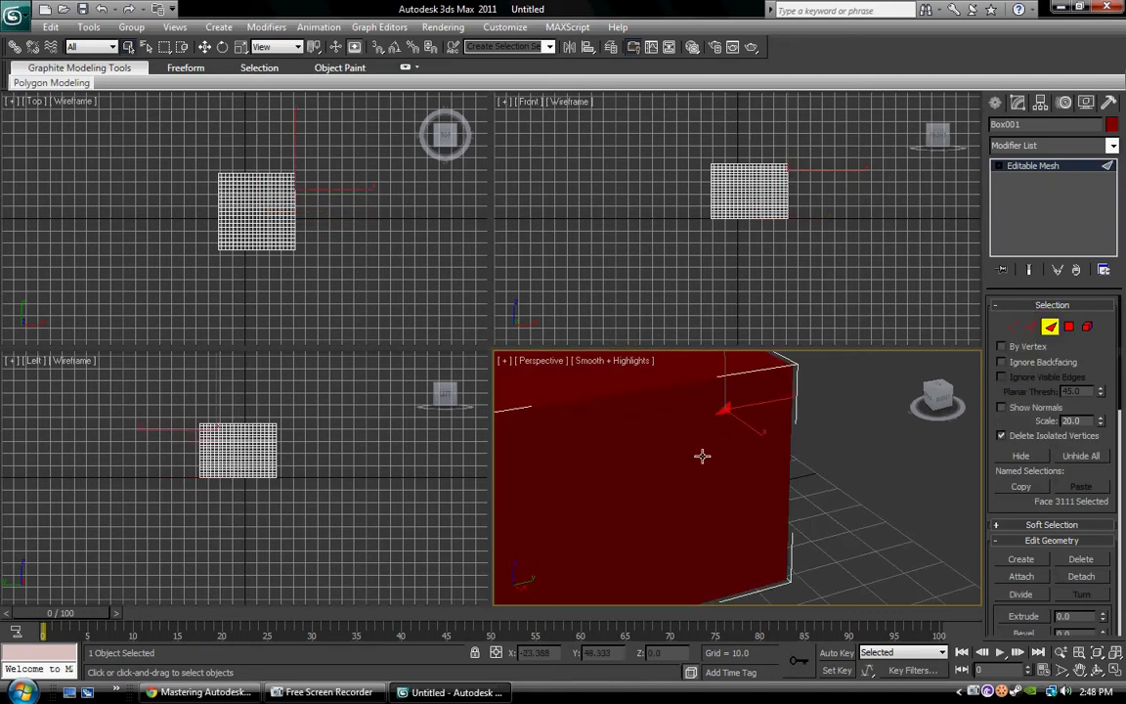
{"action": "left_click", "coordinate": [1068, 328]}
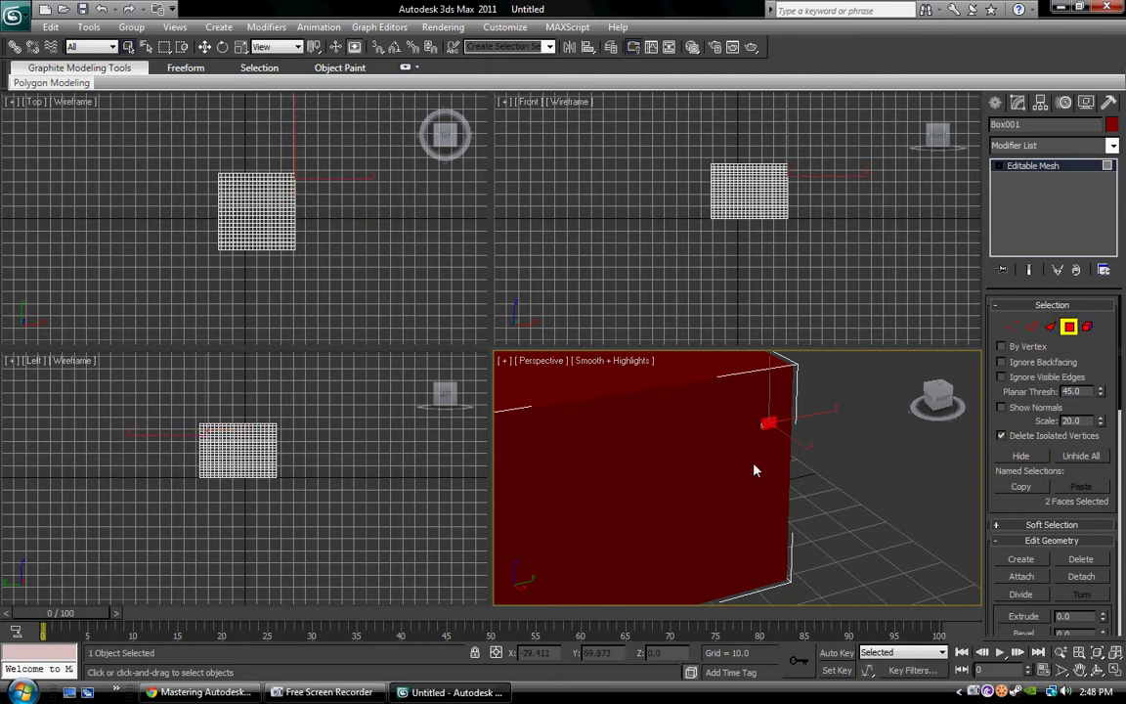
- Select various single polygons and patches of faces on the box's front
{"action": "left_click_drag", "start_coordinate": [661, 448], "coordinate": [776, 467]}
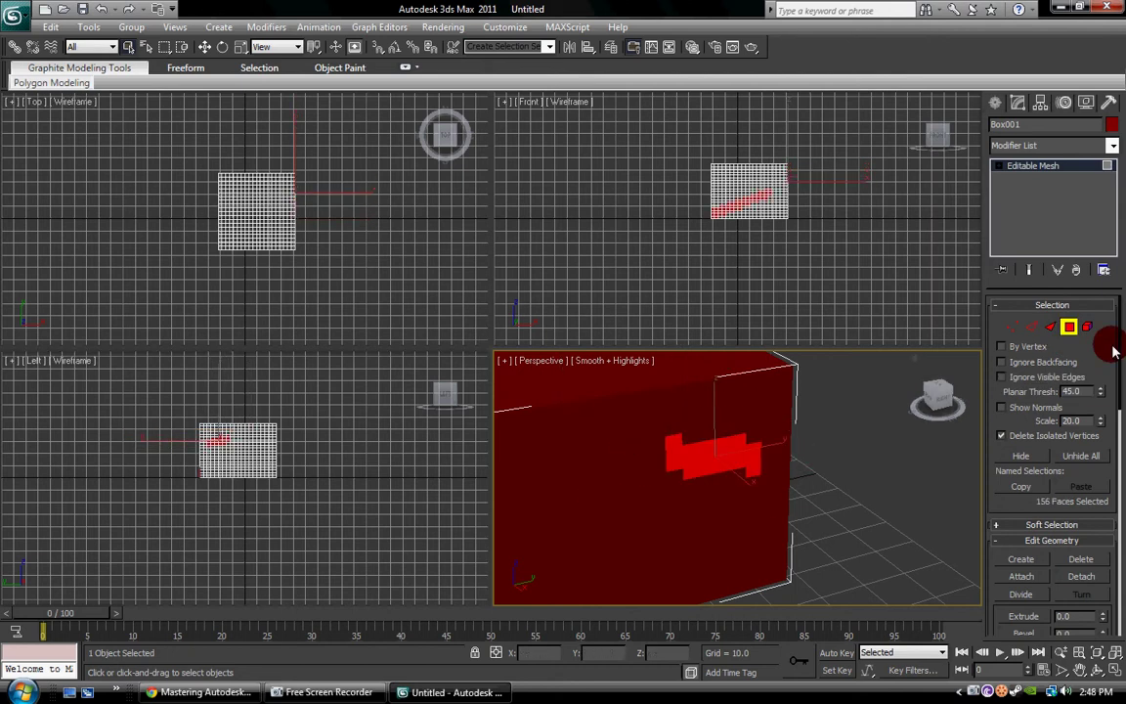
{"action": "scroll", "coordinate": [758, 424], "scroll_direction": "down", "scroll_amount": 5}
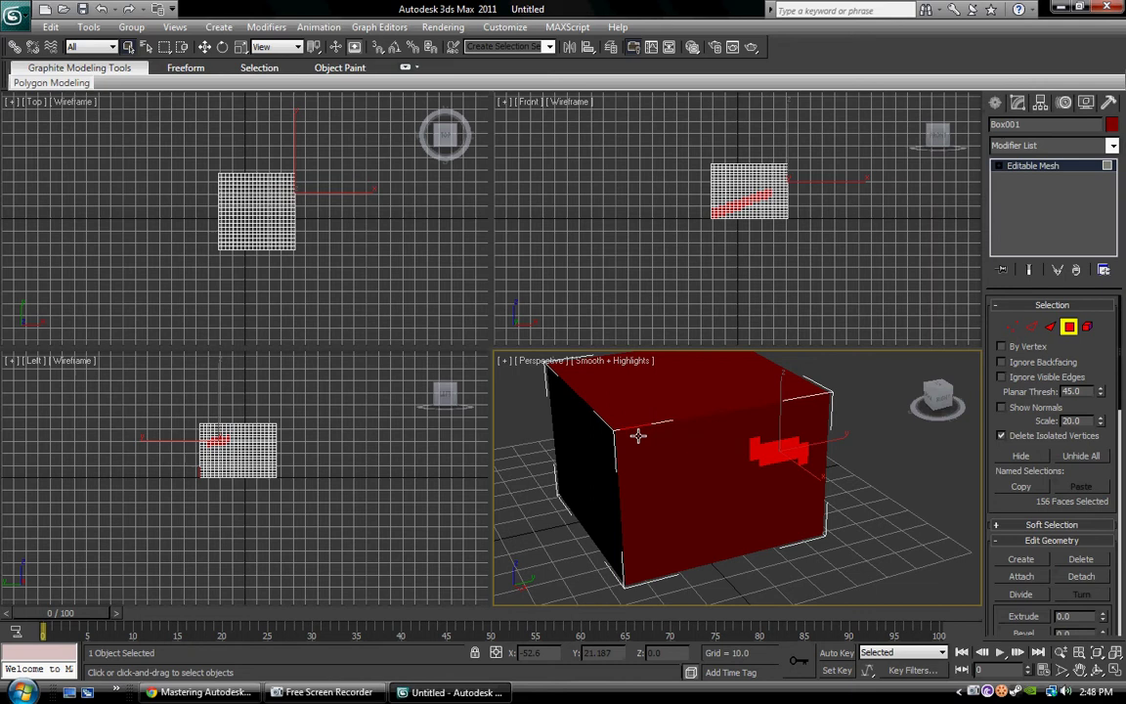
{"action": "left_click", "coordinate": [634, 439]}
{"action": "left_click_drag", "start_coordinate": [822, 536], "coordinate": [794, 523]}
{"action": "middle_click_drag", "start_coordinate": [794, 523], "coordinate": [639, 422], "text": "alt"}
{"action": "left_click", "coordinate": [639, 423]}
{"action": "left_click_drag", "start_coordinate": [715, 421], "coordinate": [606, 467]}
{"action": "left_click", "coordinate": [606, 467]}
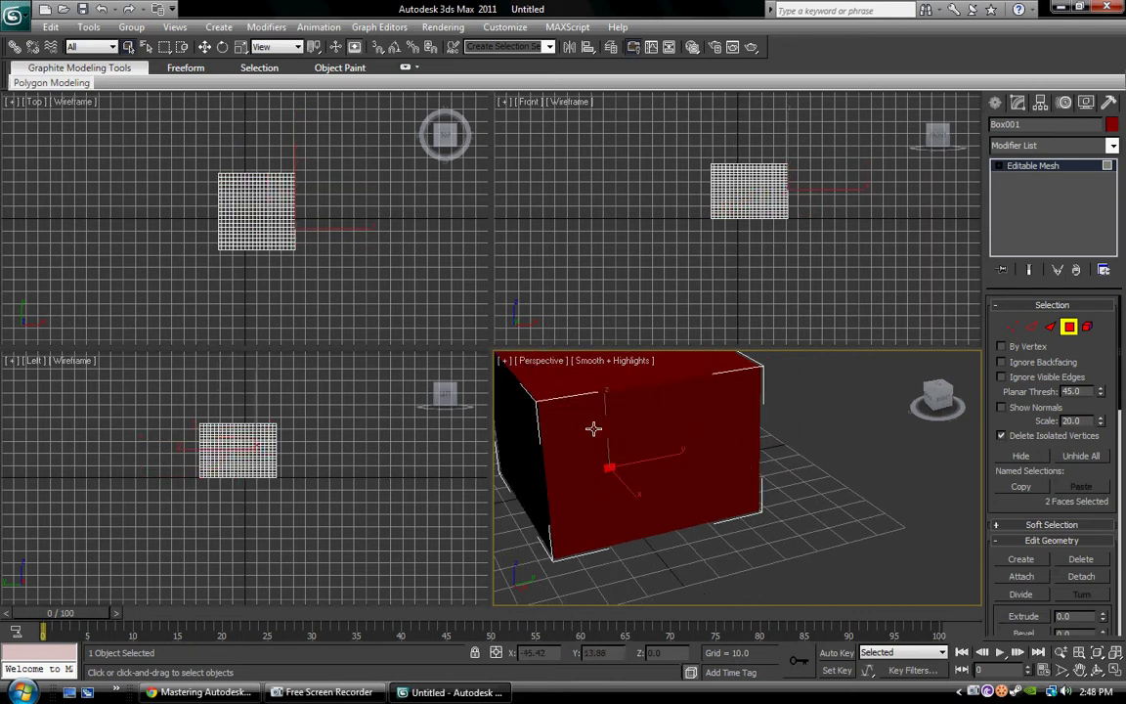
- Delete the box and orbit the Perspective view to a new angle
{"action": "left_click", "coordinate": [696, 445]}
{"action": "key", "text": "Delete"}
{"action": "middle_click_drag", "start_coordinate": [696, 445], "coordinate": [736, 485], "text": "alt"}
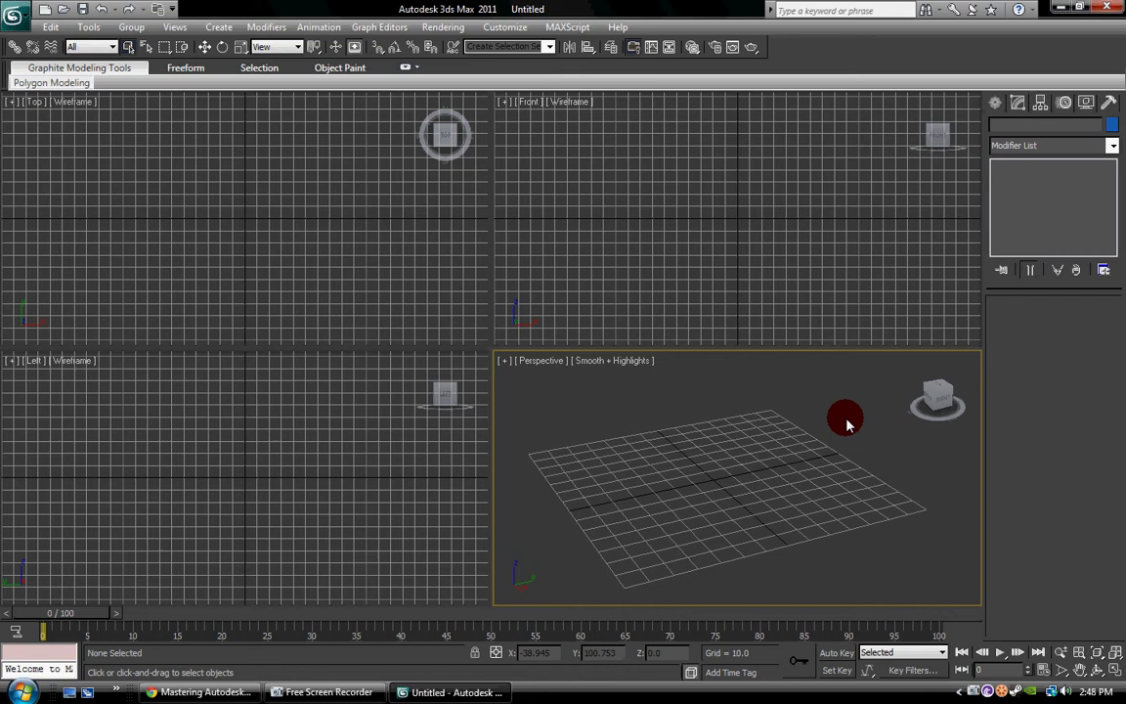
- Create a new 35.448 × 83.327 × 62.492 box in the Perspective view
{"action": "left_click", "coordinate": [995, 103]}
{"action": "left_click", "coordinate": [1022, 202]}
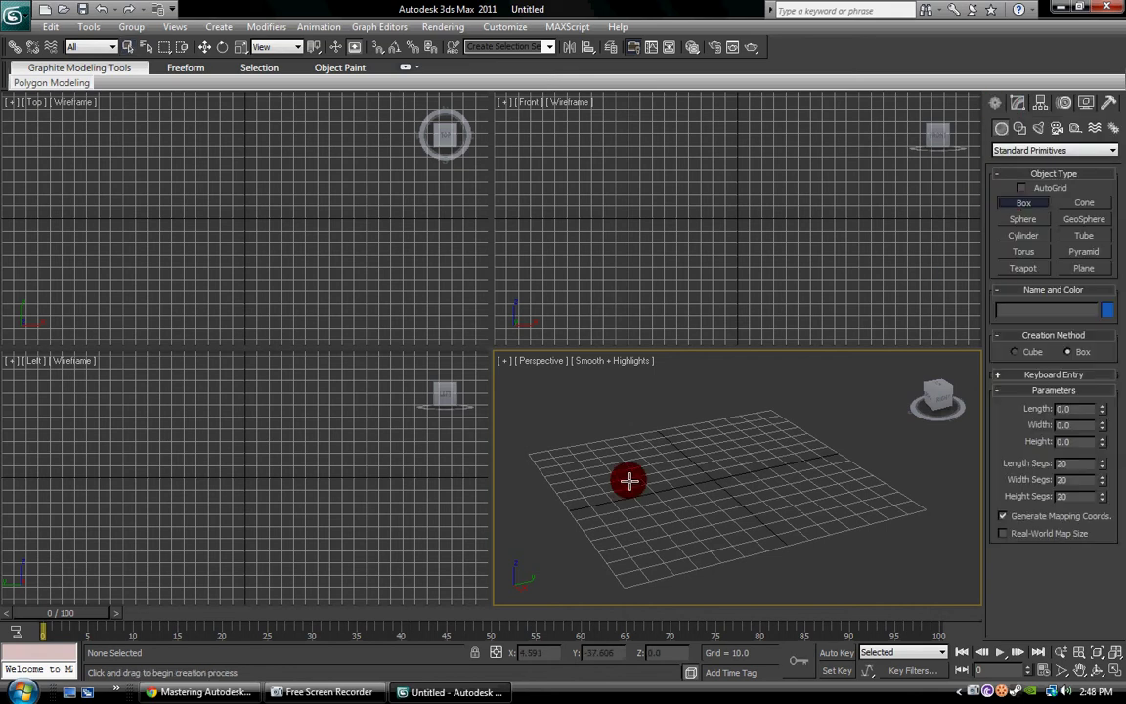
{"action": "left_click_drag", "start_coordinate": [628, 480], "coordinate": [772, 525]}
{"action": "left_click", "coordinate": [782, 389]}
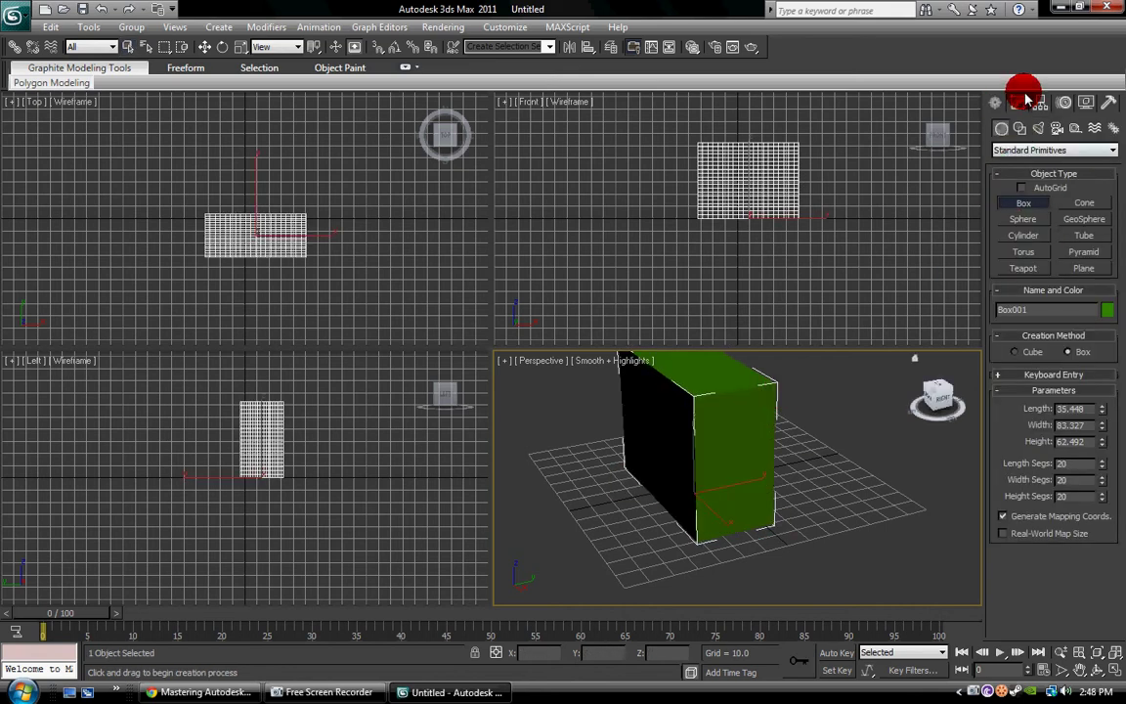
- Apply a Melt modifier to the box from the Modifier List
{"action": "left_click", "coordinate": [1026, 99]}
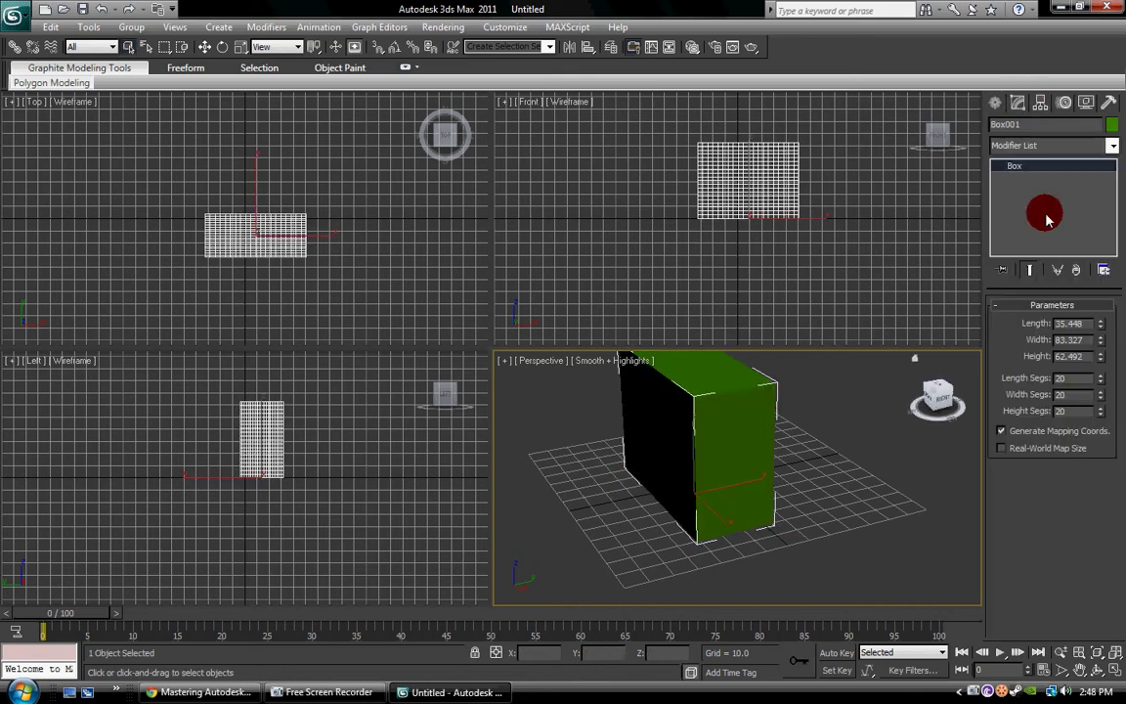
{"action": "left_click", "coordinate": [1112, 145]}
{"action": "left_click_drag", "start_coordinate": [1113, 192], "coordinate": [1116, 372]}
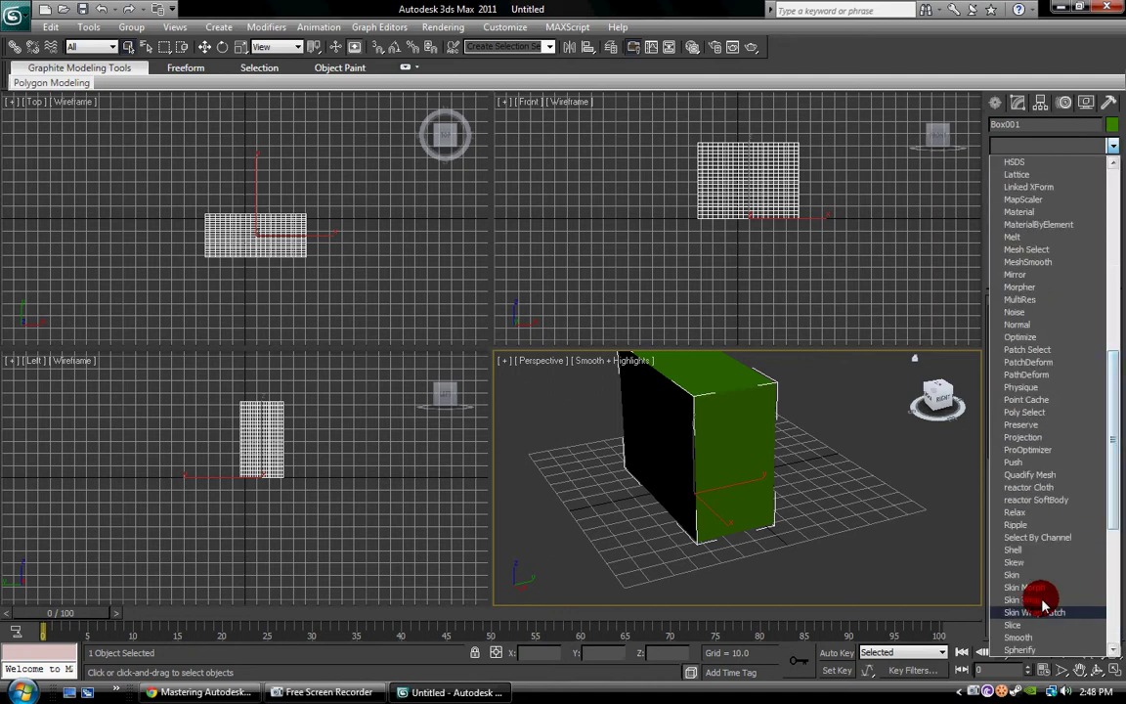
{"action": "scroll", "coordinate": [1039, 573], "scroll_direction": "down", "scroll_amount": 2}
{"action": "scroll", "coordinate": [1042, 583], "scroll_direction": "down", "scroll_amount": 6}
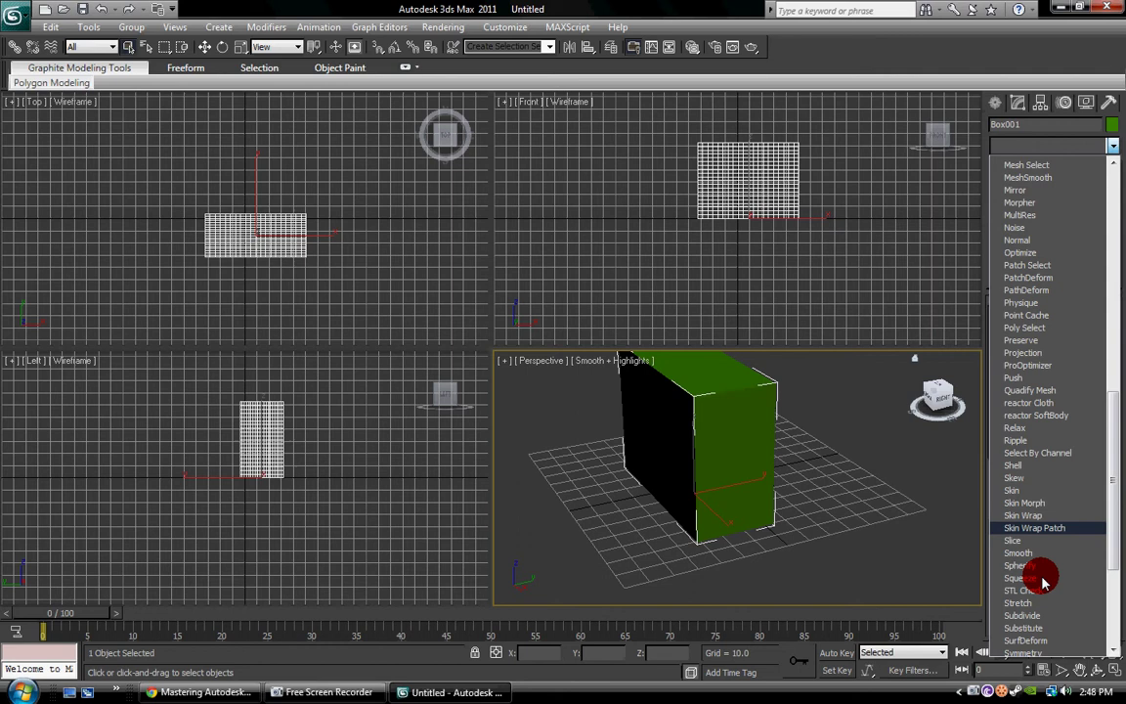
{"action": "scroll", "coordinate": [1036, 528], "scroll_direction": "up", "scroll_amount": 5}
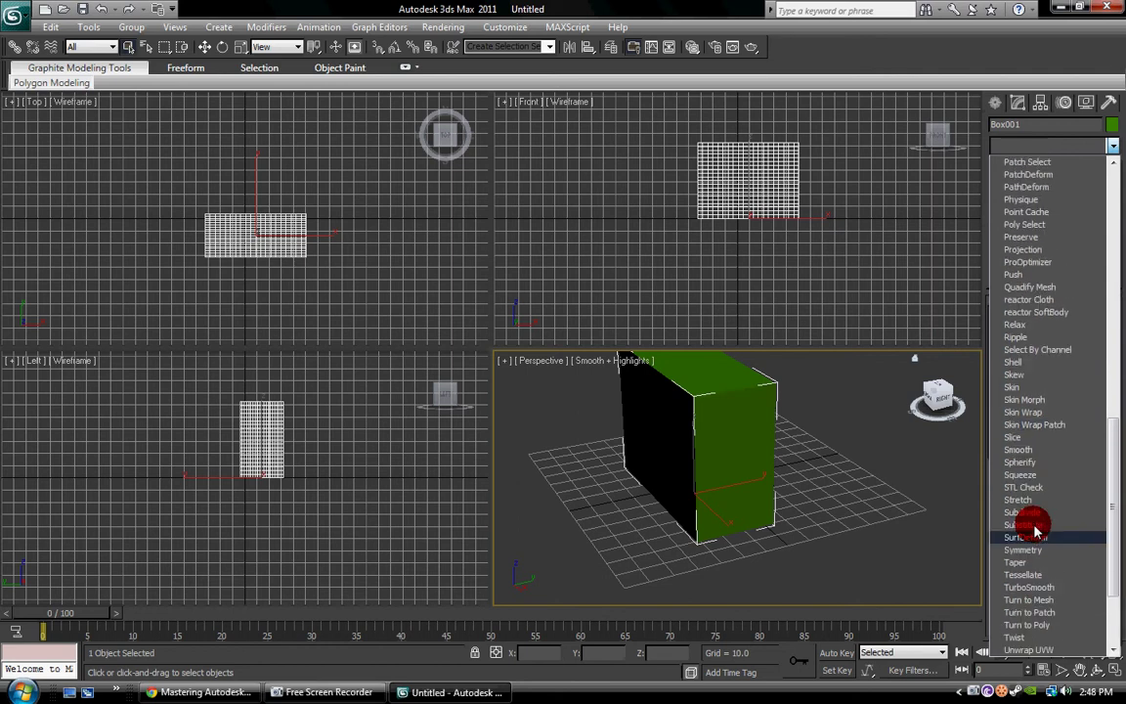
{"action": "scroll", "coordinate": [1034, 264], "scroll_direction": "up", "scroll_amount": 2}
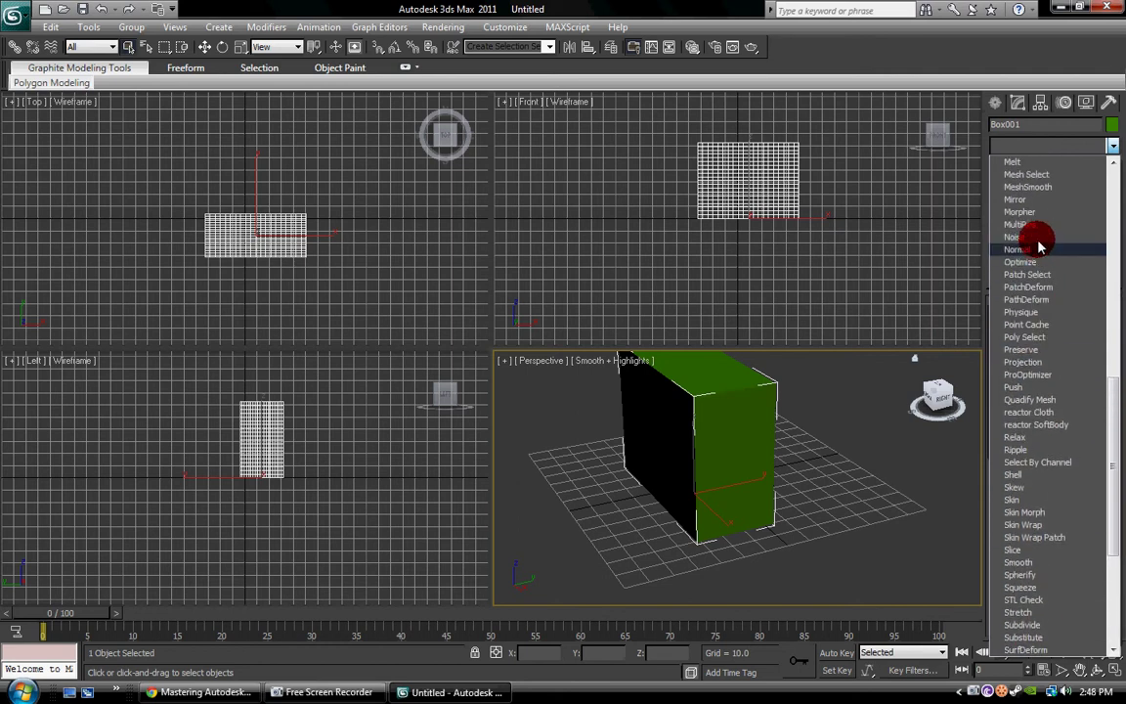
{"action": "left_click", "coordinate": [1028, 159]}
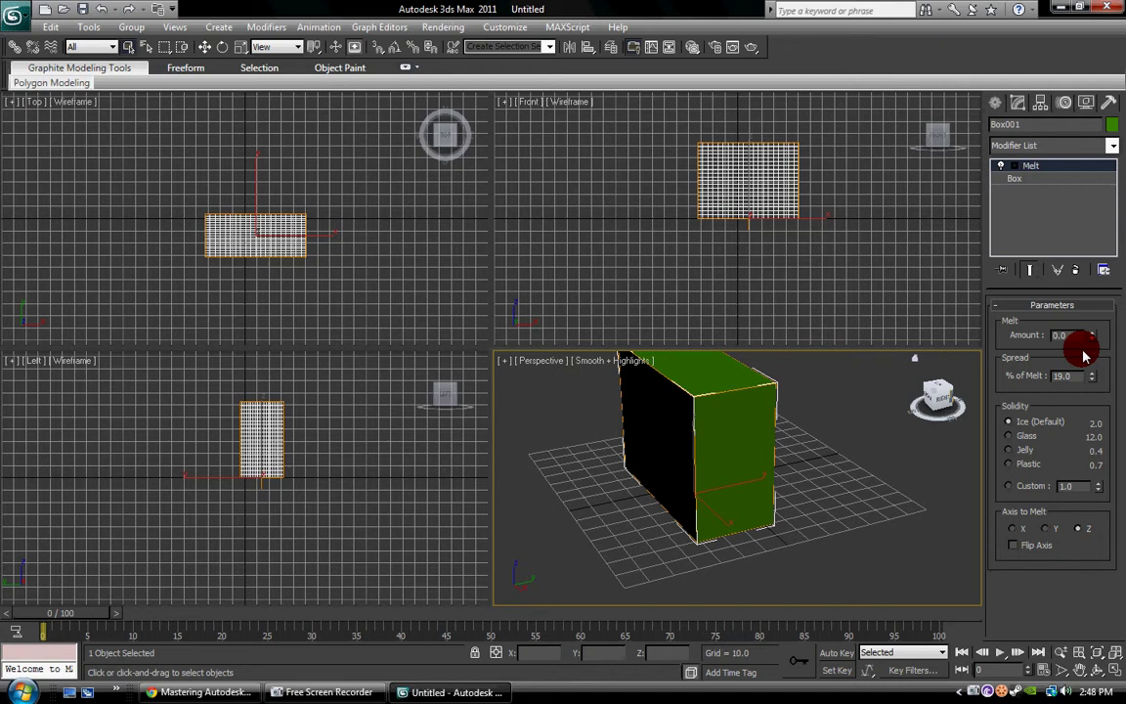
{"action": "left_click_drag", "start_coordinate": [1091, 336], "coordinate": [1118, 410]}
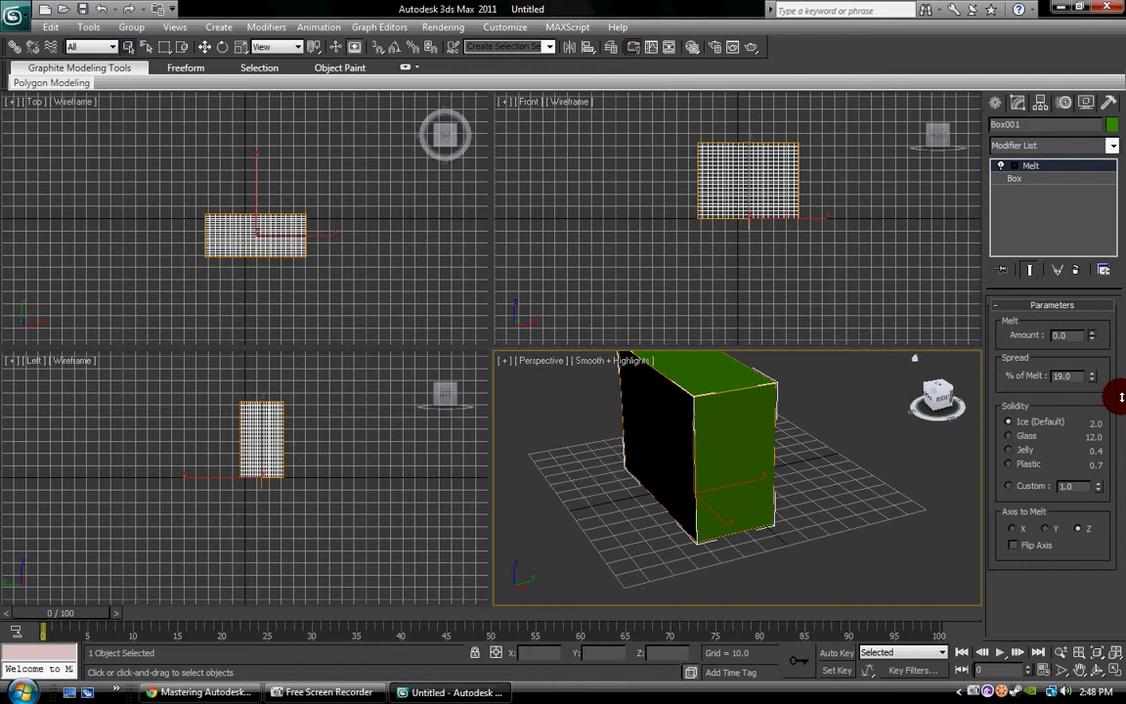
{"action": "scroll", "coordinate": [821, 466], "scroll_direction": "down", "scroll_amount": 3}
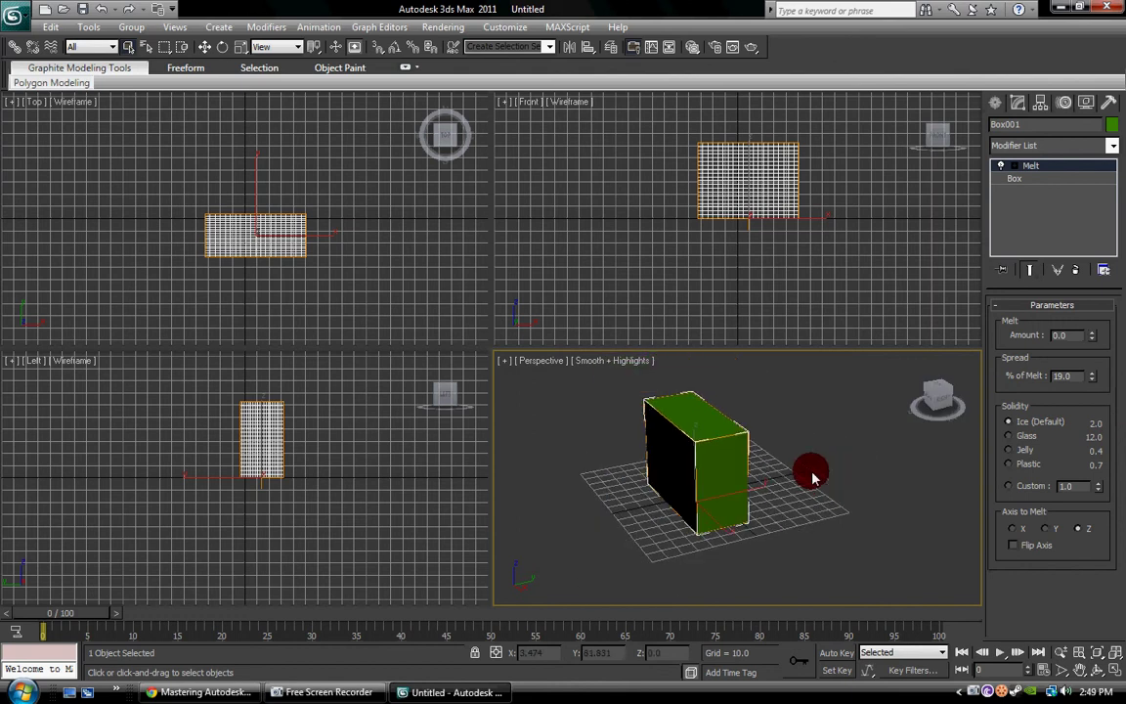
{"action": "scroll", "coordinate": [770, 454], "scroll_direction": "up", "scroll_amount": 3}
{"action": "middle_click_drag", "start_coordinate": [769, 454], "coordinate": [755, 459]}
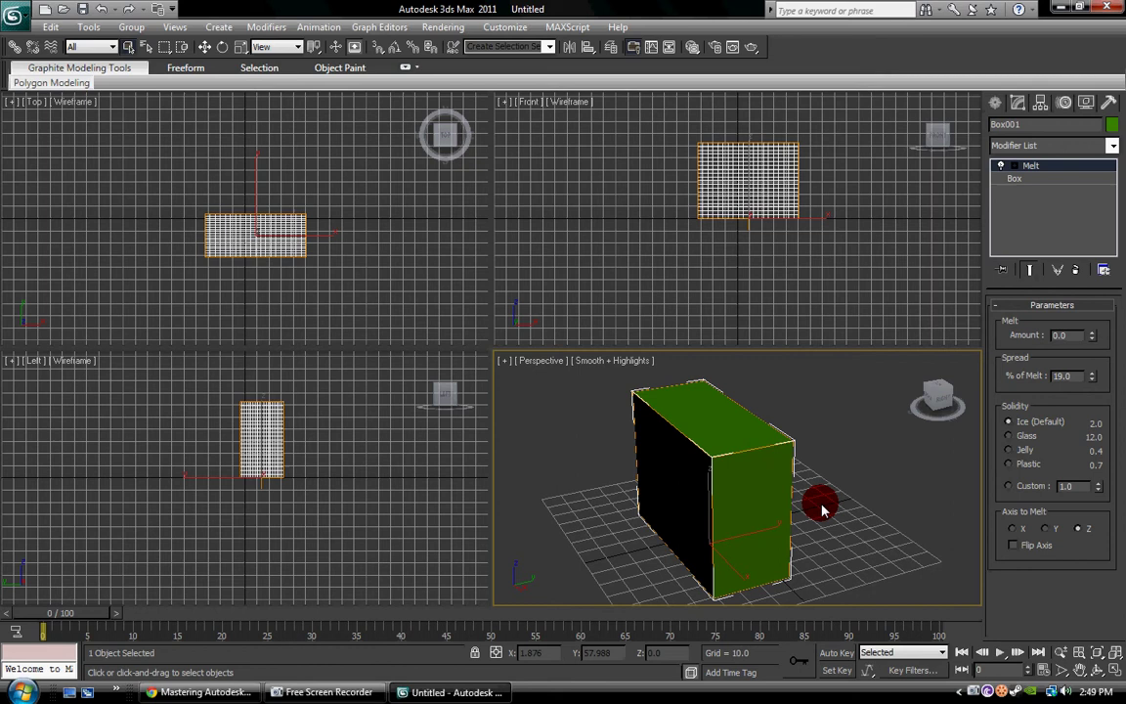
{"action": "left_click_drag", "start_coordinate": [1092, 338], "coordinate": [1104, 392]}
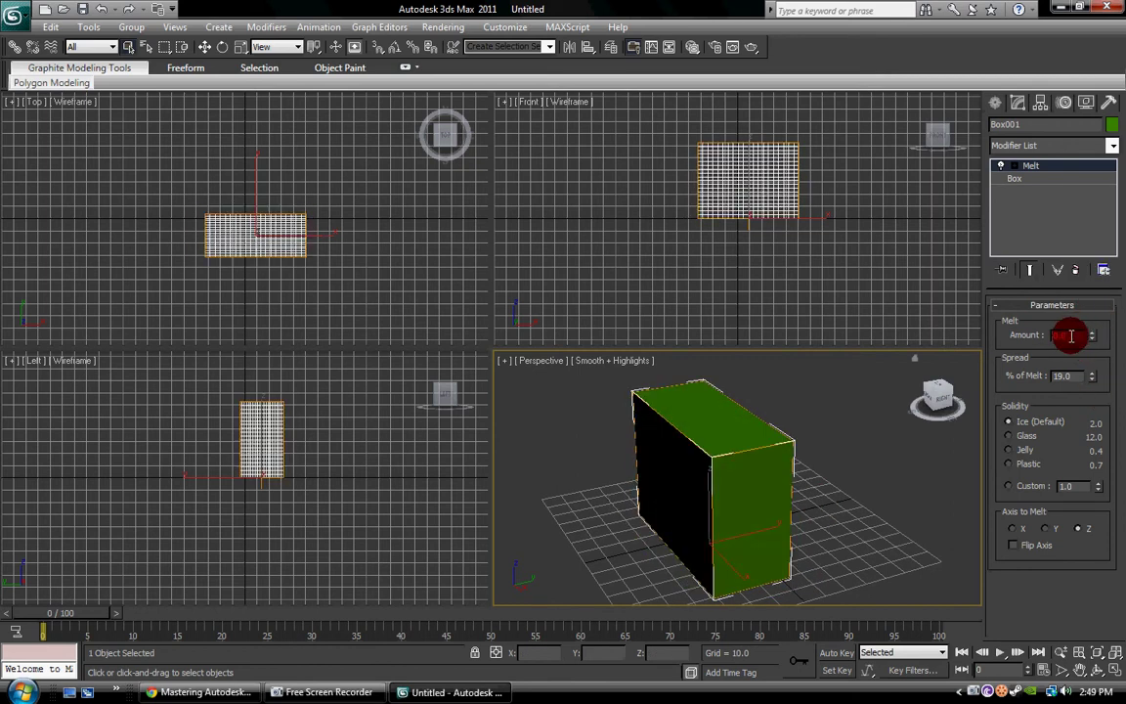
{"action": "type", "text": "1"}
{"action": "key", "text": "Return"}
{"action": "type", "text": "10"}
{"action": "key", "text": "Return"}
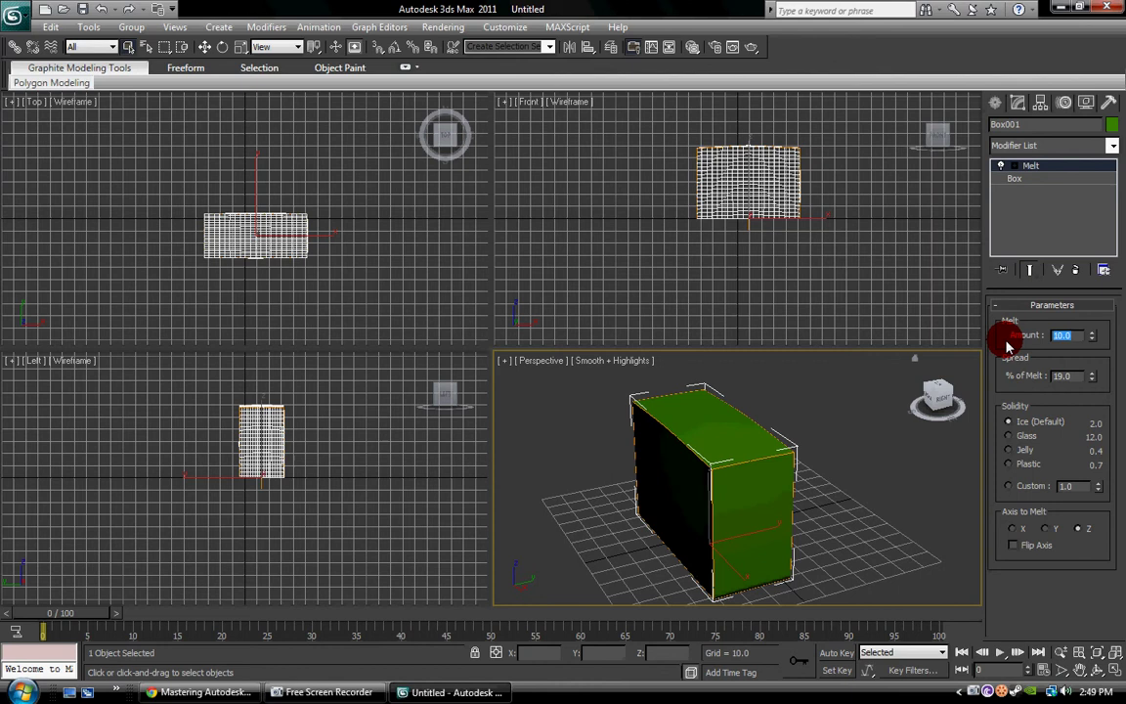
{"action": "left_click", "coordinate": [1063, 336]}
{"action": "type", "text": "20"}
{"action": "key", "text": "Return"}
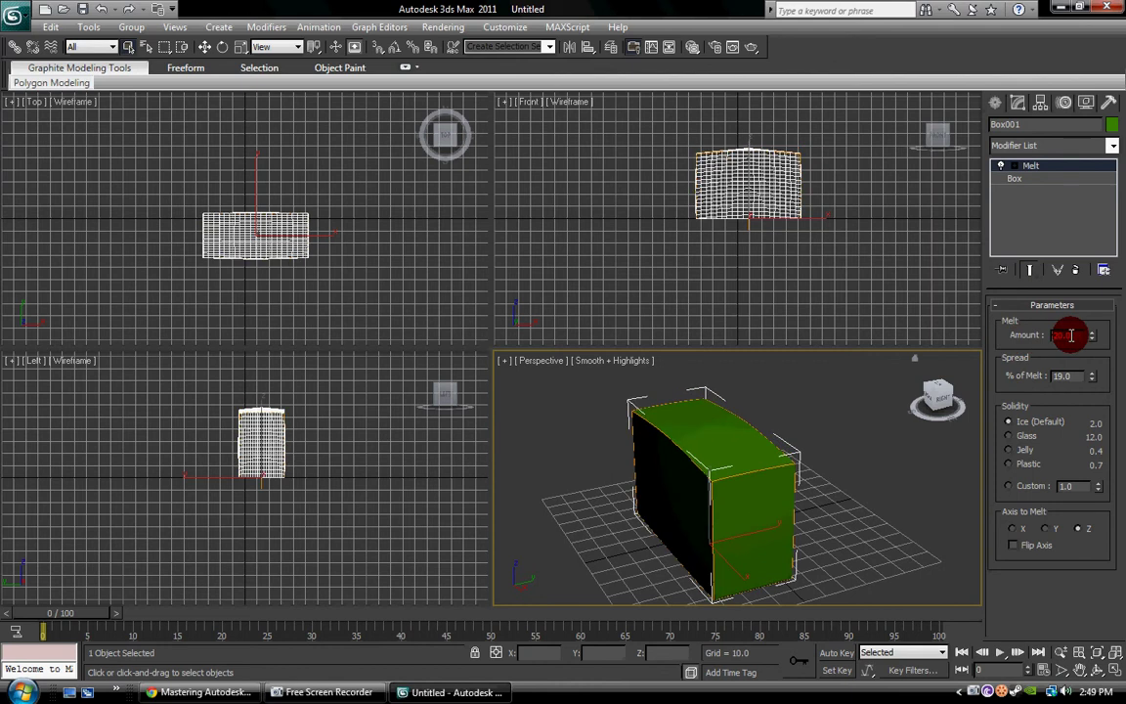
{"action": "type", "text": "0"}
{"action": "key", "text": "Return"}
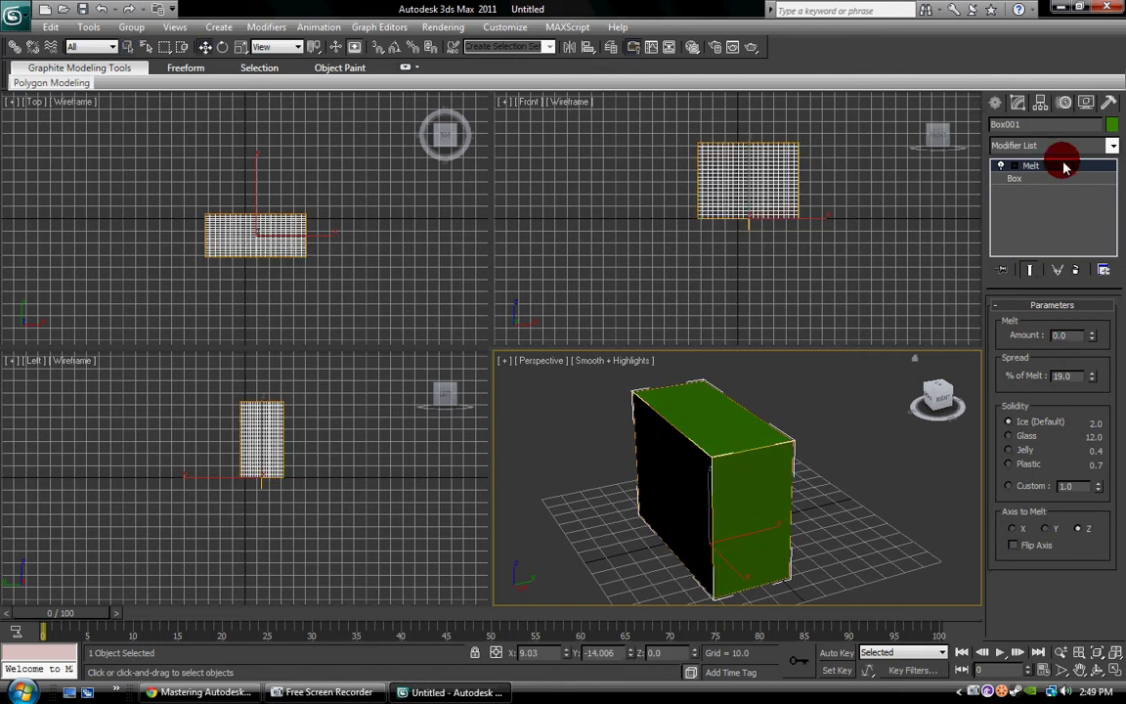
- Remove the Melt modifier from the stack and browse the Modifier List
{"action": "left_click", "coordinate": [1075, 270]}
{"action": "left_click", "coordinate": [1112, 147]}
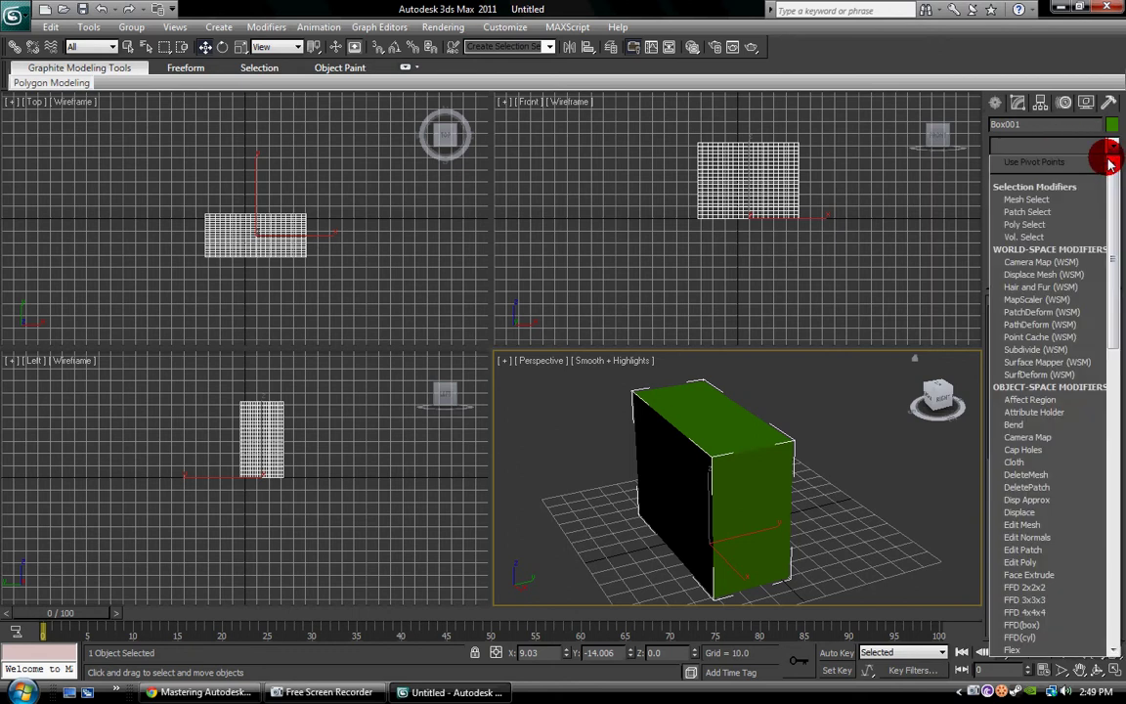
{"action": "left_click_drag", "start_coordinate": [1107, 219], "coordinate": [1117, 285]}
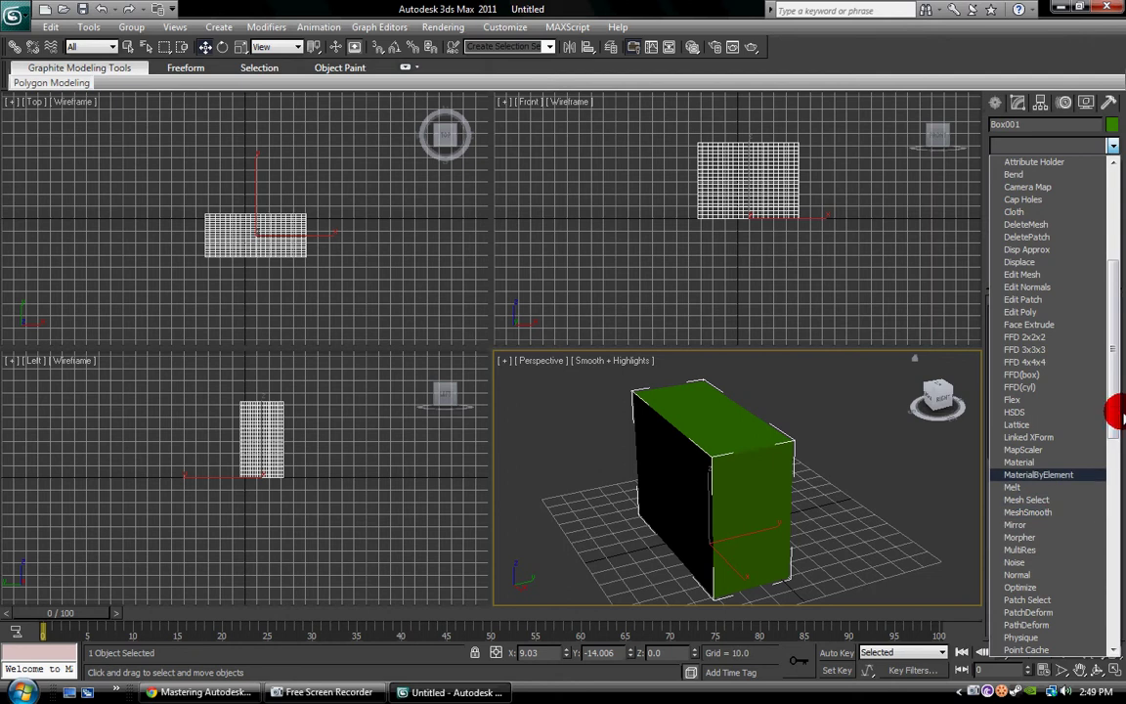
{"action": "left_click_drag", "start_coordinate": [1118, 418], "coordinate": [1118, 427]}
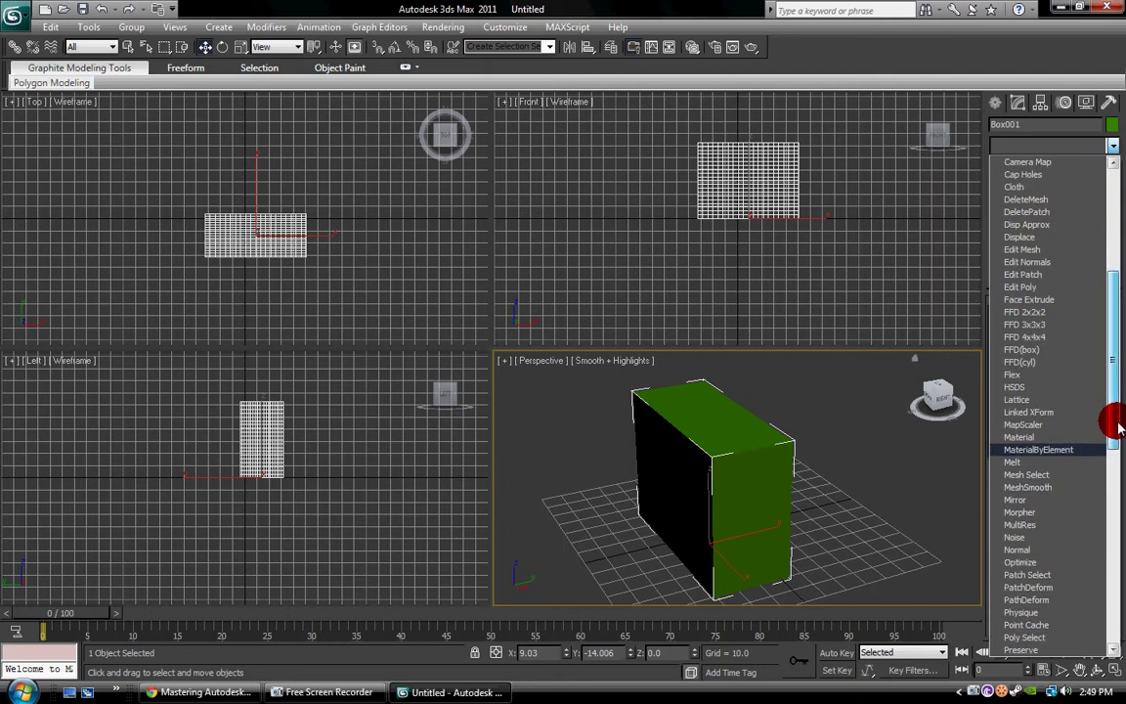
- Close the Modifier List and turn on Affect Pivot Only in the Hierarchy panel
{"action": "left_click", "coordinate": [1111, 154]}
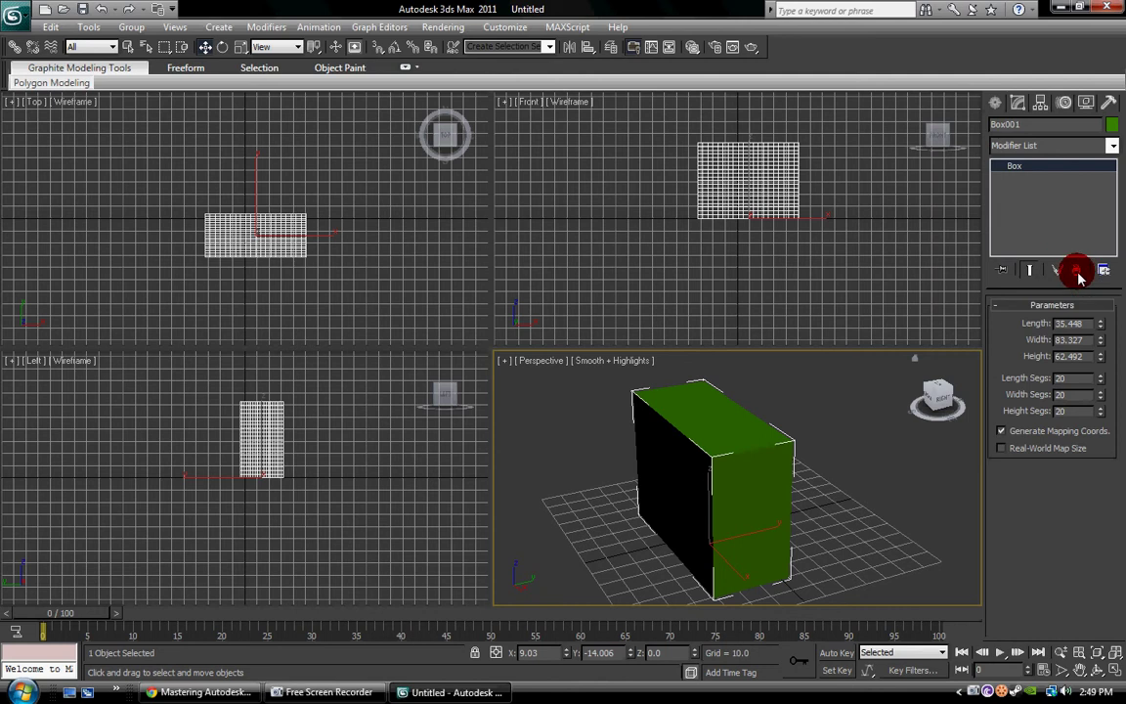
{"action": "left_click", "coordinate": [996, 102]}
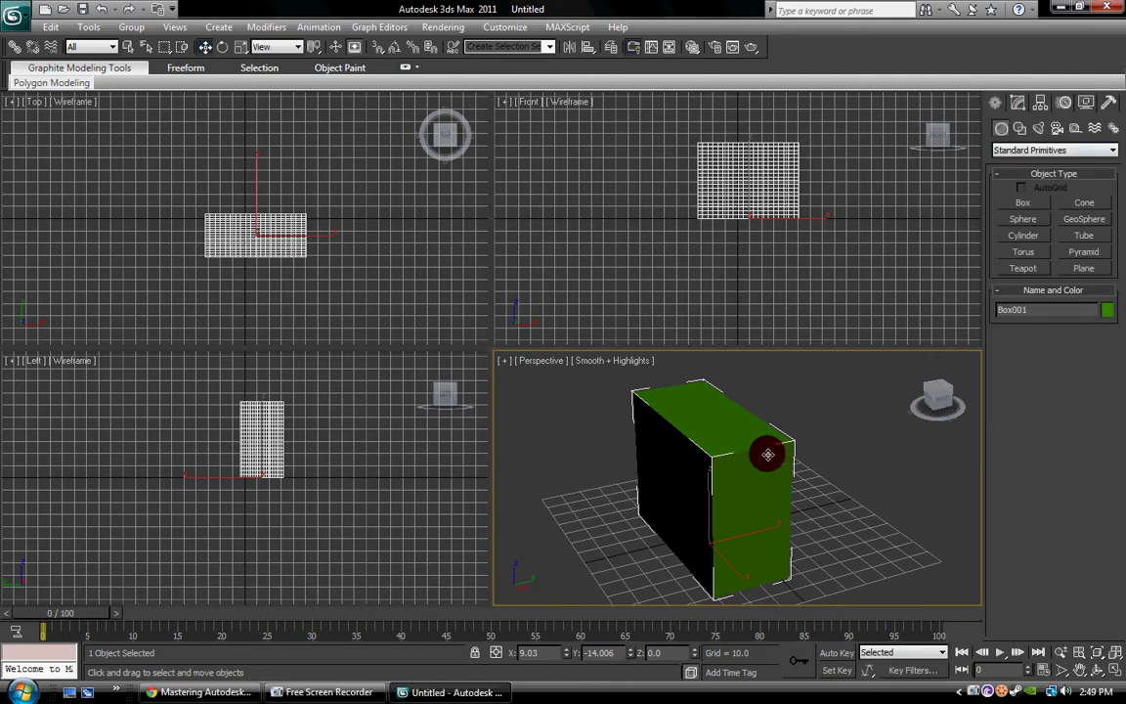
{"action": "left_click", "coordinate": [1037, 103]}
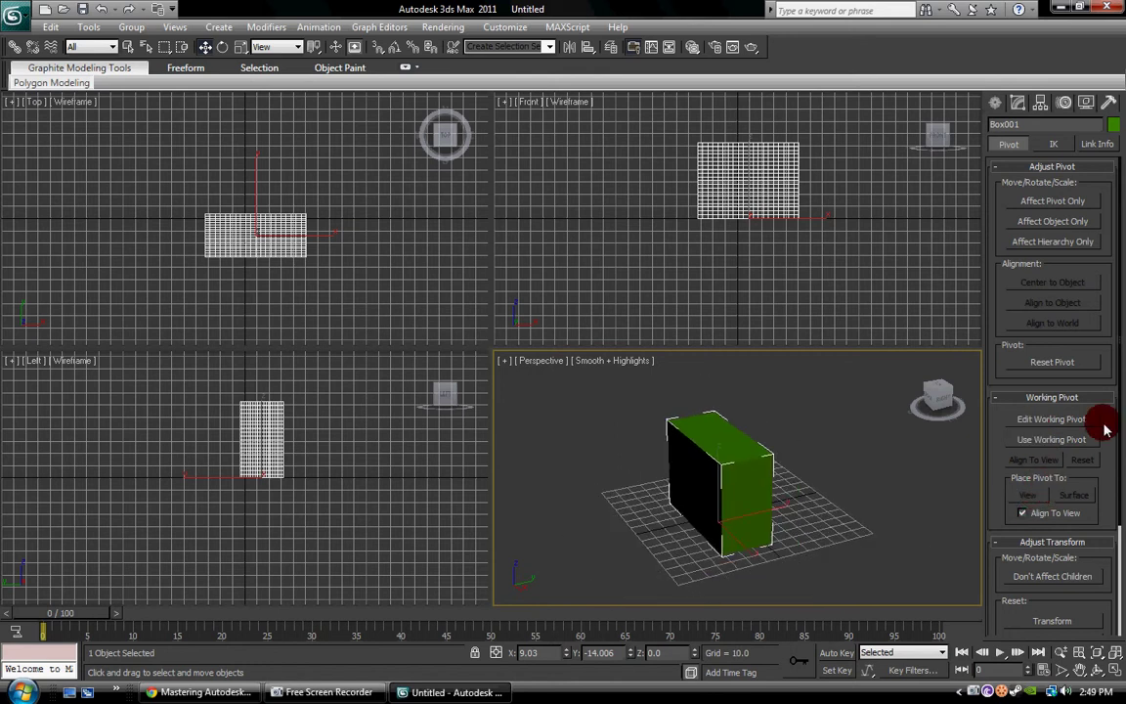
{"action": "left_click_drag", "start_coordinate": [1121, 377], "coordinate": [1120, 305]}
{"action": "left_click", "coordinate": [1054, 200]}
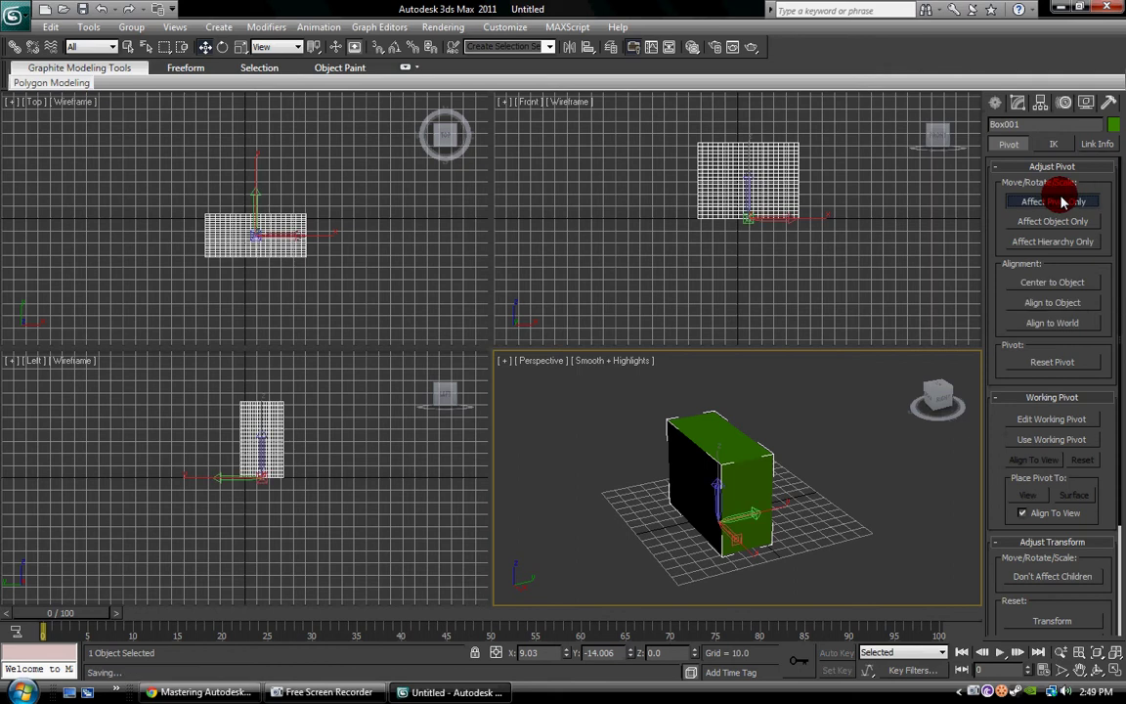
- Move the pivot left of the box, move the box, then undo with Ctrl+Z
{"action": "middle_click_drag", "start_coordinate": [743, 235], "coordinate": [740, 244]}
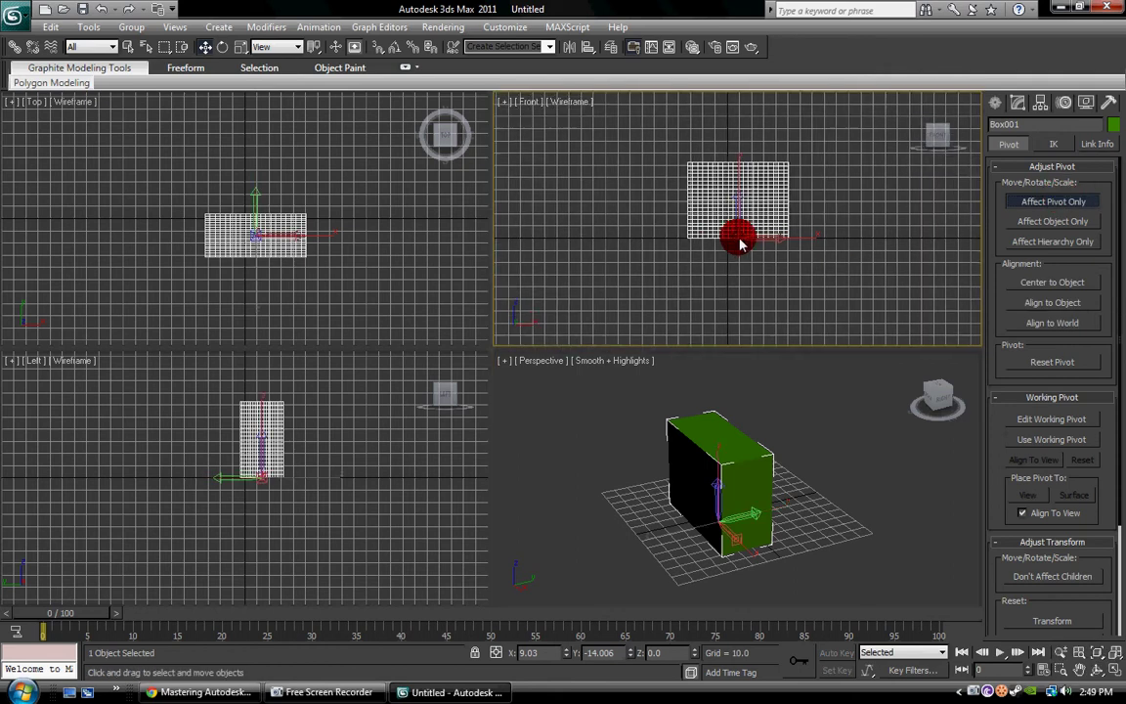
{"action": "left_click_drag", "start_coordinate": [735, 238], "coordinate": [589, 239]}
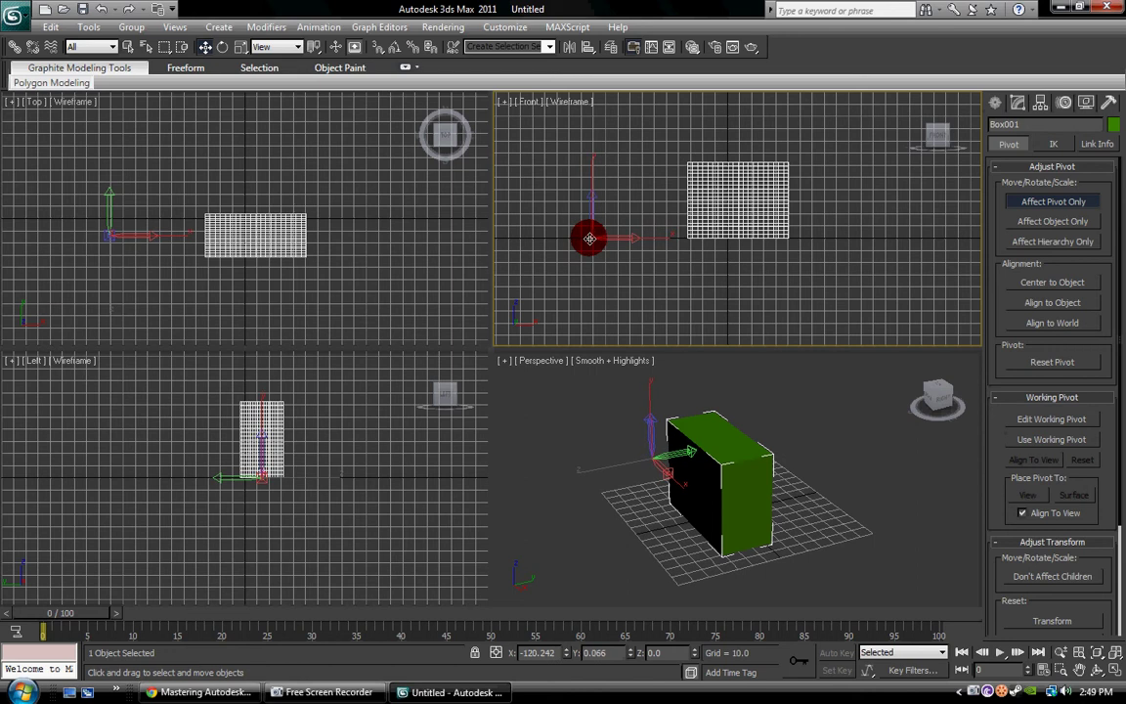
{"action": "left_click", "coordinate": [729, 452]}
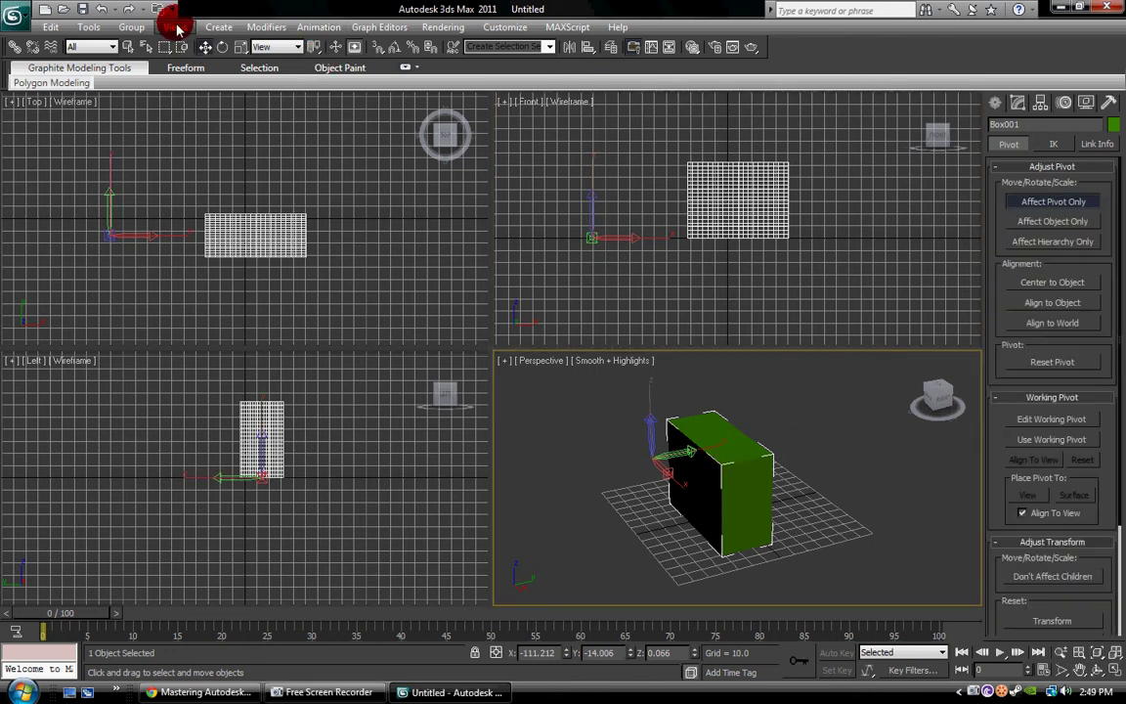
{"action": "left_click", "coordinate": [1053, 201]}
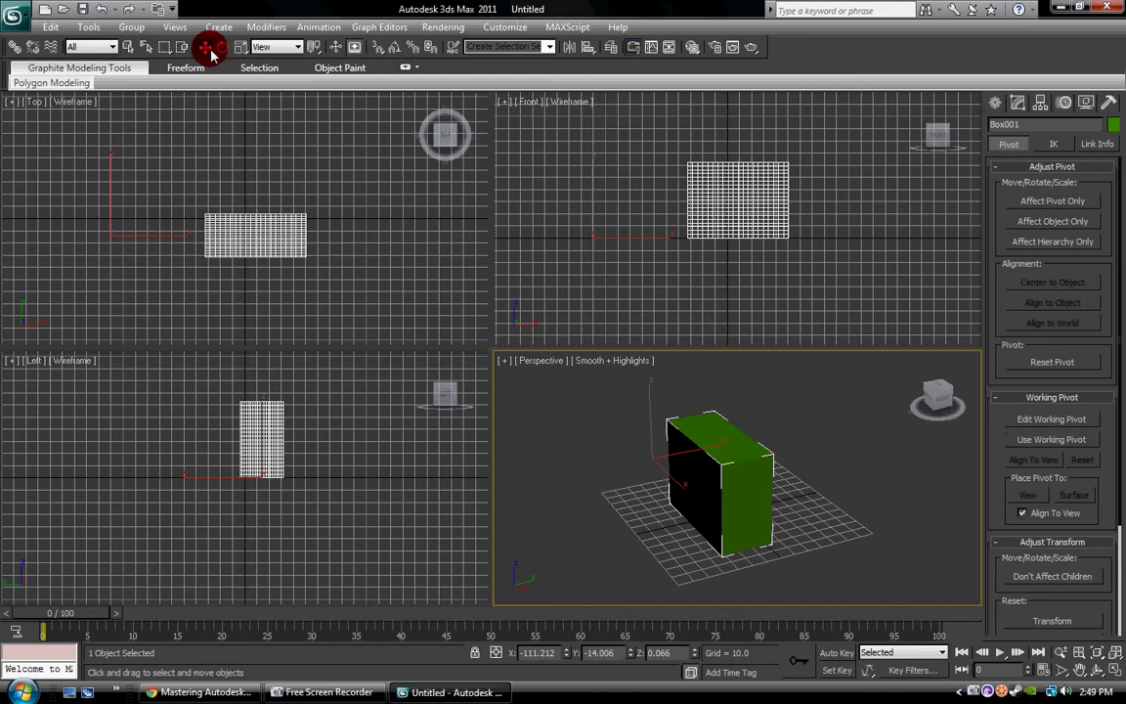
{"action": "mouse_move", "coordinate": [751, 494]}
{"action": "left_mouse_down"}
{"action": "mouse_move", "coordinate": [694, 390]}
{"action": "mouse_move", "coordinate": [701, 523]}
{"action": "mouse_move", "coordinate": [779, 485]}
{"action": "mouse_move", "coordinate": [761, 499]}
{"action": "mouse_move", "coordinate": [754, 490]}
{"action": "left_mouse_up"}
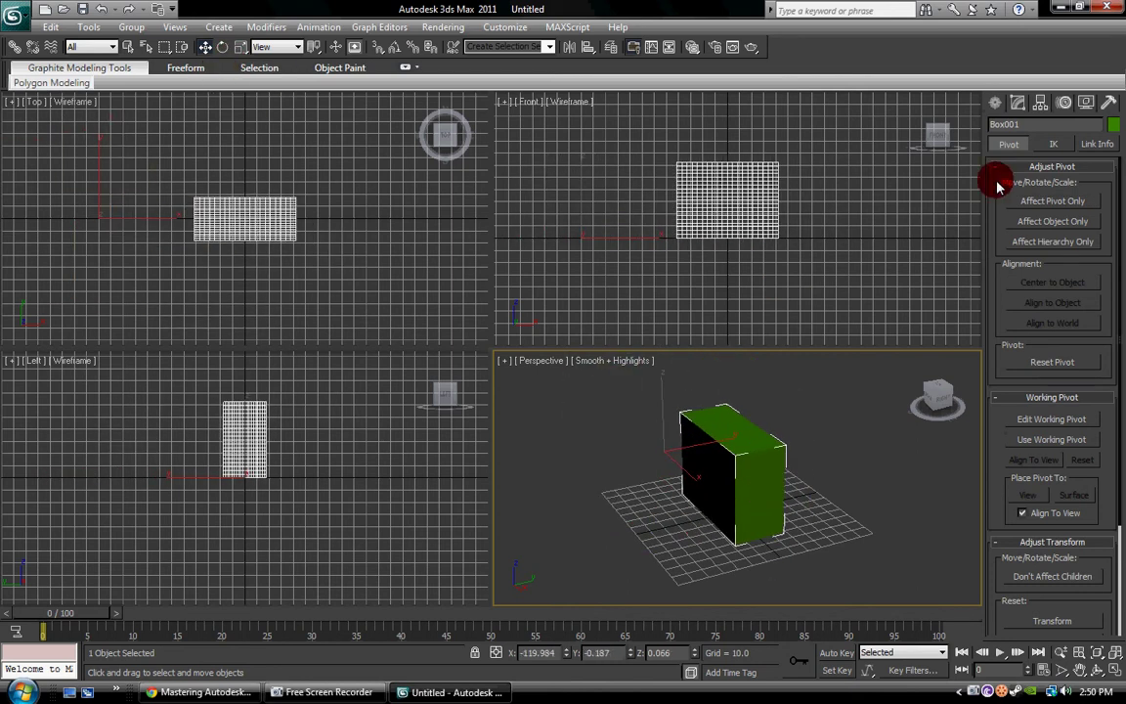
{"action": "left_click", "coordinate": [1053, 200]}
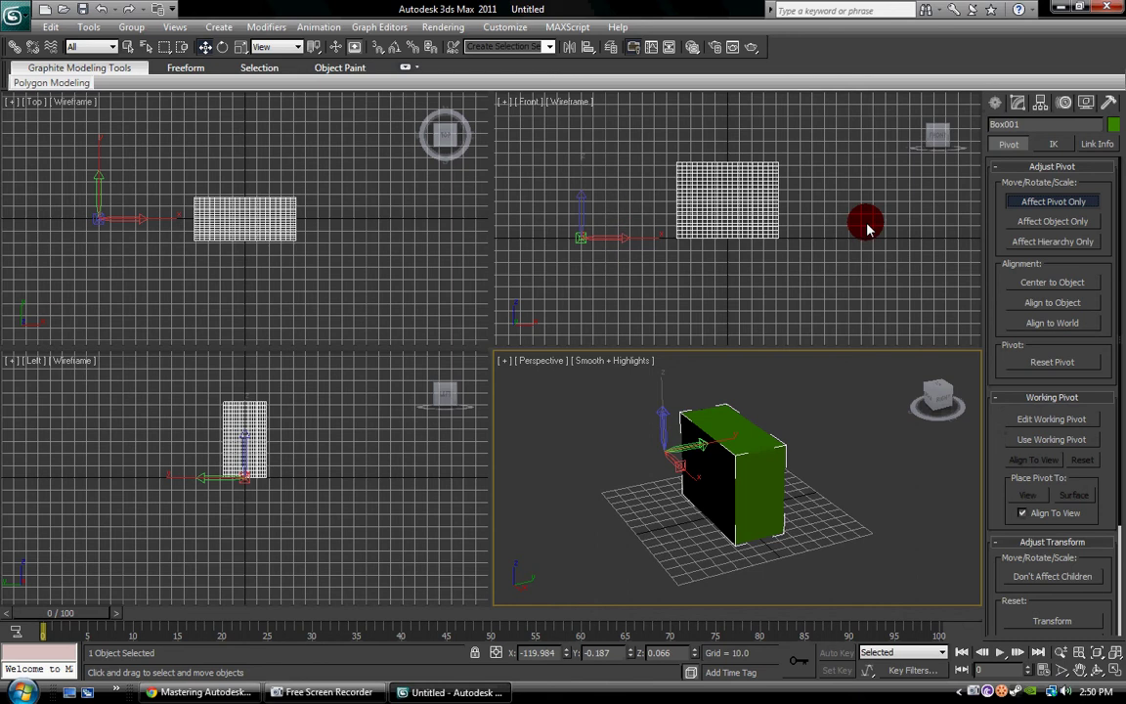
{"action": "key", "text": "ctrl+z"}
{"action": "key", "text": "ctrl+z"}
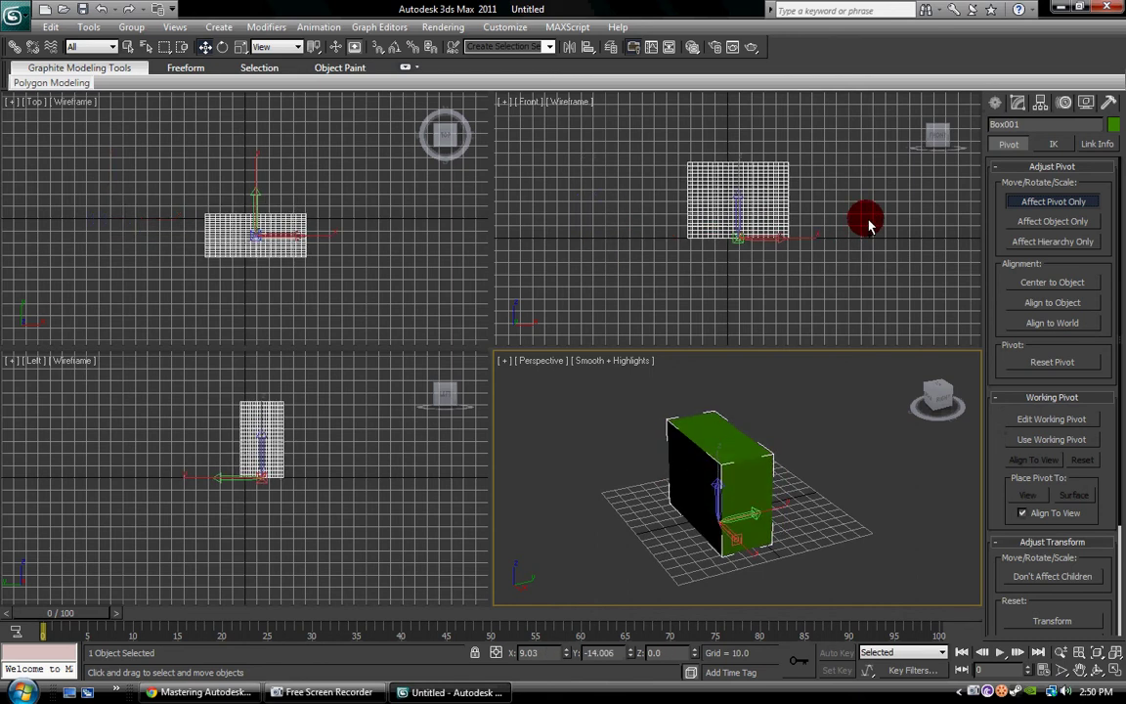
- Inspect the box's assigned controllers on the Motion tab, then hide and re-show Geometry from Display
{"action": "left_click", "coordinate": [1062, 102]}
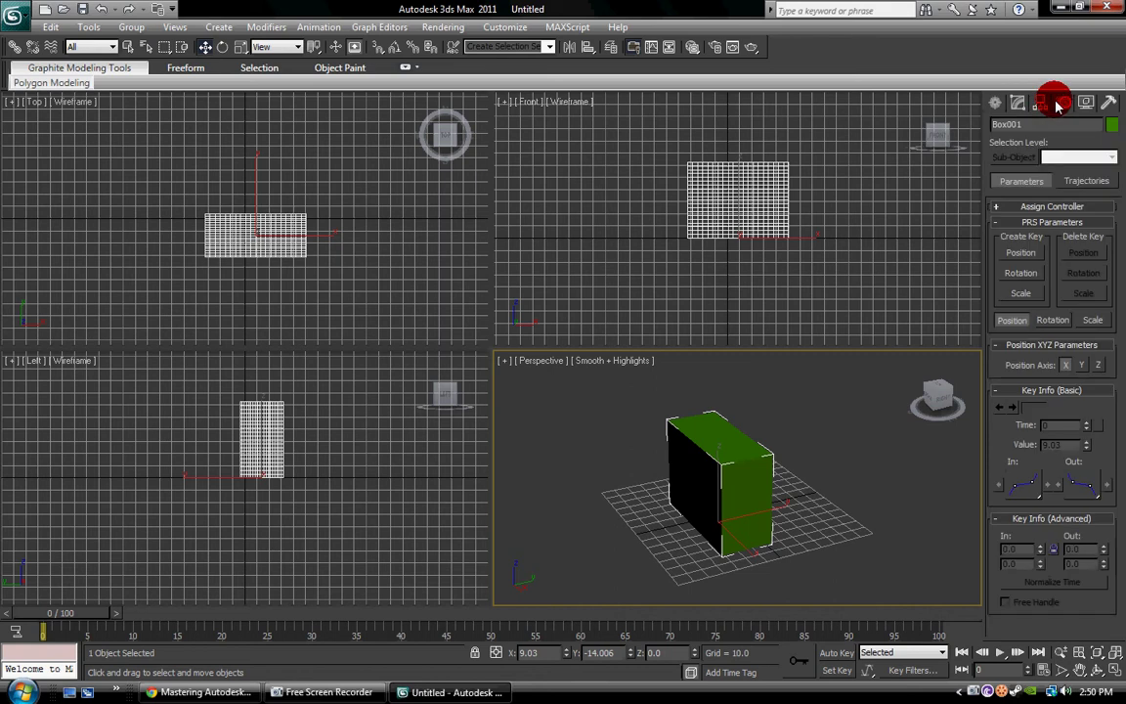
{"action": "left_click", "coordinate": [1061, 206]}
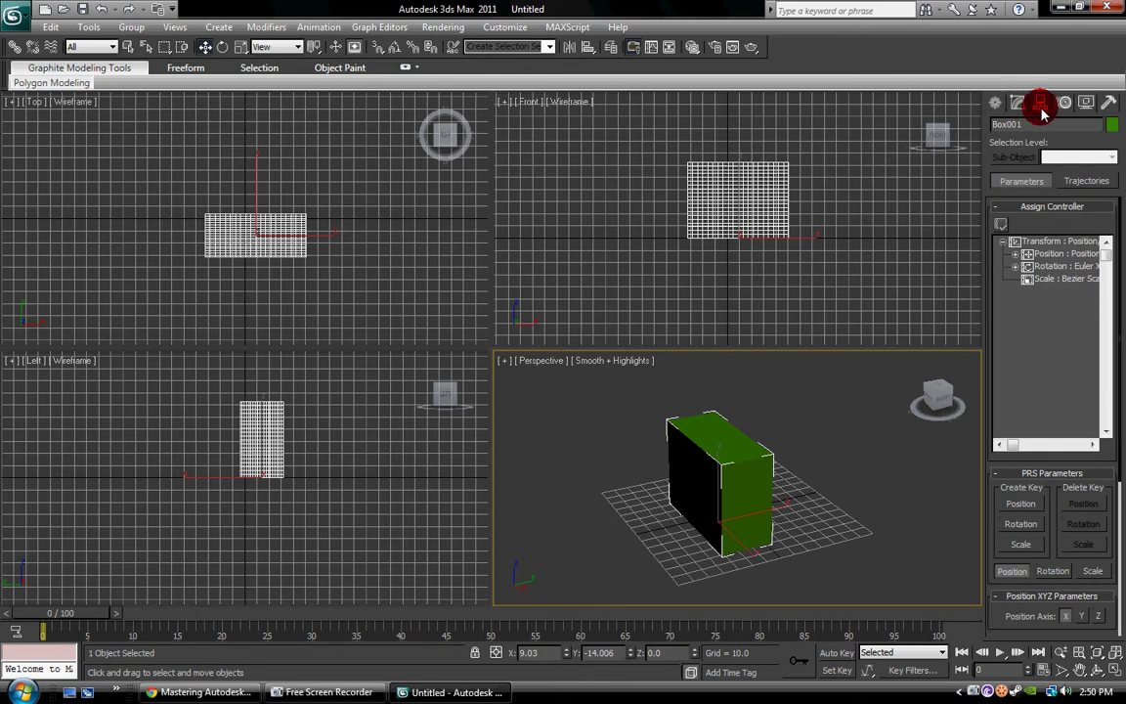
{"action": "left_click", "coordinate": [1085, 102]}
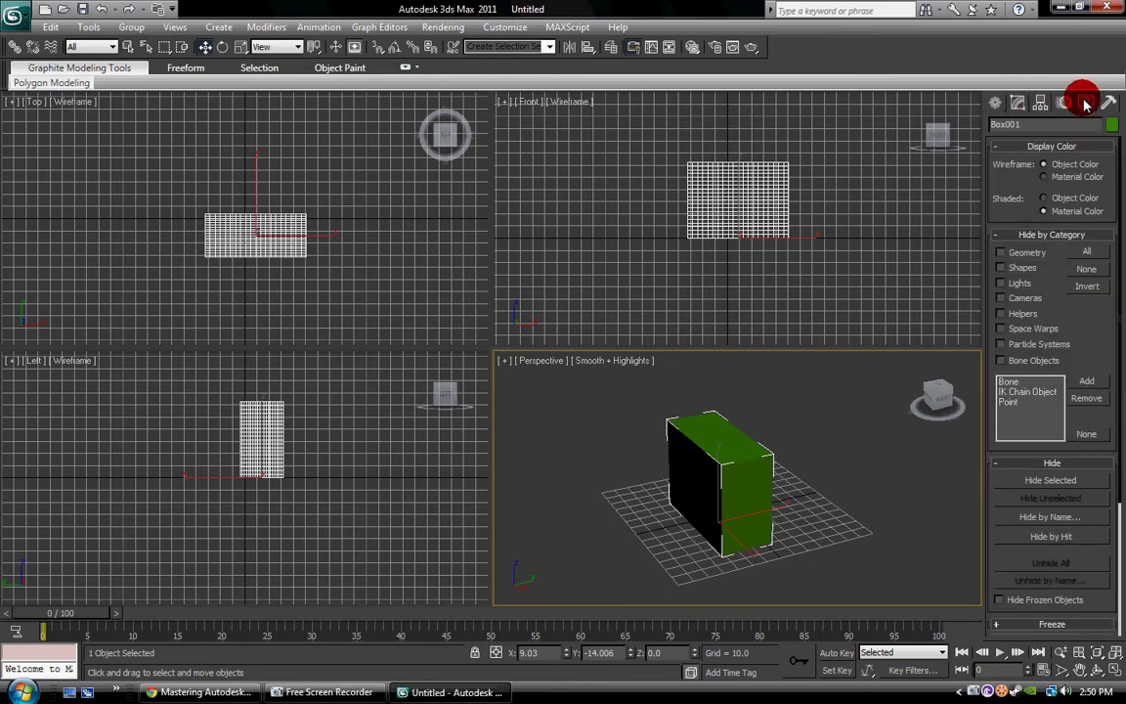
{"action": "scroll", "coordinate": [1056, 293], "scroll_direction": "down", "scroll_amount": 1}
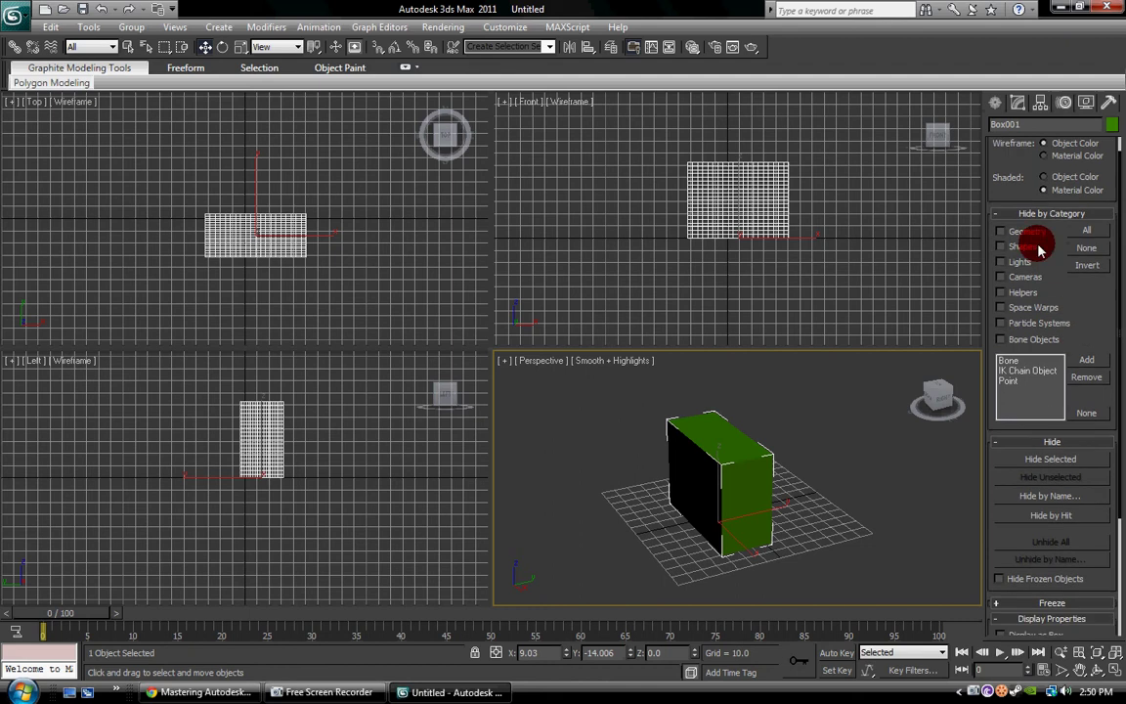
{"action": "left_click", "coordinate": [1024, 231]}
{"action": "left_click", "coordinate": [1023, 237]}
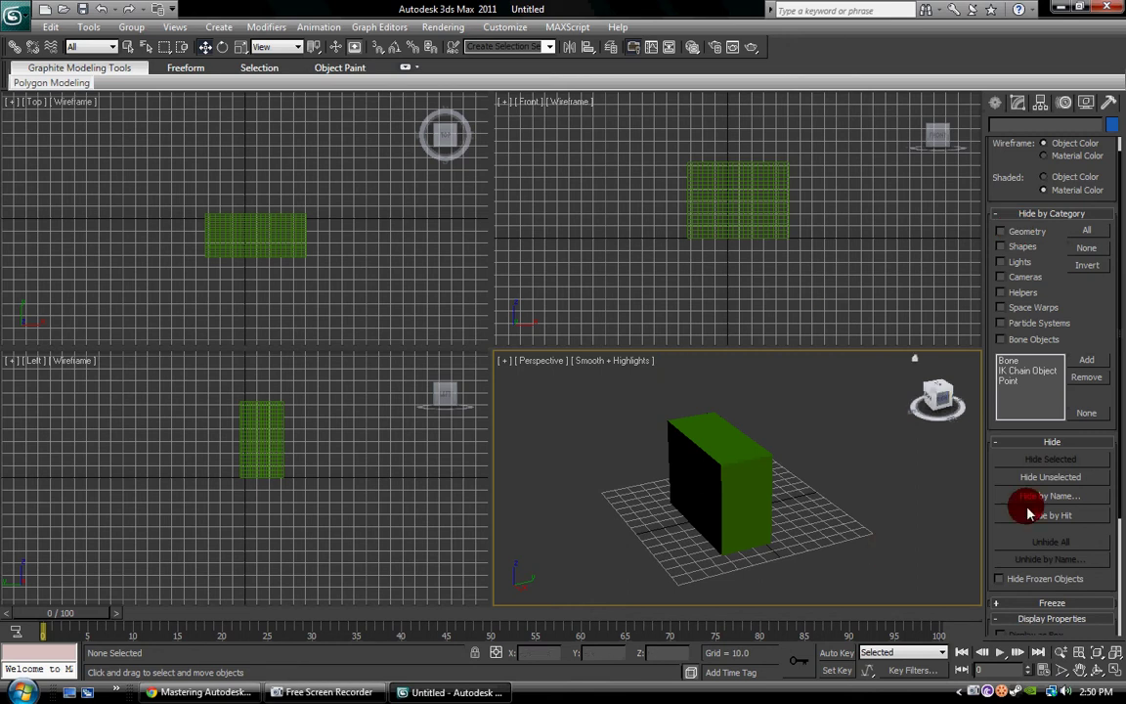
- Hide all categories and unhide them, toggle Geometry off and on, then show the Utilities list
{"action": "left_click", "coordinate": [1085, 230]}
{"action": "left_click", "coordinate": [1088, 247]}
{"action": "left_click", "coordinate": [1013, 232]}
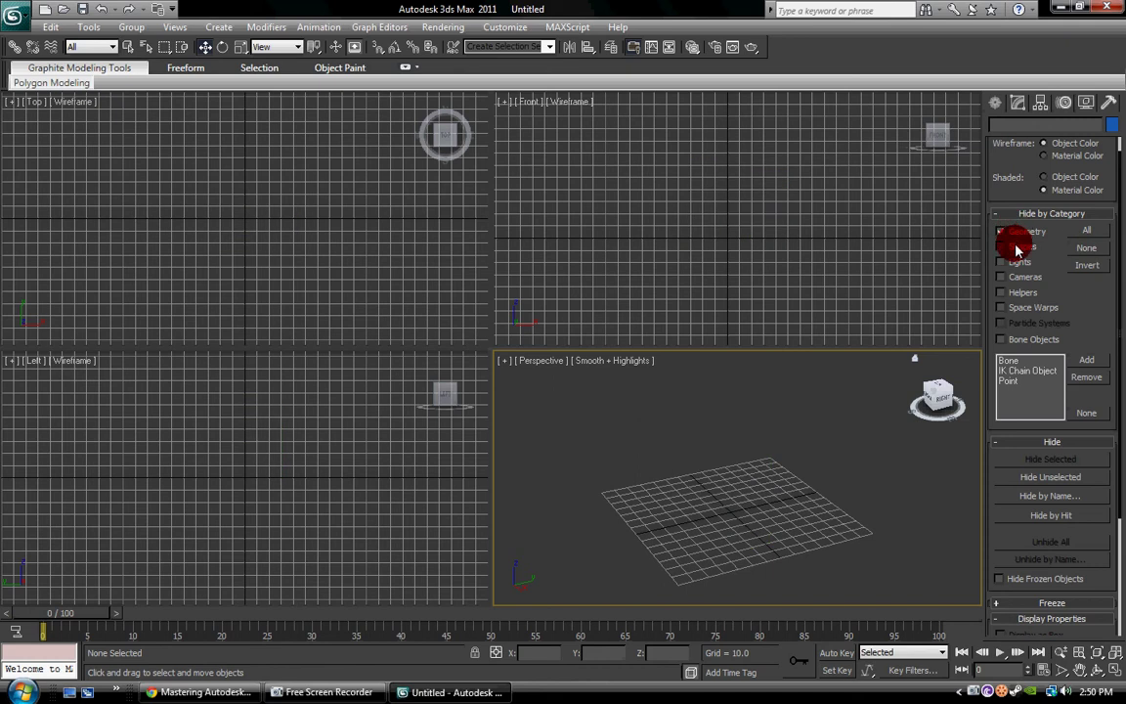
{"action": "left_click", "coordinate": [1019, 236]}
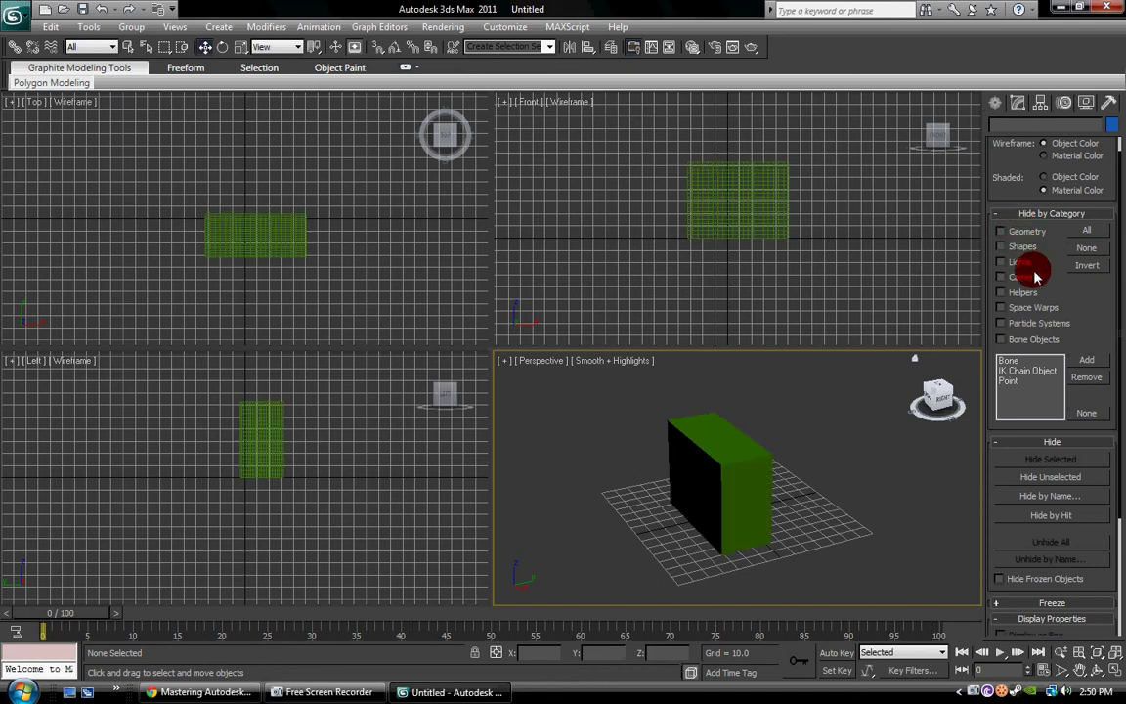
{"action": "left_click", "coordinate": [1108, 102]}
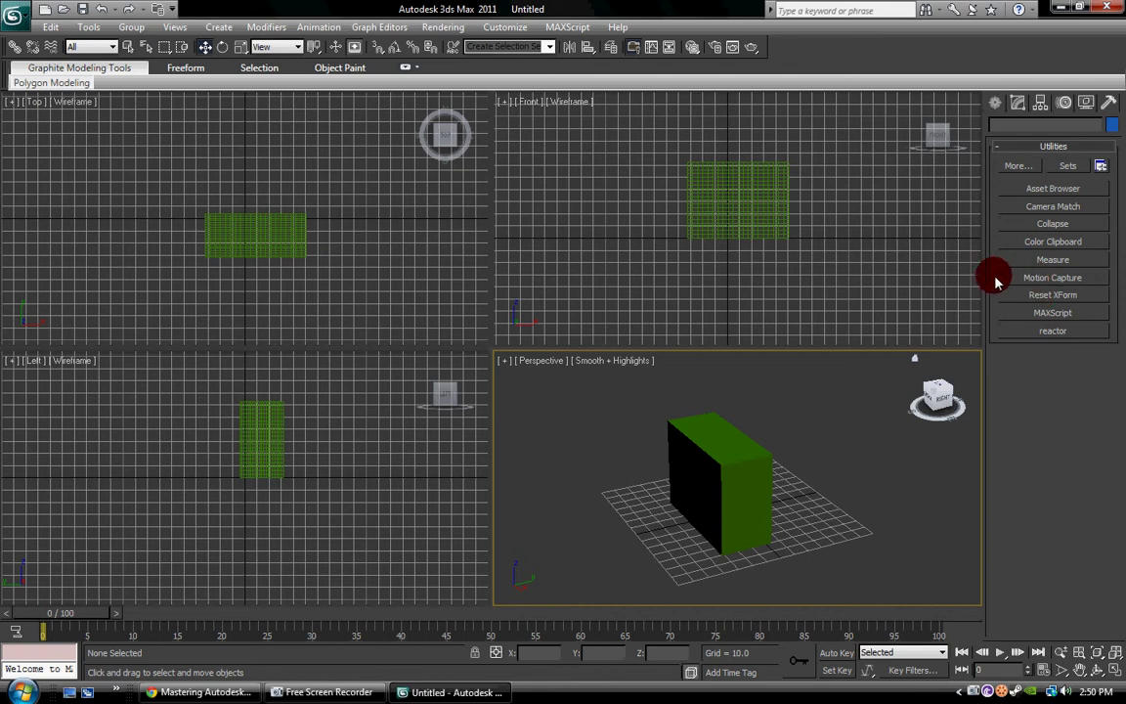
- Delete the green box from the Perspective viewport and re-centre the view on the empty grid
{"action": "left_click", "coordinate": [994, 101]}
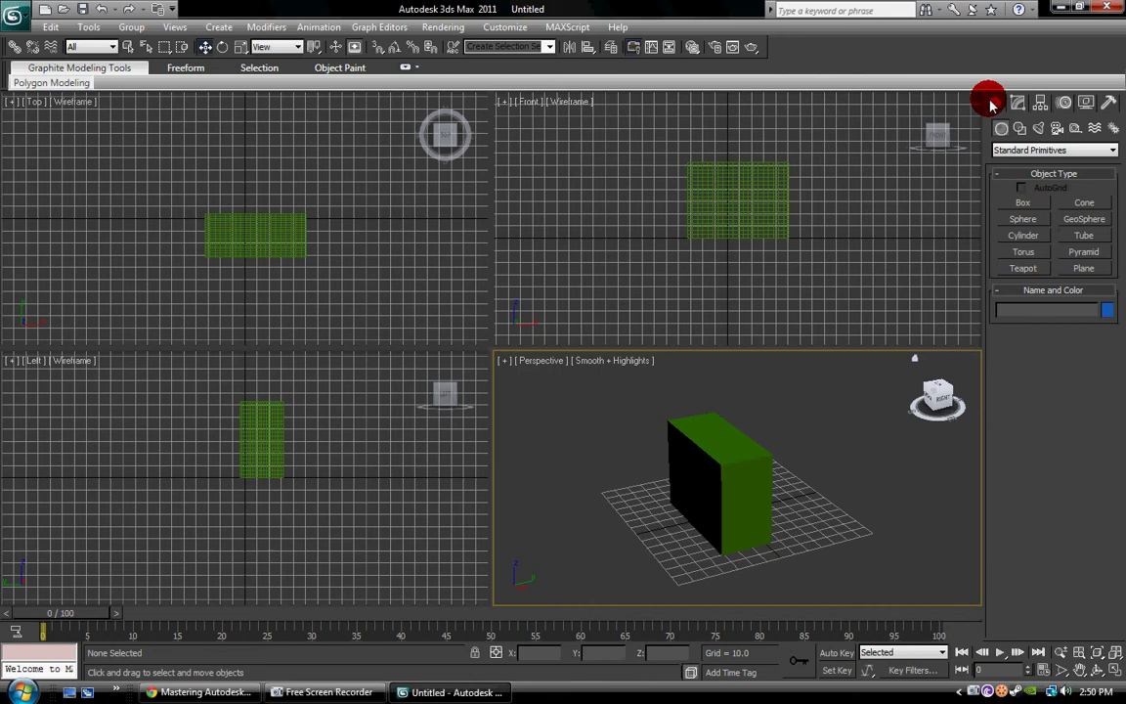
{"action": "left_click", "coordinate": [712, 441]}
{"action": "key", "text": "Delete"}
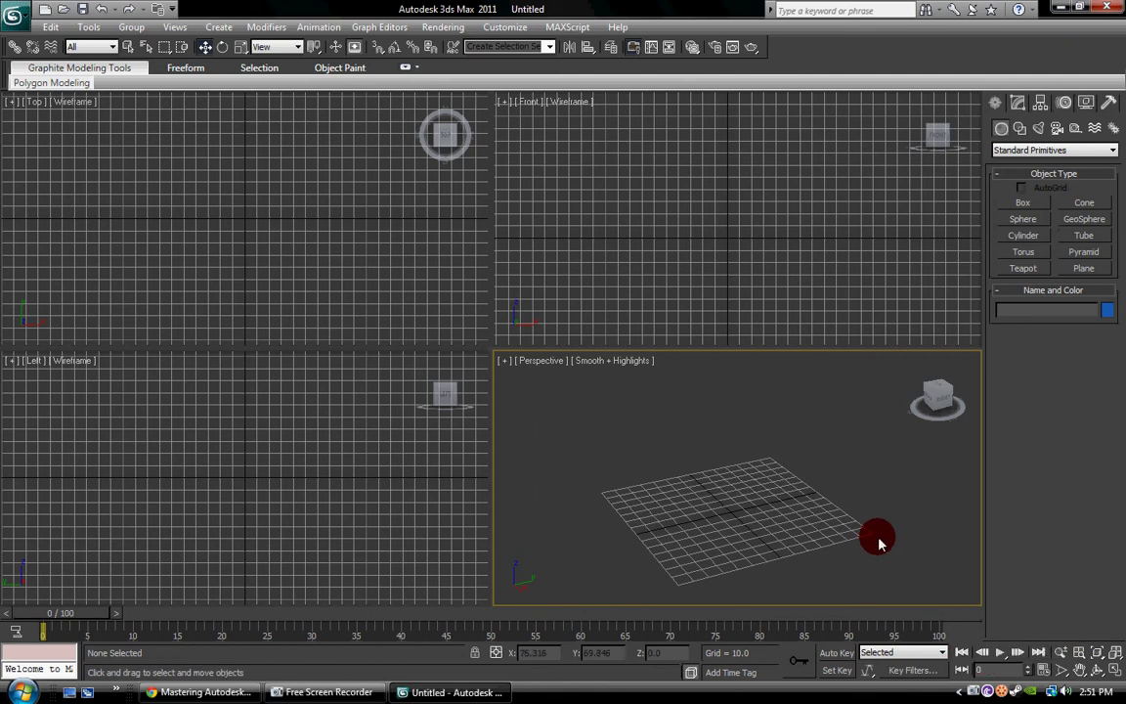
{"action": "scroll", "coordinate": [773, 474], "scroll_direction": "down", "scroll_amount": 3}
{"action": "scroll", "coordinate": [734, 484], "scroll_direction": "up", "scroll_amount": 4}
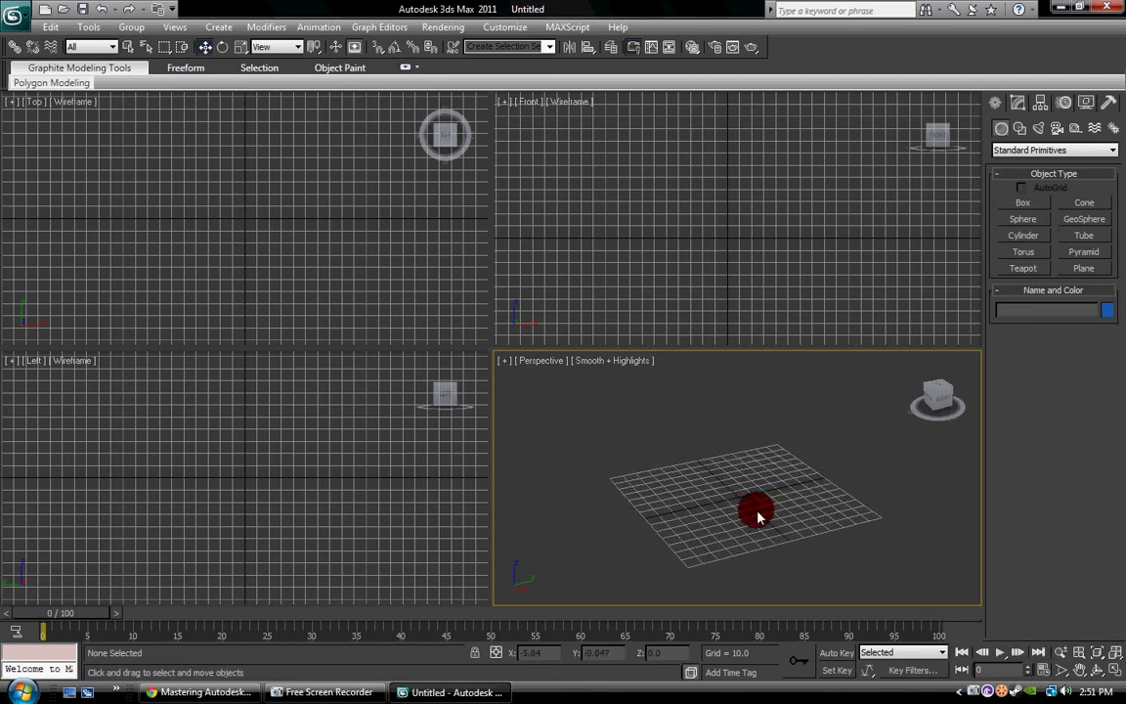
{"action": "scroll", "coordinate": [714, 516], "scroll_direction": "up", "scroll_amount": 2}
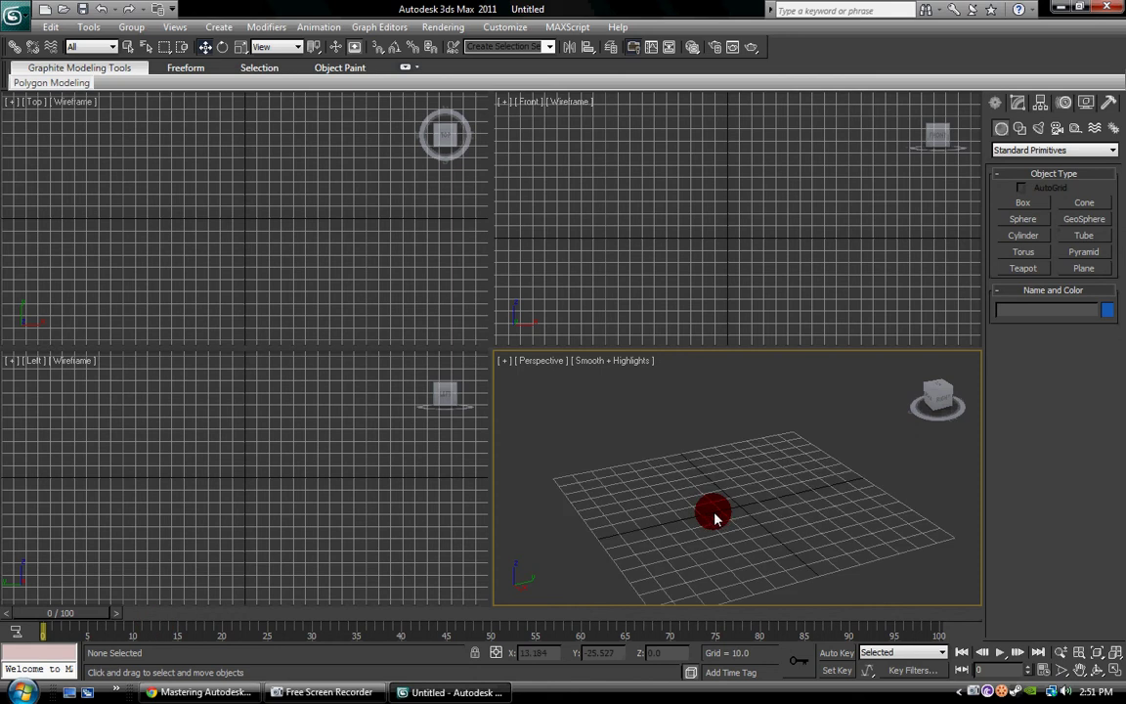
{"action": "scroll", "coordinate": [715, 518], "scroll_direction": "down", "scroll_amount": 2}
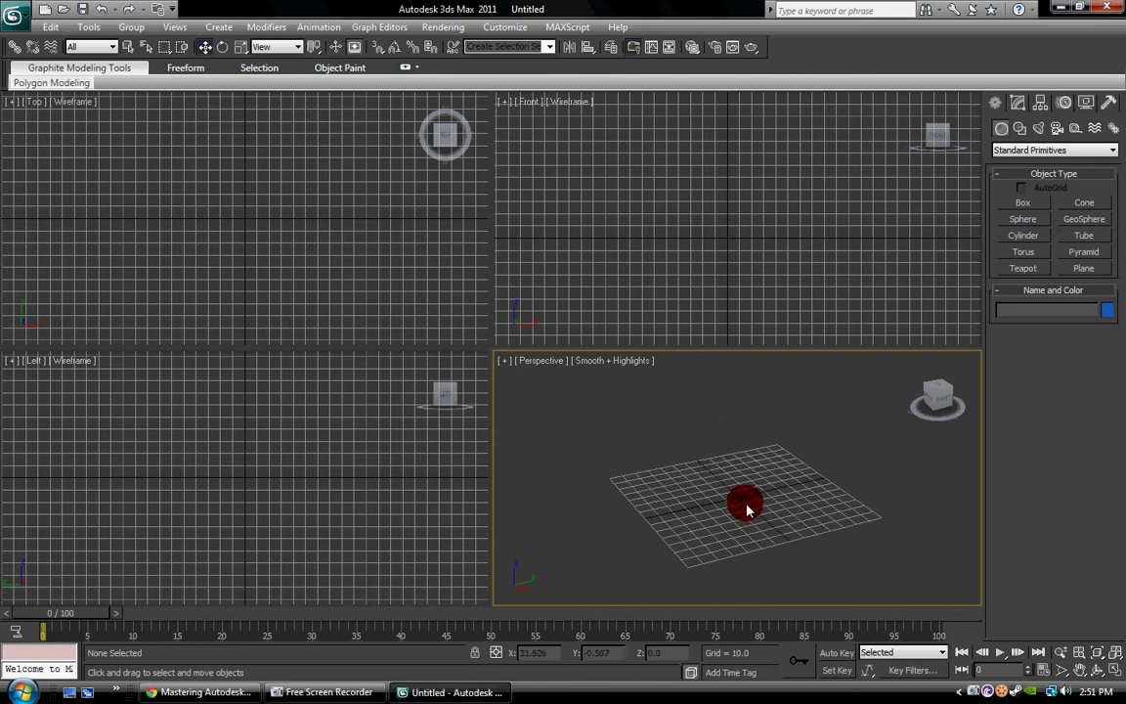
{"action": "middle_click_drag", "start_coordinate": [747, 509], "coordinate": [723, 484]}
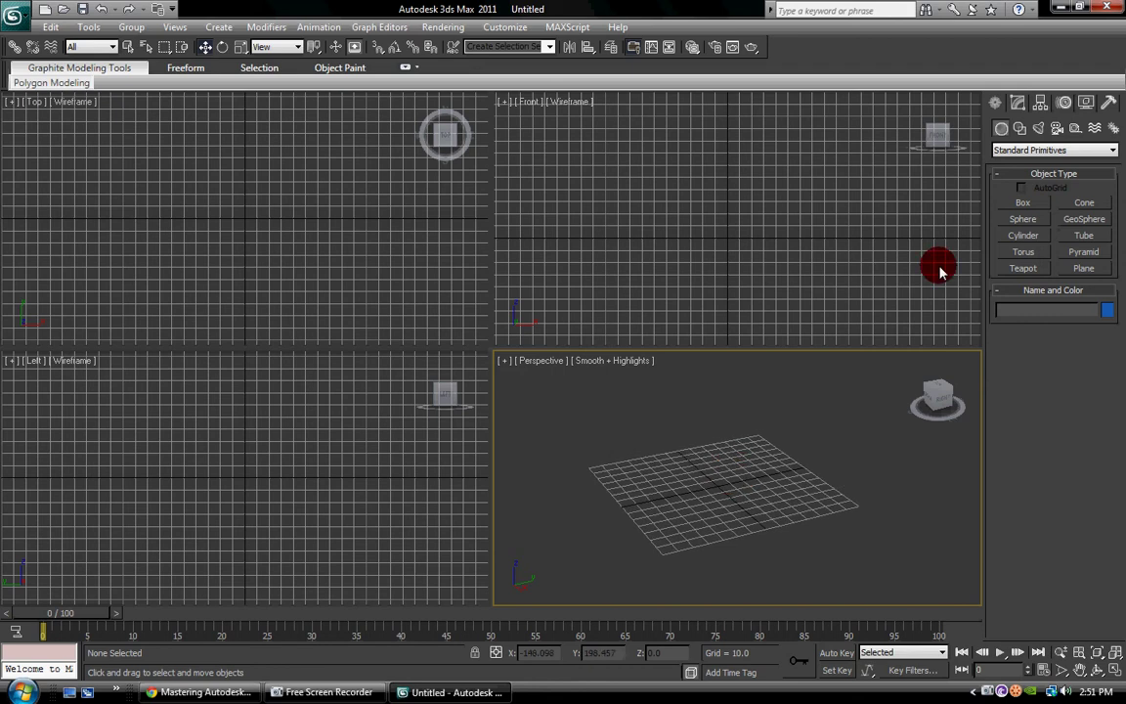
- Draw a 50.434 × 69.977 box in Perspective, raise it to 57.986, then reframe the view
{"action": "left_click", "coordinate": [1022, 204]}
{"action": "mouse_move", "coordinate": [686, 467]}
{"action": "left_mouse_down"}
{"action": "mouse_move", "coordinate": [799, 496]}
{"action": "mouse_move", "coordinate": [696, 445]}
{"action": "left_mouse_up"}
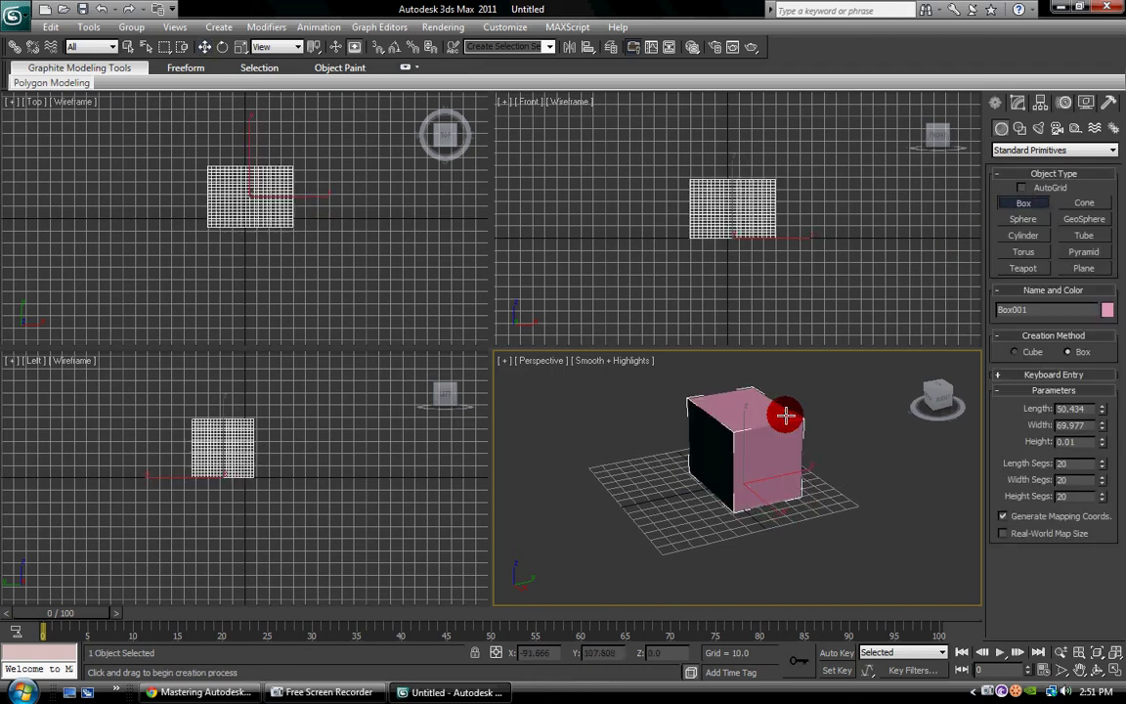
{"action": "left_click", "coordinate": [787, 414]}
{"action": "middle_click_drag", "start_coordinate": [842, 523], "coordinate": [705, 419]}
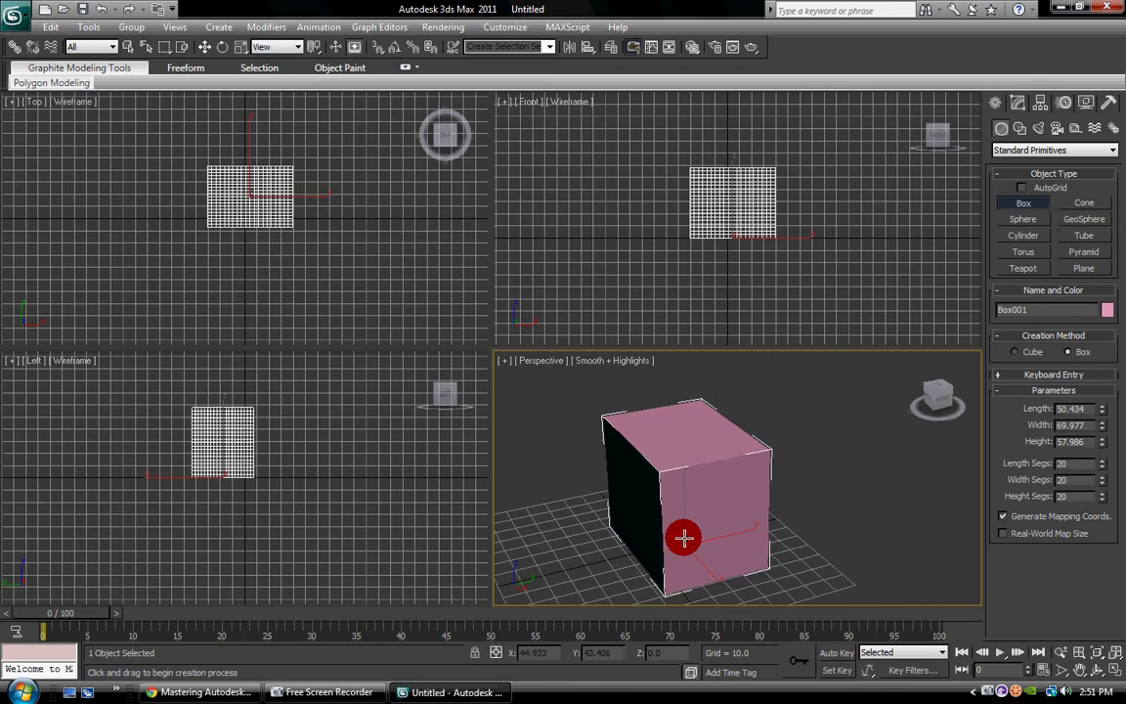
{"action": "scroll", "coordinate": [744, 422], "scroll_direction": "down", "scroll_amount": 3}
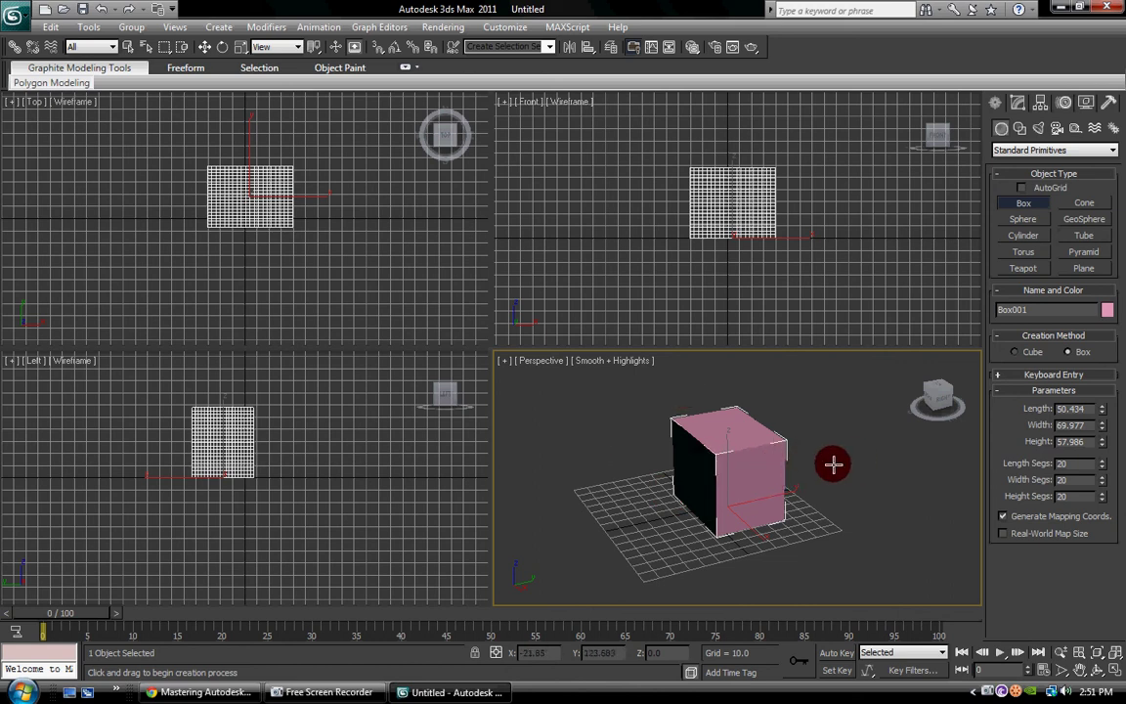
{"action": "middle_click_drag", "start_coordinate": [832, 464], "coordinate": [799, 438]}
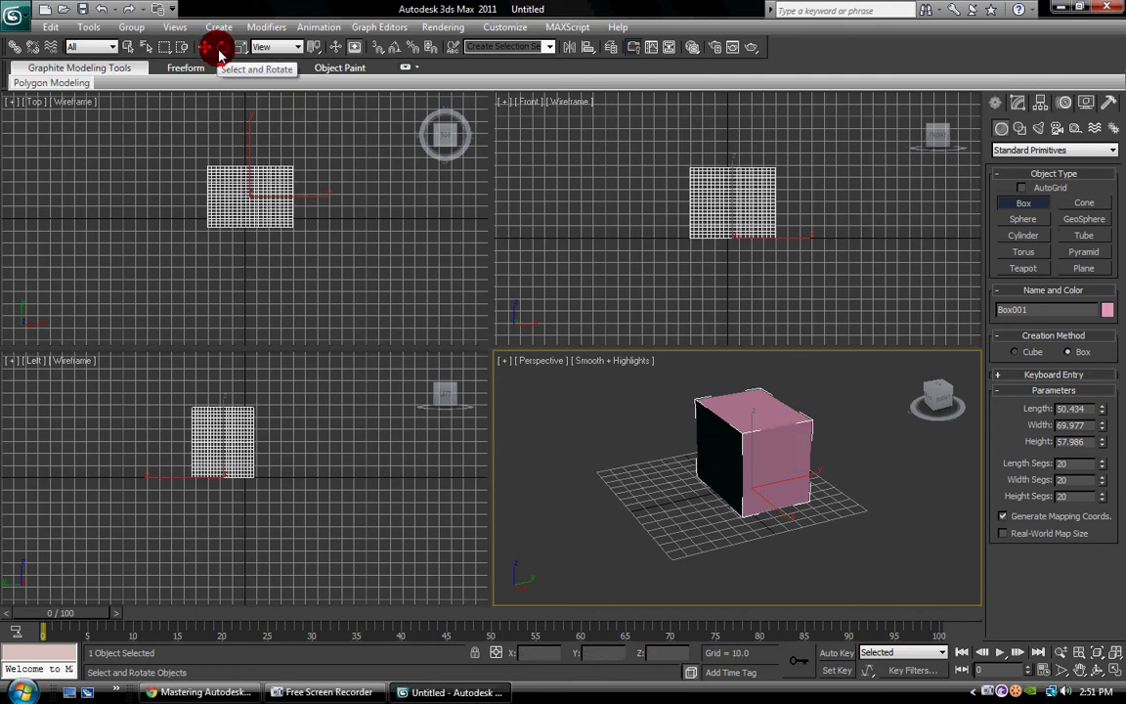
- Orbit around the pink box, pan down and left, and settle on a low front-on angle
{"action": "left_click", "coordinate": [1097, 673]}
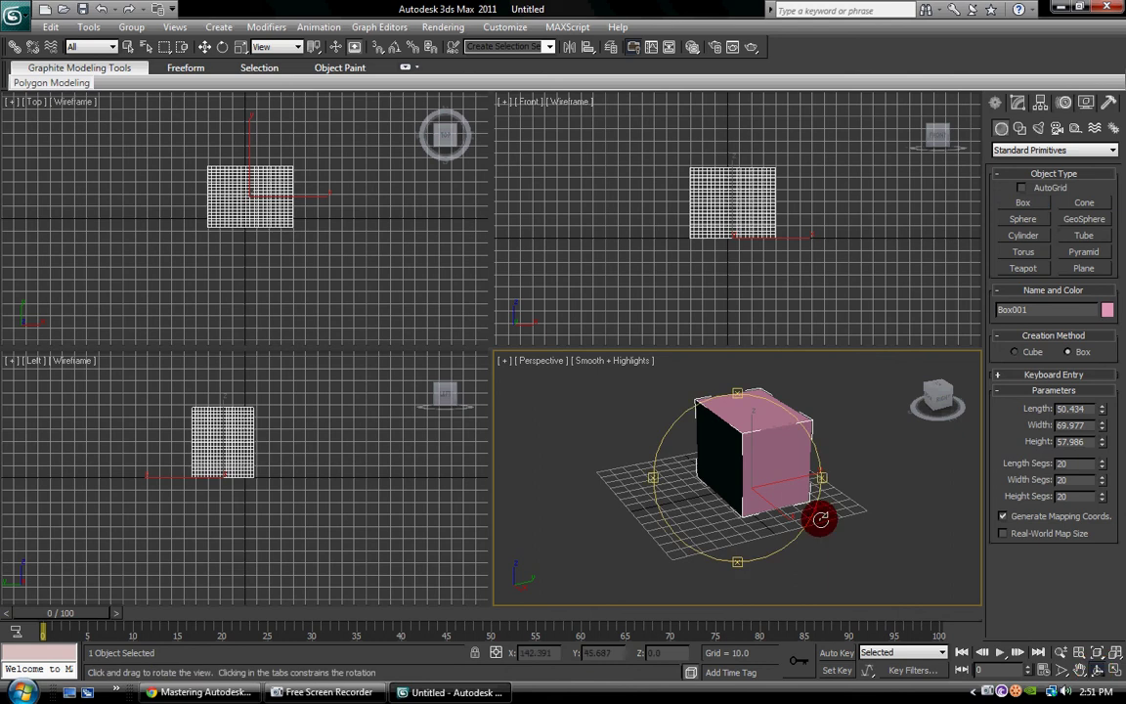
{"action": "left_click_drag", "start_coordinate": [609, 419], "coordinate": [948, 577]}
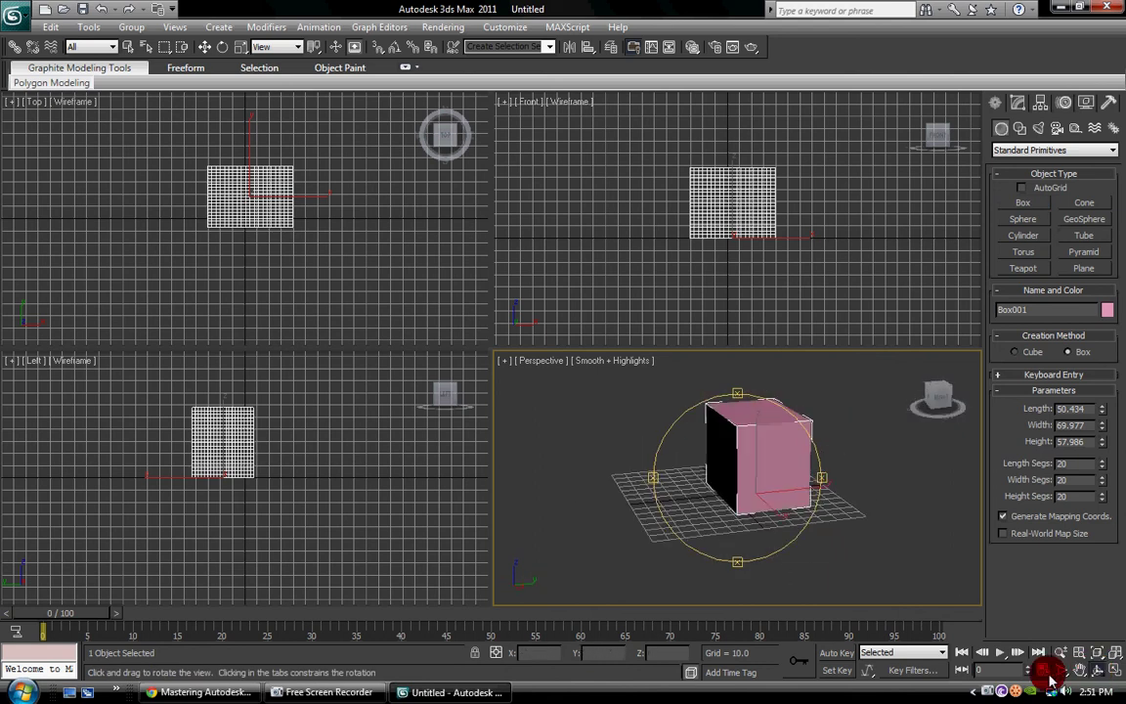
{"action": "left_click", "coordinate": [1080, 670]}
{"action": "left_click_drag", "start_coordinate": [743, 474], "coordinate": [713, 501]}
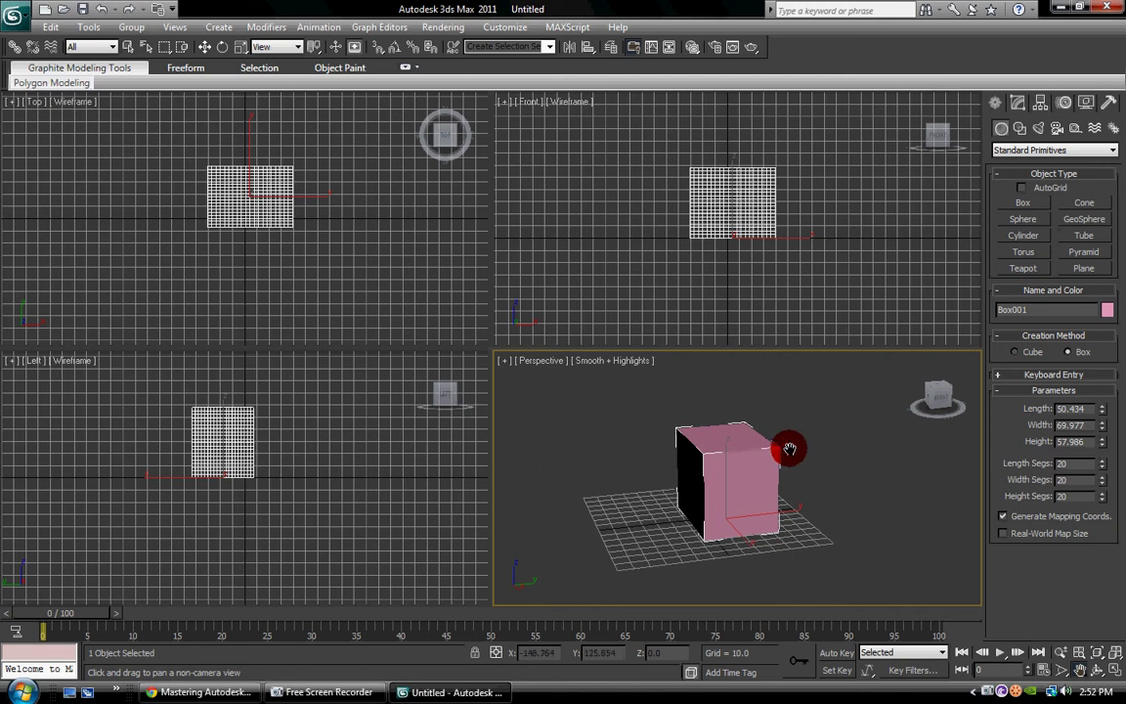
{"action": "mouse_move", "coordinate": [790, 448]}
{"action": "middle_mouse_down", "text": "alt"}
{"action": "mouse_move", "coordinate": [754, 458]}
{"action": "mouse_move", "coordinate": [671, 445]}
{"action": "mouse_move", "coordinate": [717, 414]}
{"action": "mouse_move", "coordinate": [801, 422]}
{"action": "mouse_move", "coordinate": [804, 445]}
{"action": "middle_mouse_up", "text": "alt"}
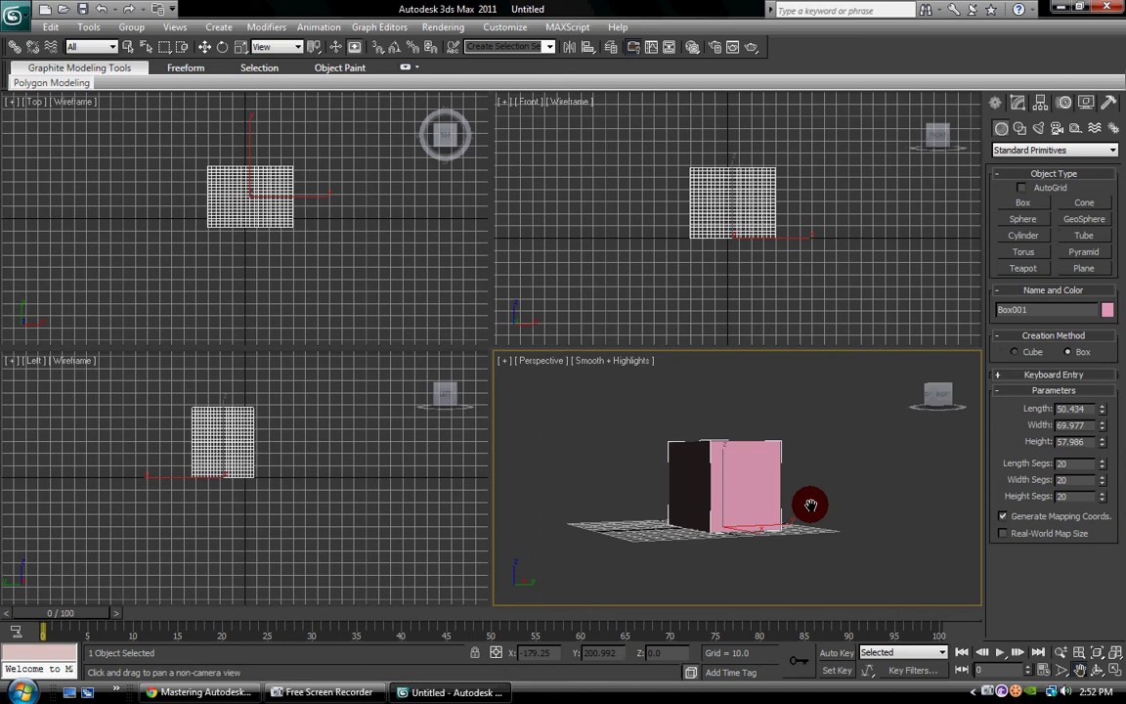
- Zoom and pan so the box sits low in the view, then bring back the screen recorder
{"action": "scroll", "coordinate": [805, 448], "scroll_direction": "up", "scroll_amount": 3}
{"action": "scroll", "coordinate": [810, 452], "scroll_direction": "down", "scroll_amount": 4}
{"action": "middle_click_drag", "start_coordinate": [809, 452], "coordinate": [685, 422]}
{"action": "scroll", "coordinate": [761, 498], "scroll_direction": "down", "scroll_amount": 2}
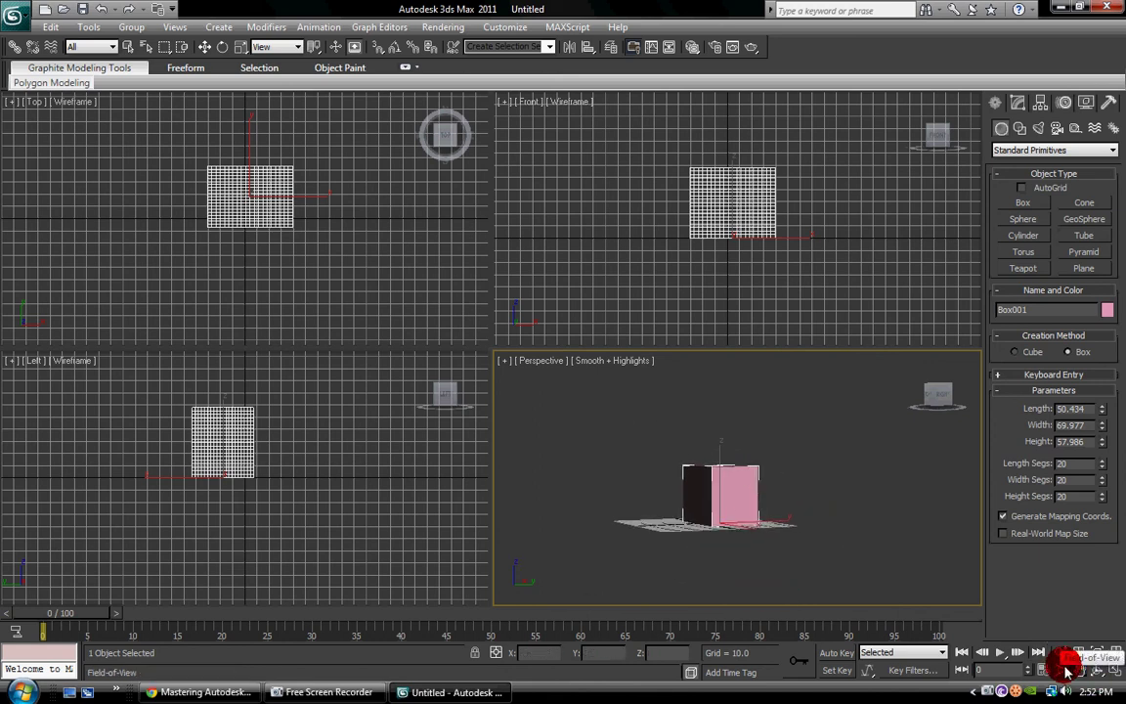
{"action": "left_click", "coordinate": [1079, 670]}
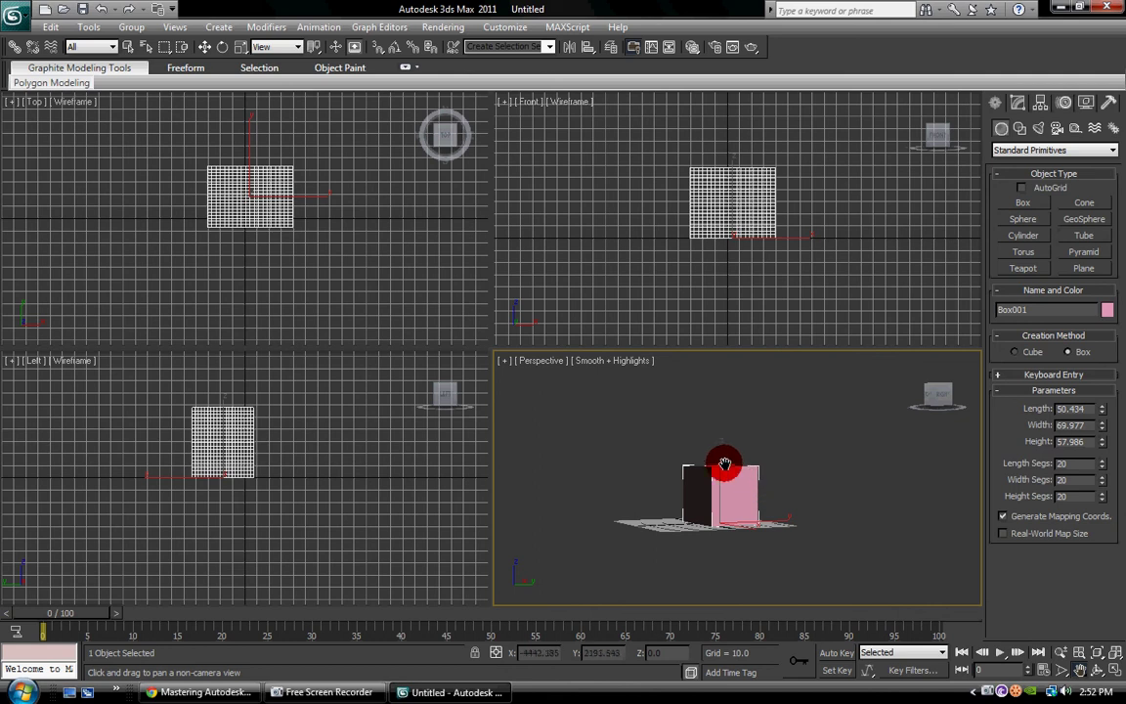
{"action": "left_click", "coordinate": [1017, 206]}
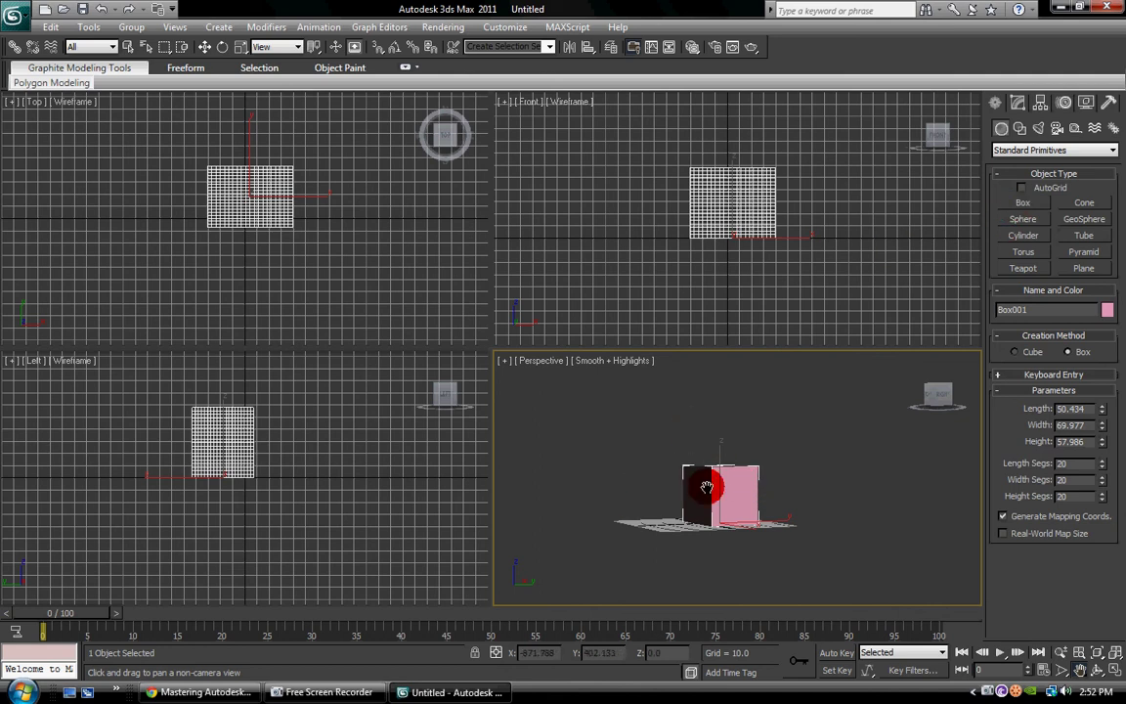
{"action": "scroll", "coordinate": [706, 487], "scroll_direction": "up", "scroll_amount": 2}
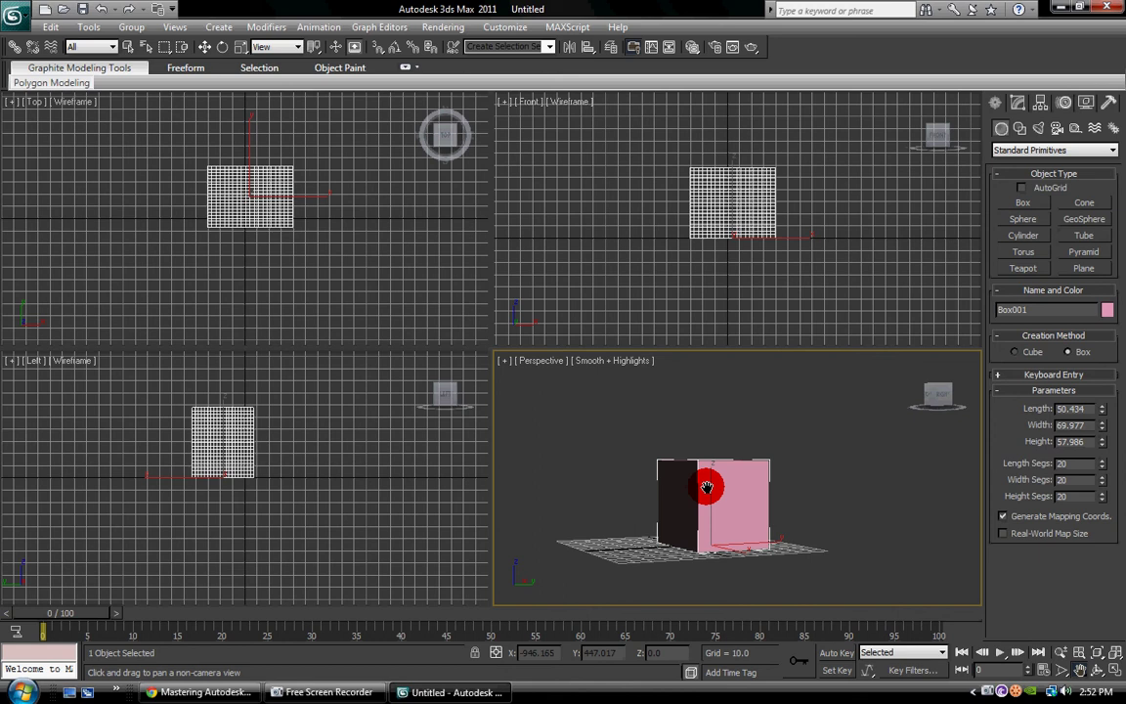
{"action": "left_click", "coordinate": [329, 692]}
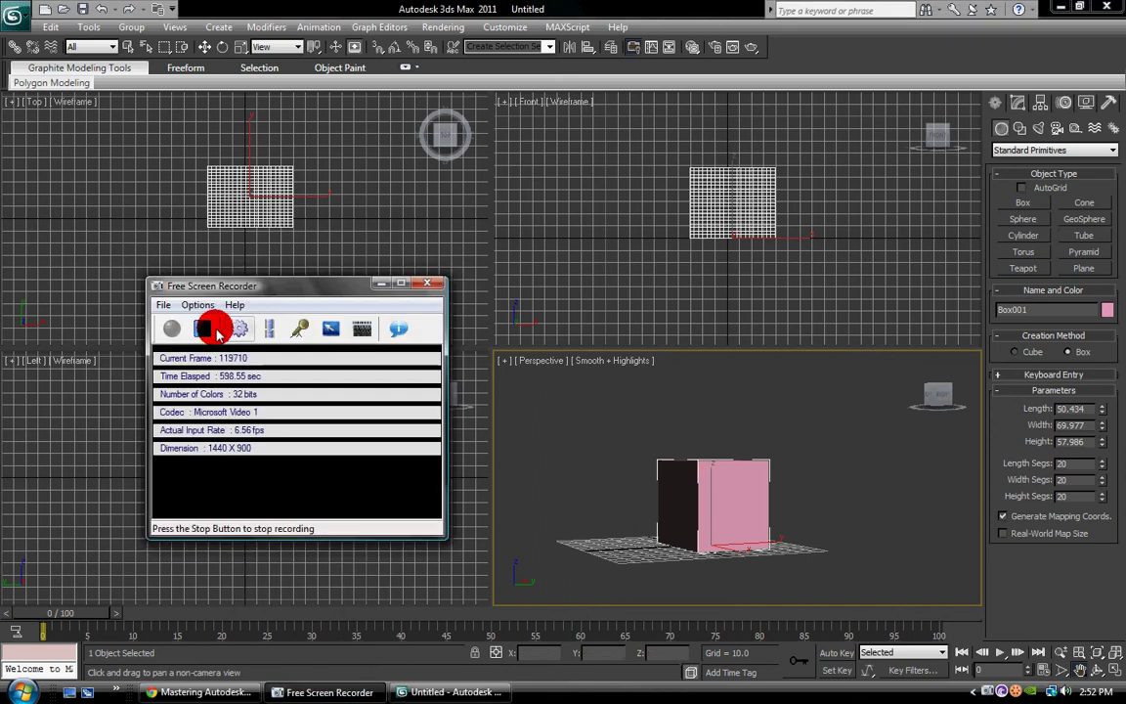